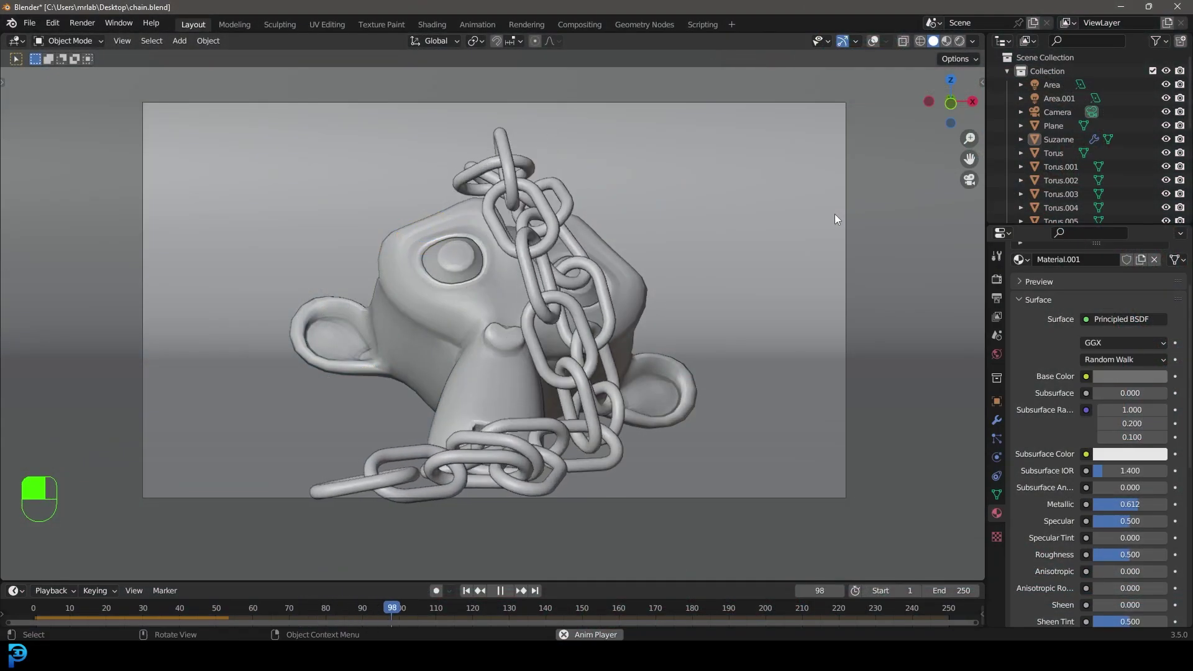
Replay the chain-falling animation from the first frame while orbiting around the hanging chain.
key(space)
middle_drag(573, 341, 460, 337)
key(shift+Left)
scroll(437, 327, down, 8)
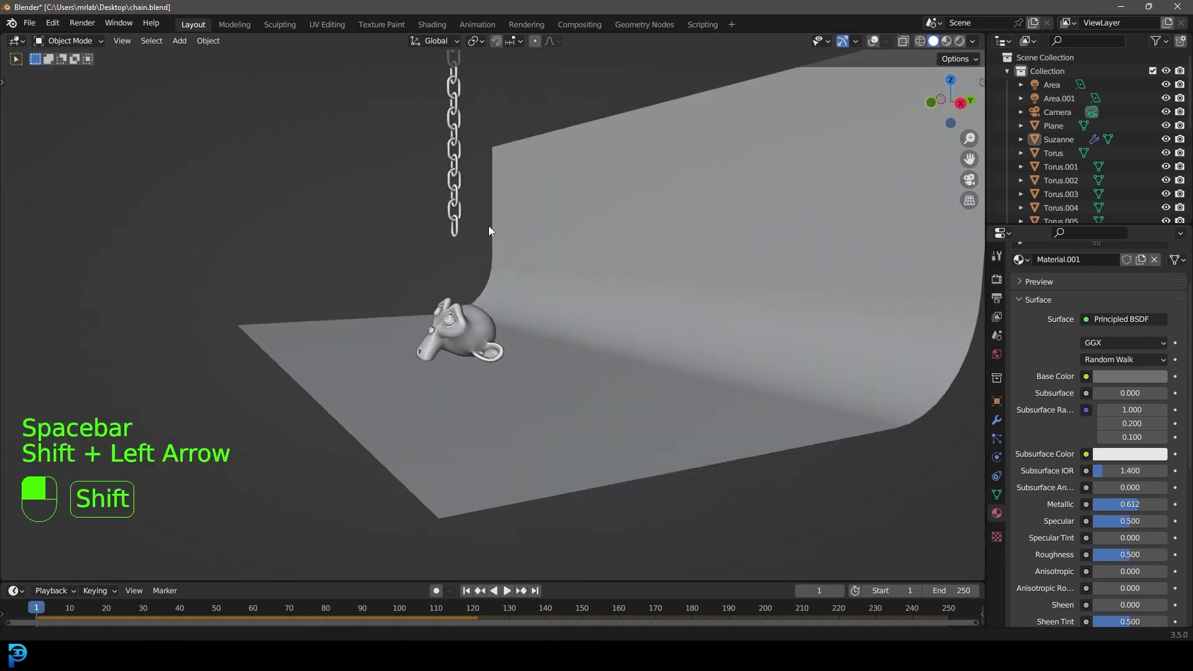
scroll(488, 225, up, 8)
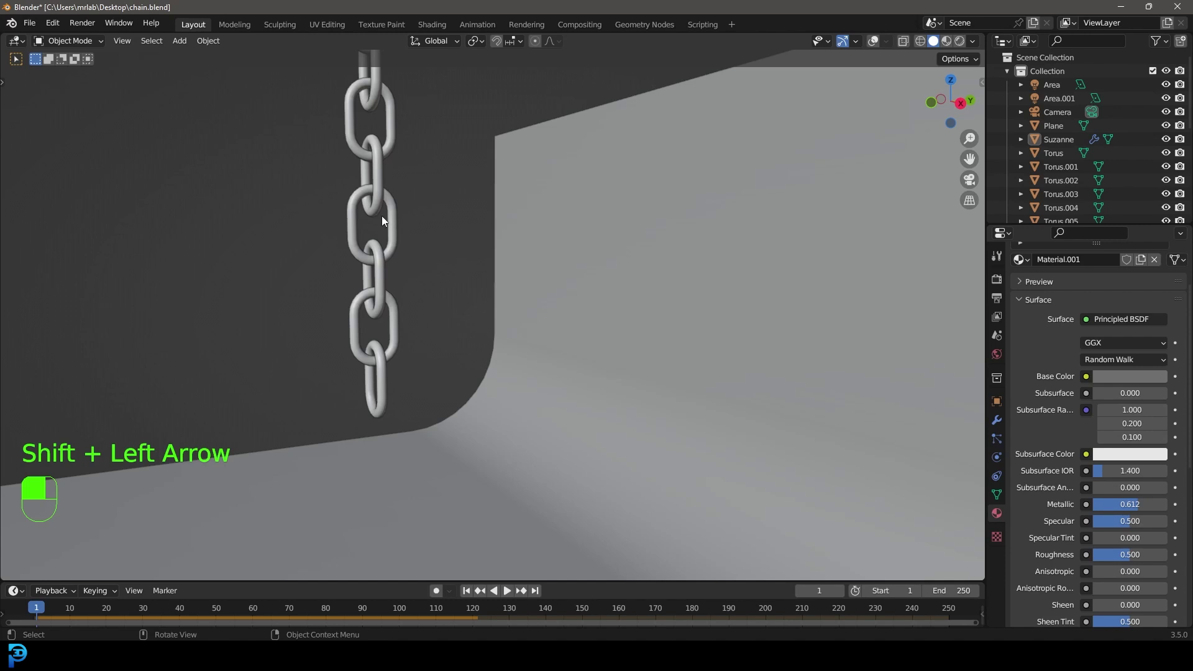
middle_drag(382, 215, 519, 189)
key(space)
scroll(582, 297, down, 6)
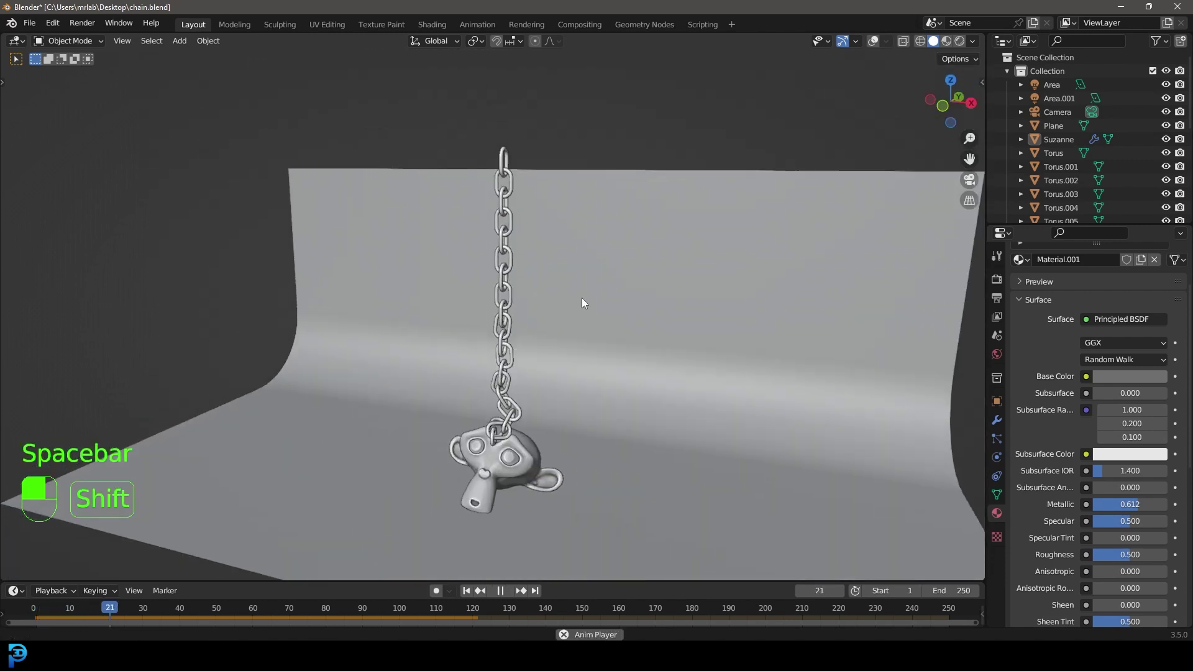
scroll(588, 200, up, 7)
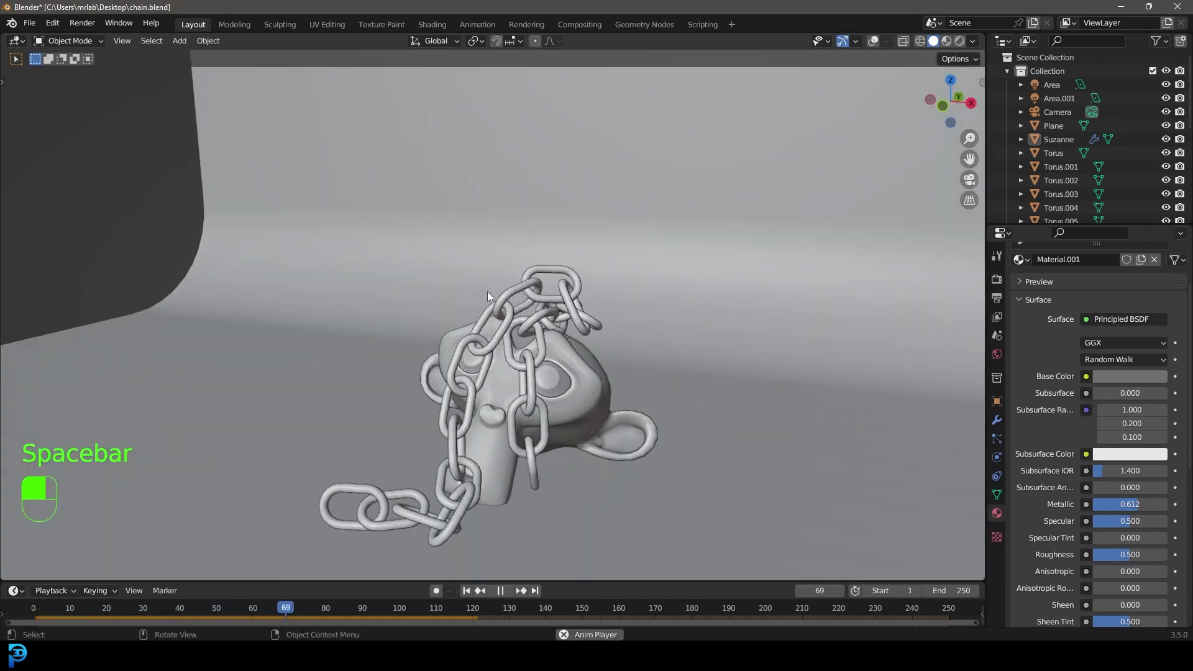
key(space)
Preview the camera view in Rendered shading, then return to Solid shading.
key(KP_0)
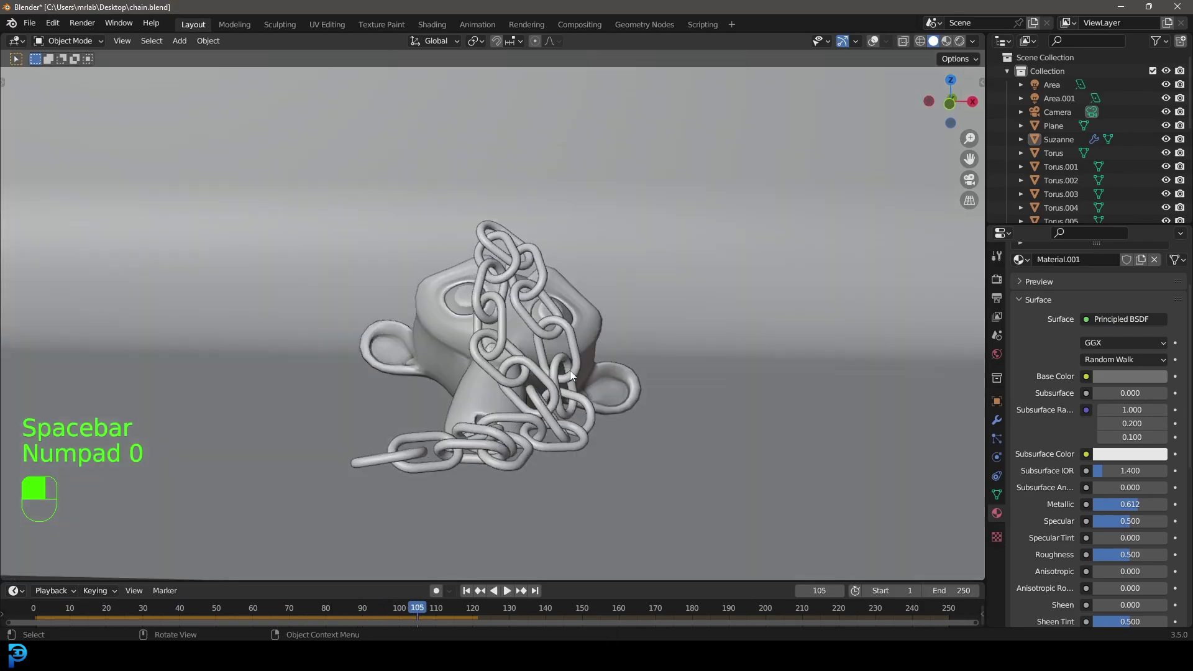
key(z)
click(673, 296)
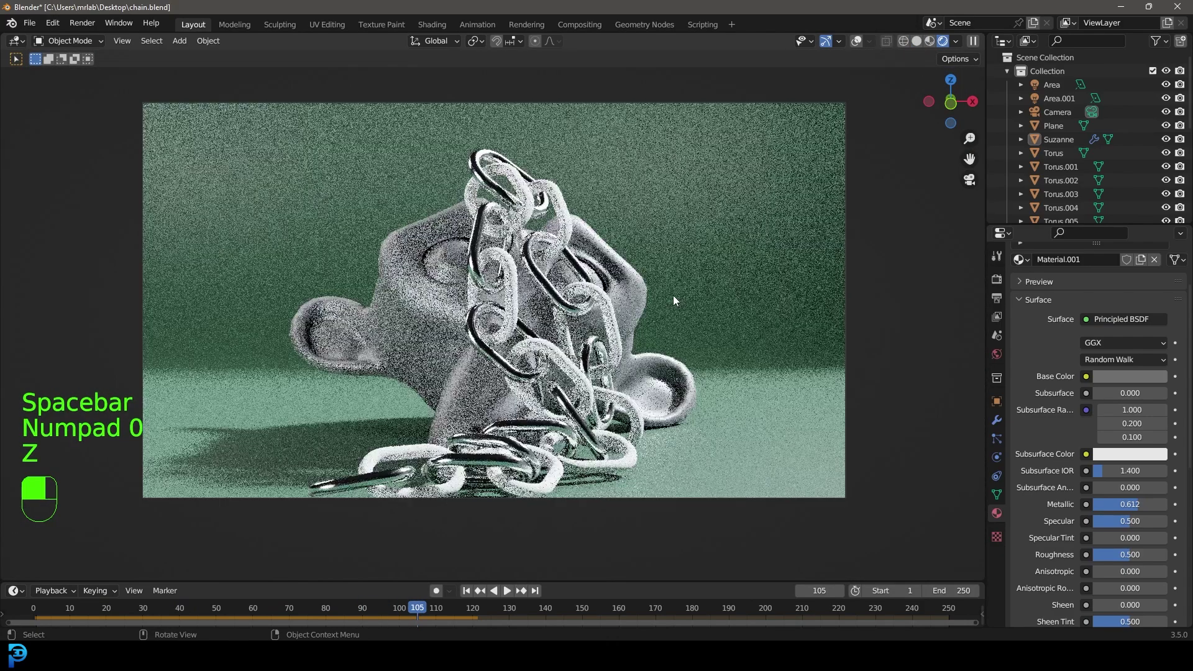
key(z)
click(751, 303)
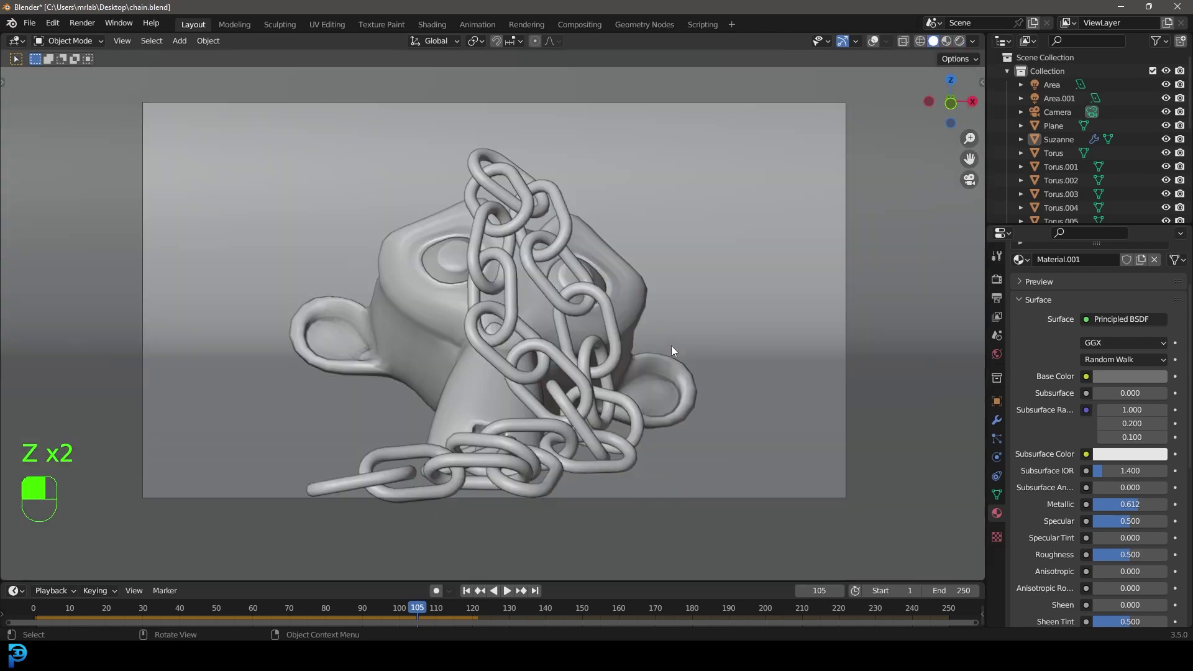
Box-select the default cube, camera and light.
scroll(671, 346, down, 3)
middle_drag(648, 345, 639, 307)
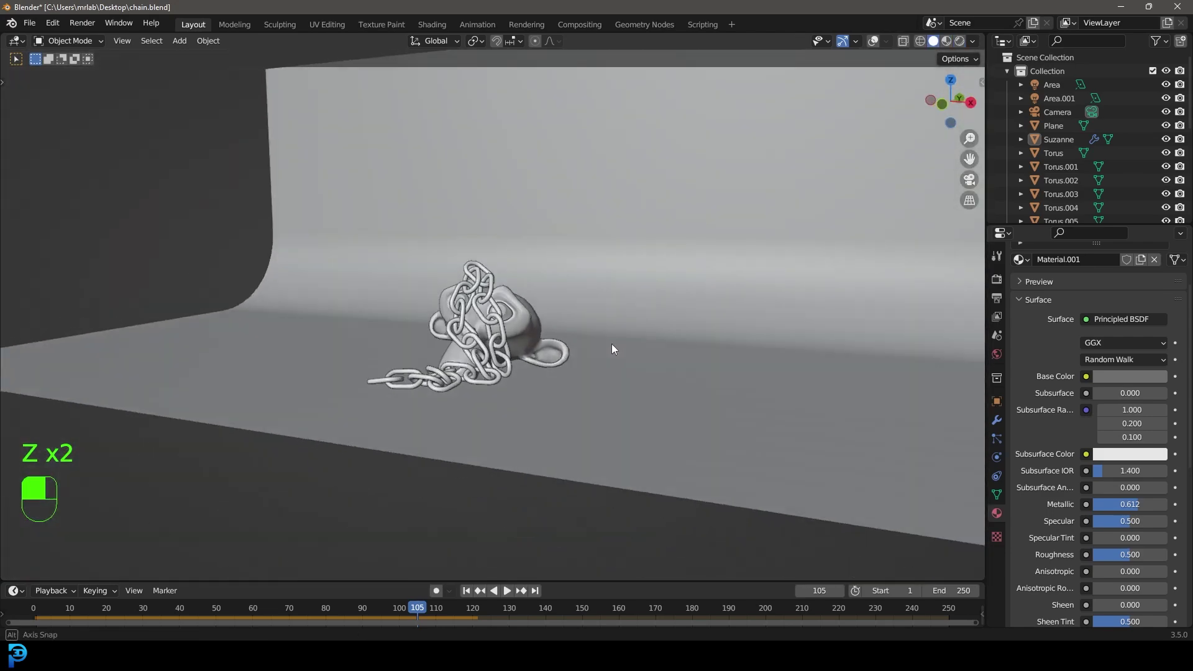
scroll(613, 343, up, 4)
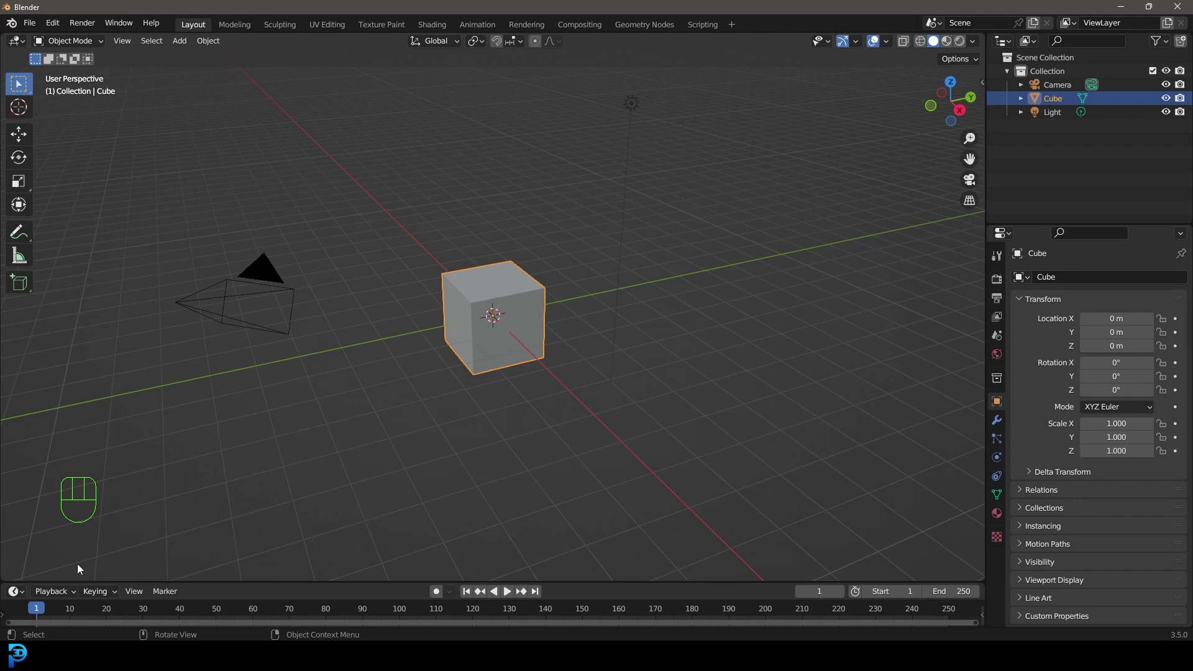
drag(128, 470, 740, 55)
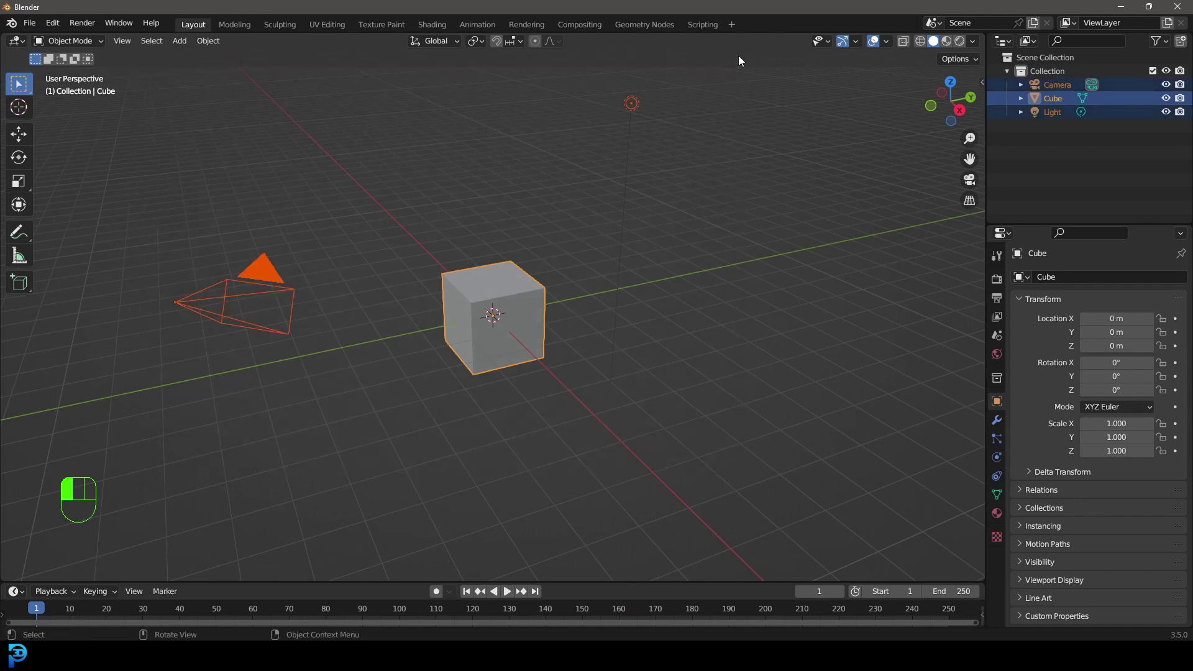
Delete the default objects and add a torus mesh.
key(Delete)
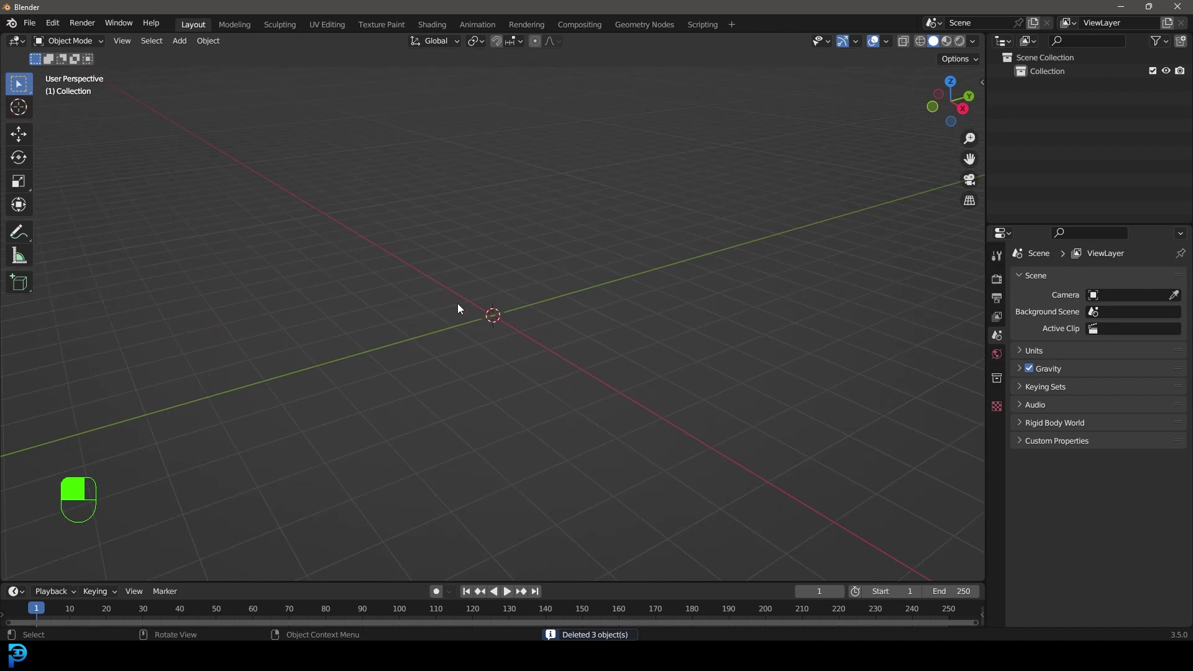
key(shift+a)
mouse_move(456, 303)
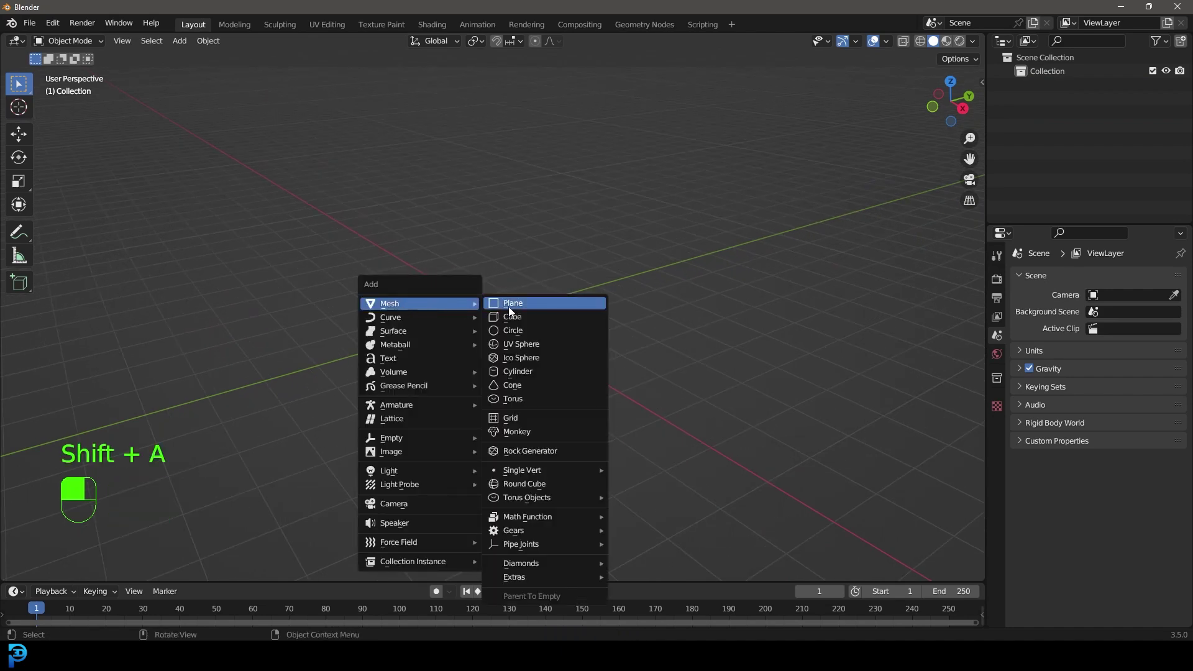
click(520, 400)
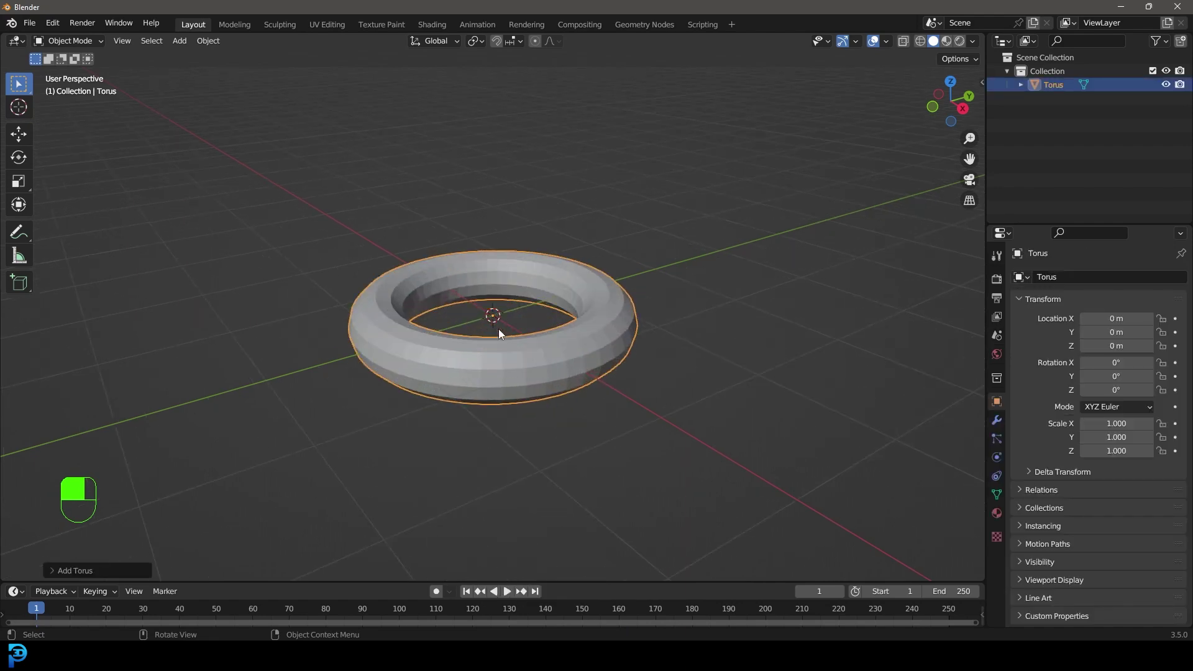
Give the torus 24 major segments and 10 minor segments.
click(54, 571)
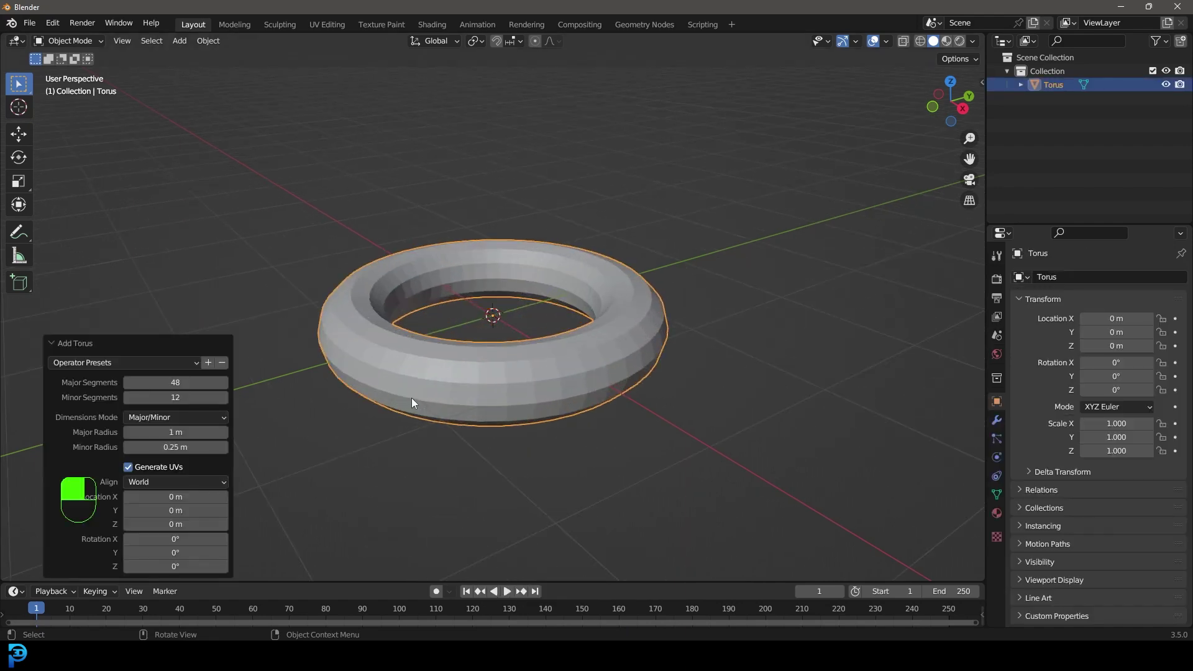
click(181, 383)
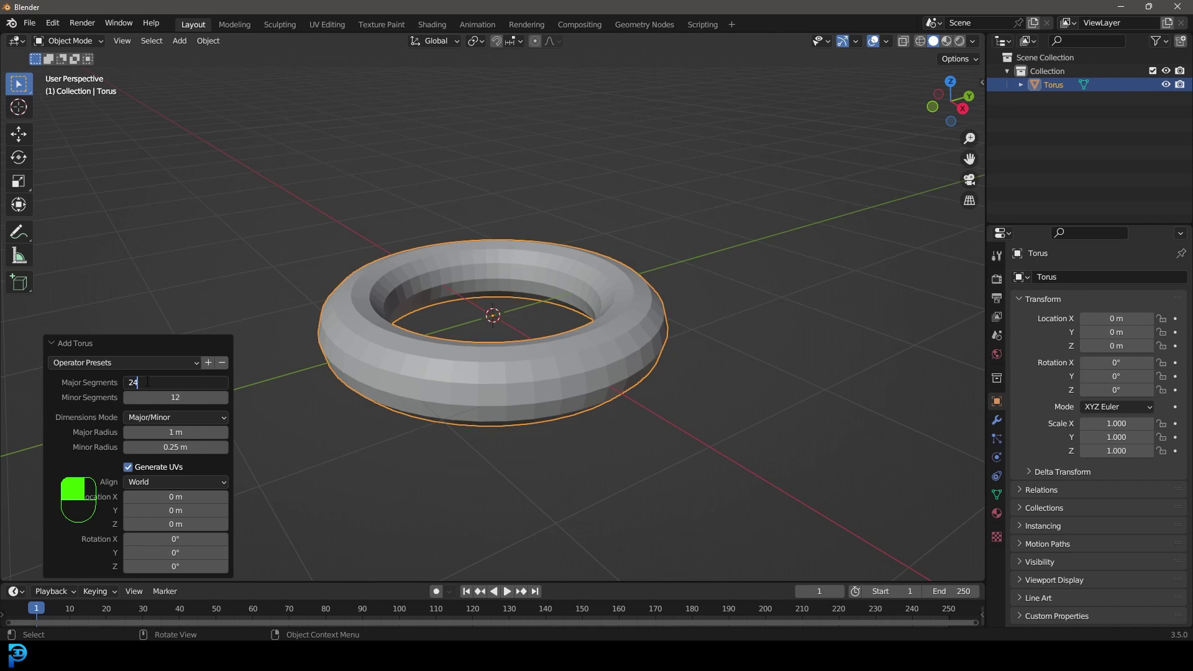
key(Return)
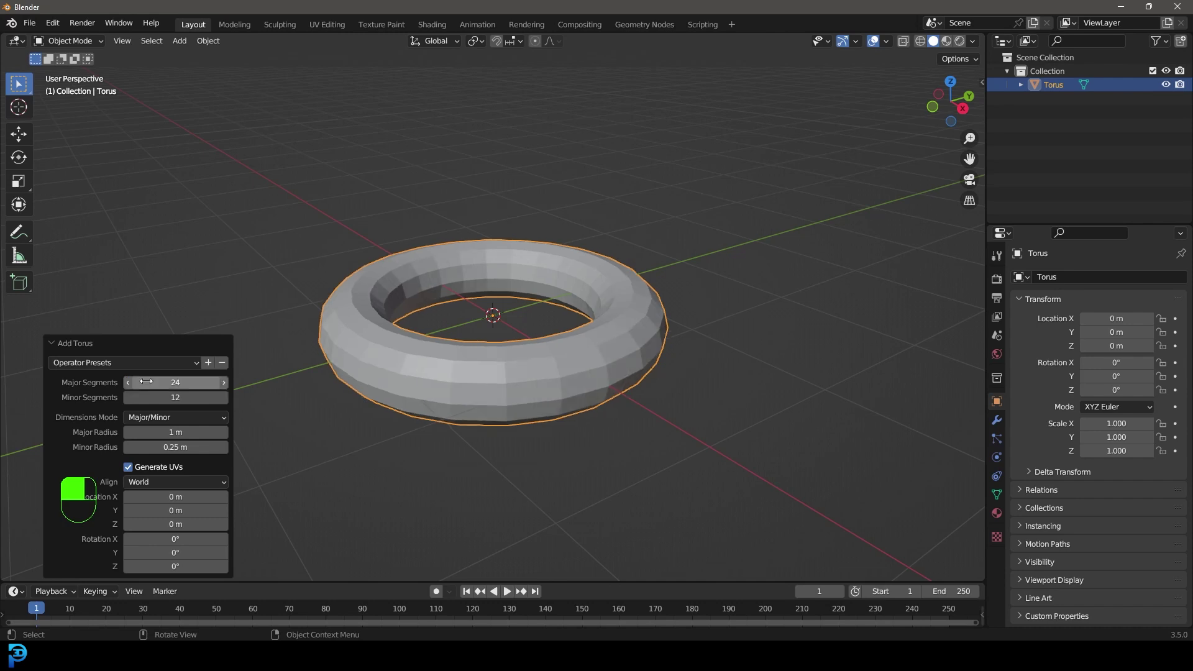
click(192, 400)
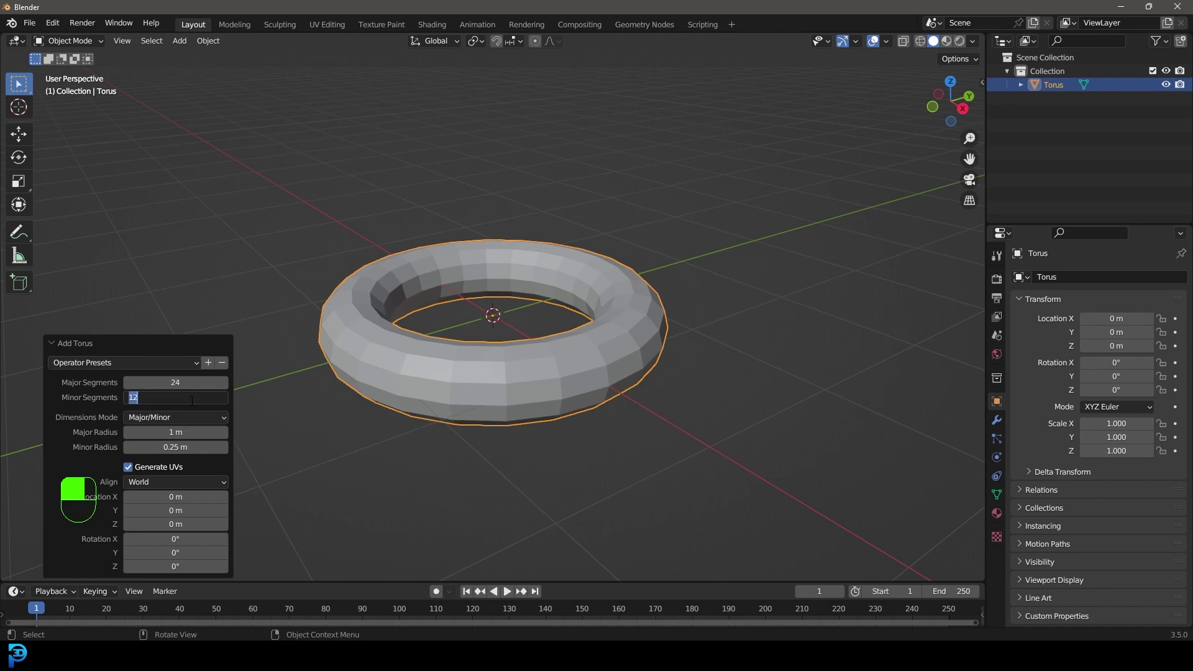
text(10)
key(Return)
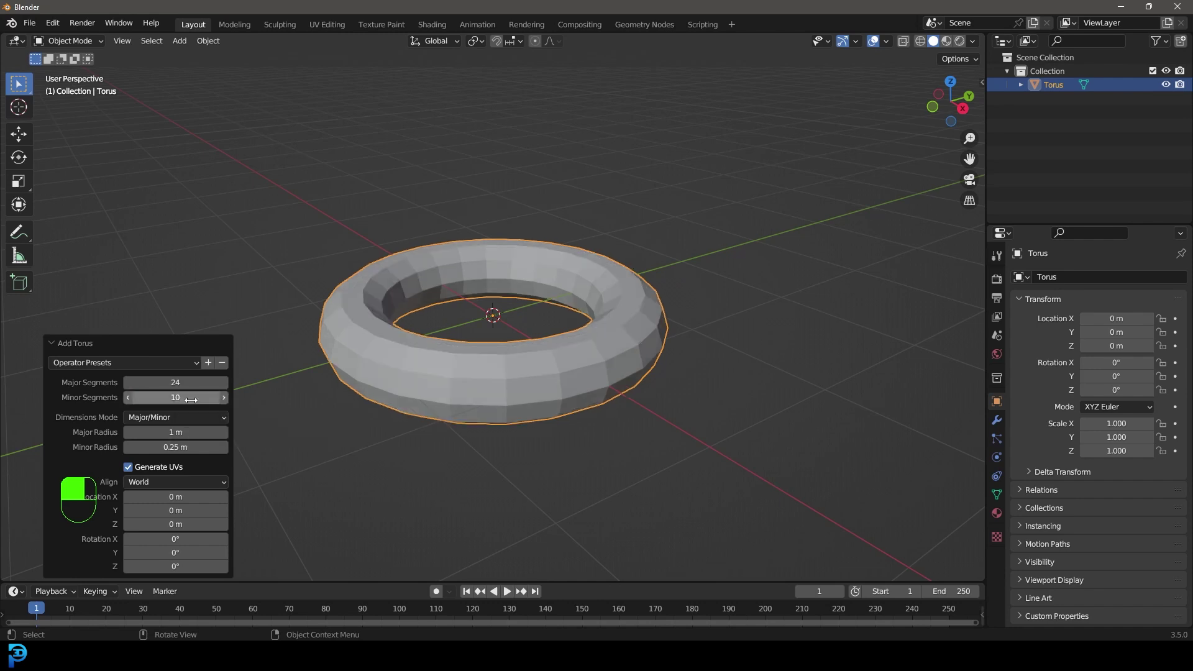
click(53, 347)
middle_drag(444, 363, 415, 363)
In Edit Mode, rotate the torus mesh 90° about X in front view.
key(Tab)
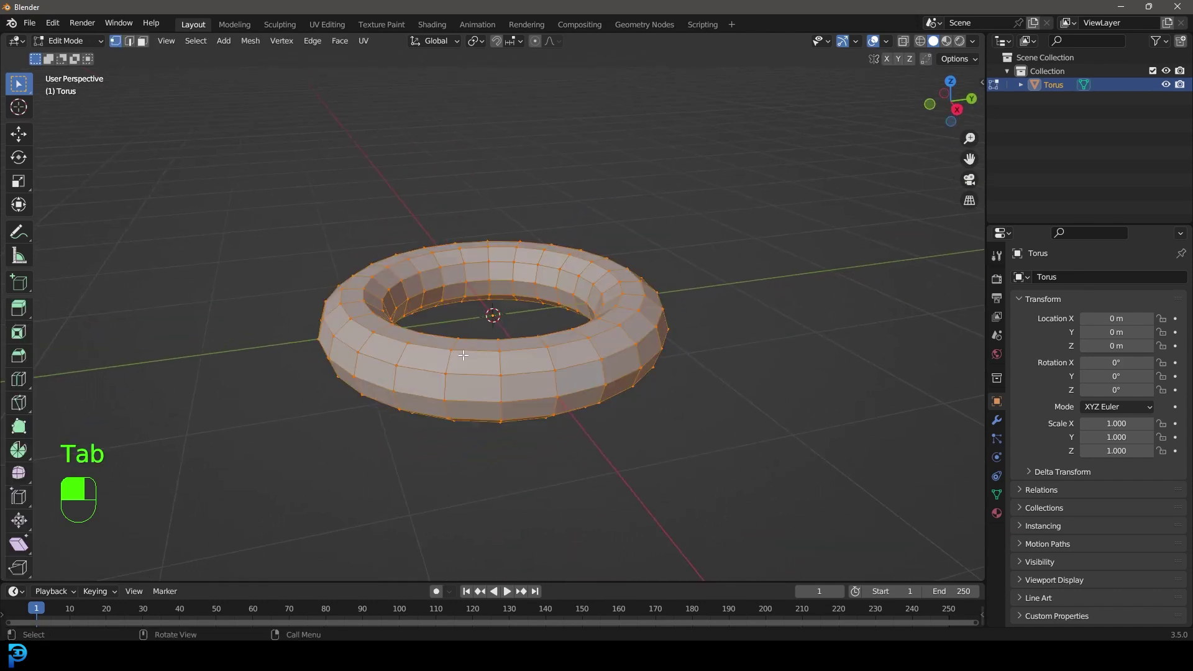
key(KP_1)
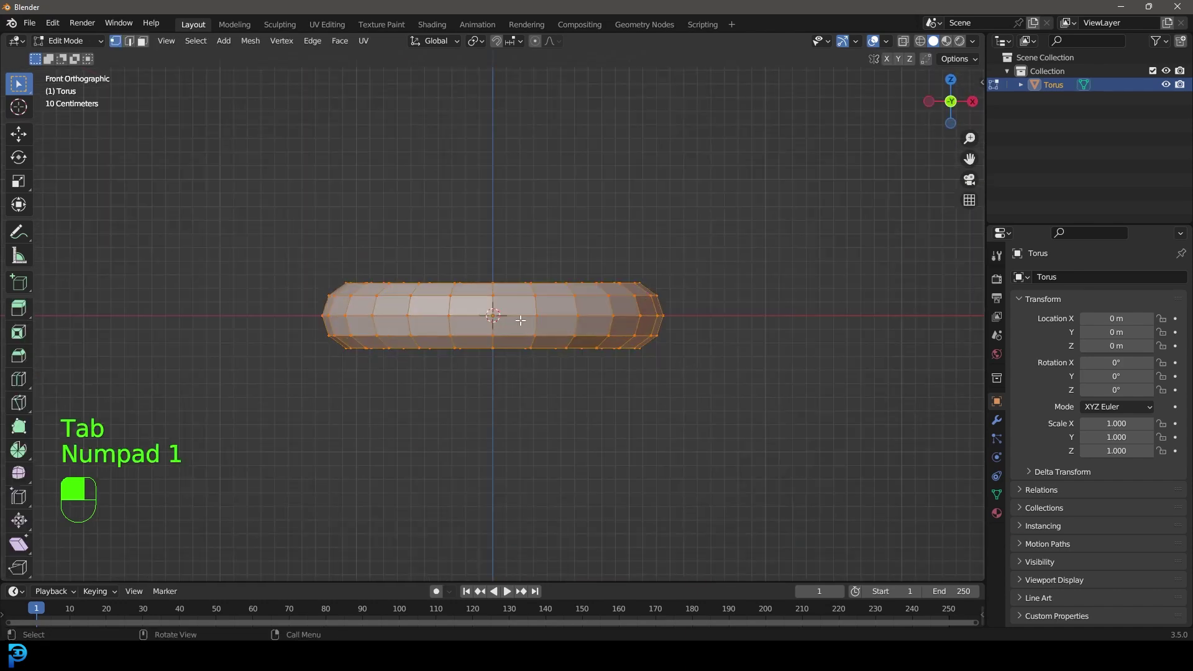
key(r)
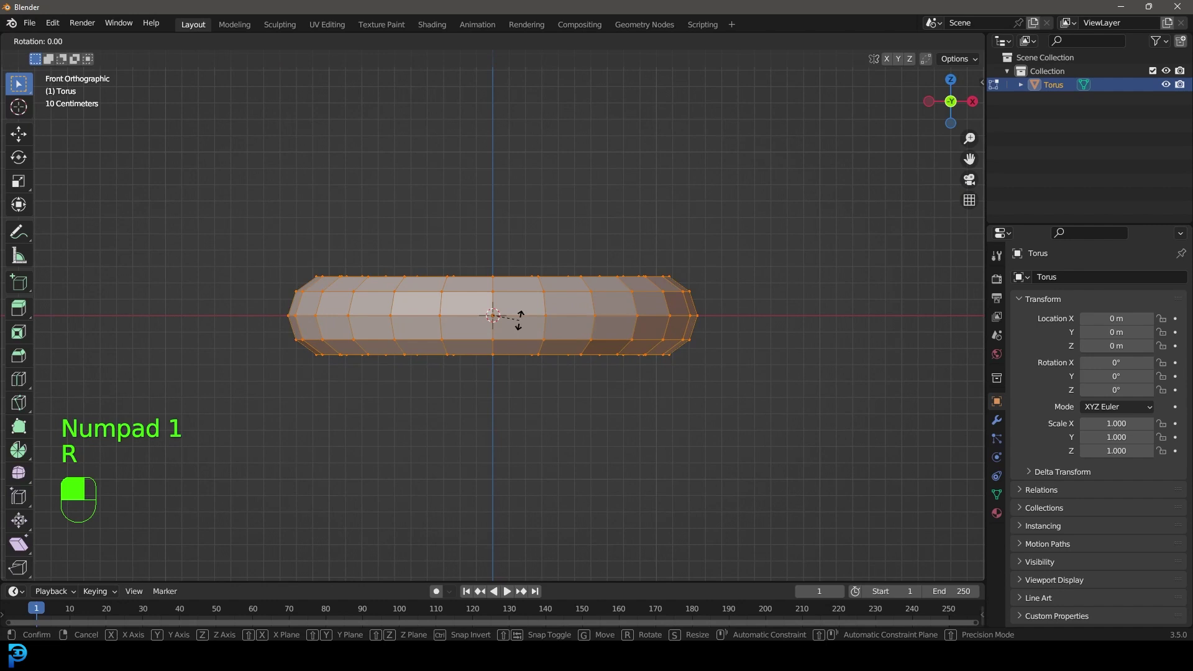
text(x90)
key(Return)
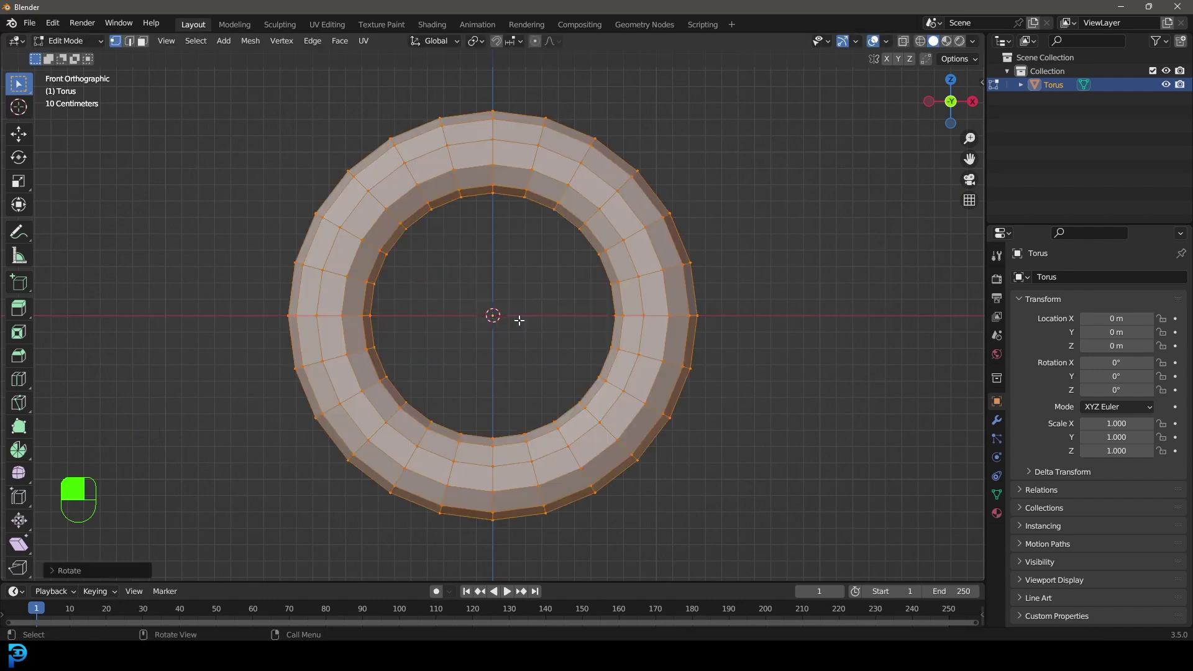
With X-ray on, select the torus's lower half and extrude it downward.
scroll(520, 320, down, 6)
key(alt+z)
drag(375, 428, 623, 325)
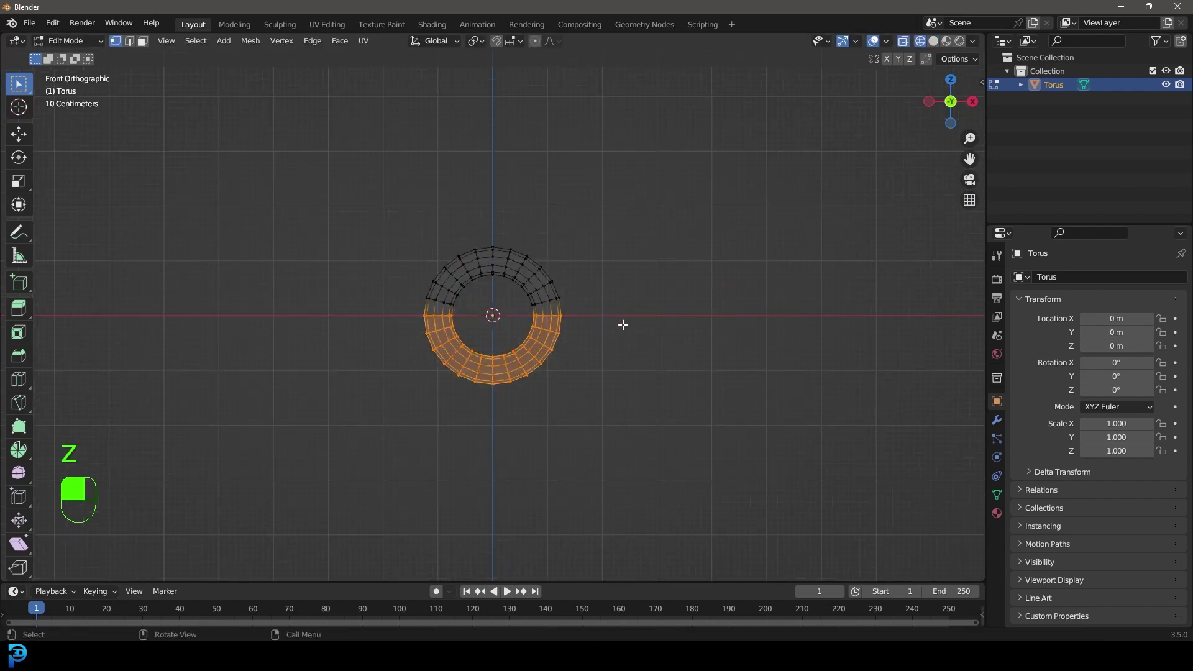
scroll(624, 324, up, 3)
key(e)
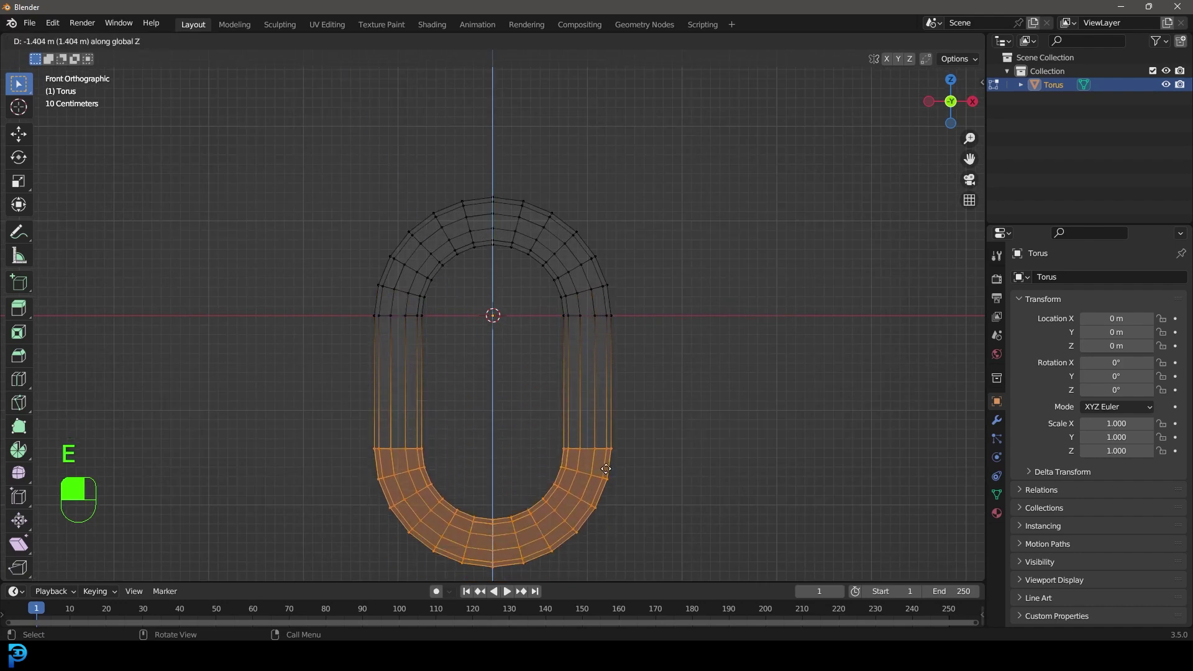
click(606, 469)
scroll(567, 349, down, 4)
middle_drag(567, 348, 592, 413)
scroll(486, 311, up, 6)
scroll(491, 333, down, 2)
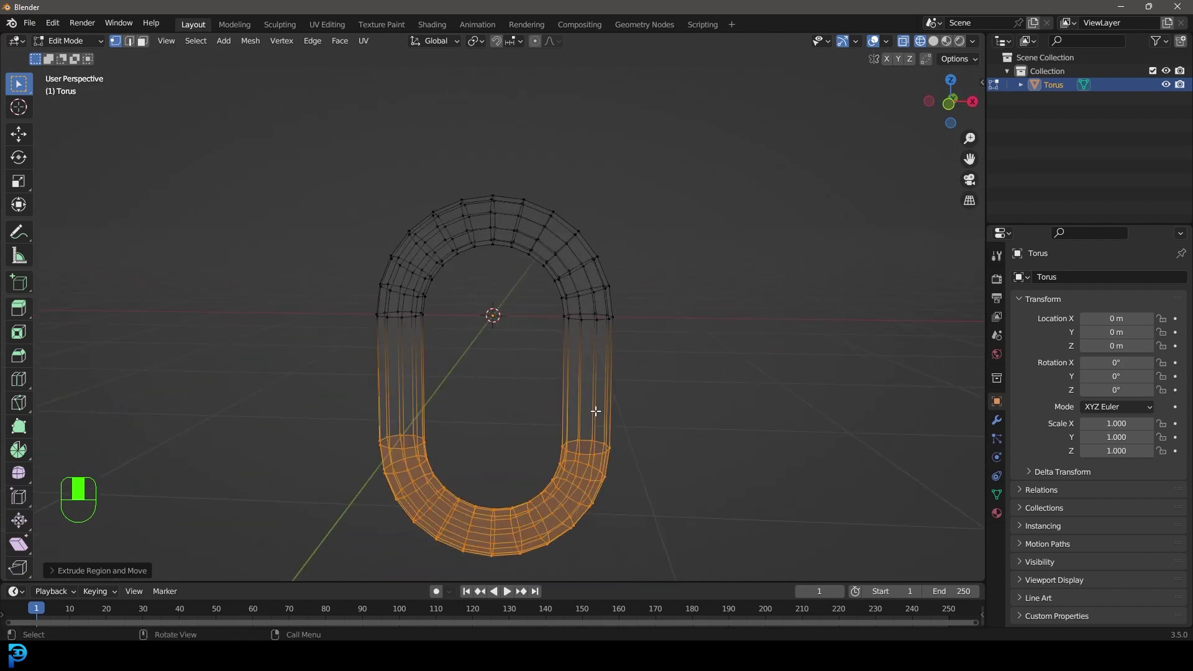
Recentre the whole link on the origin, return to Object Mode and Solid shading.
key(a)
key(g)
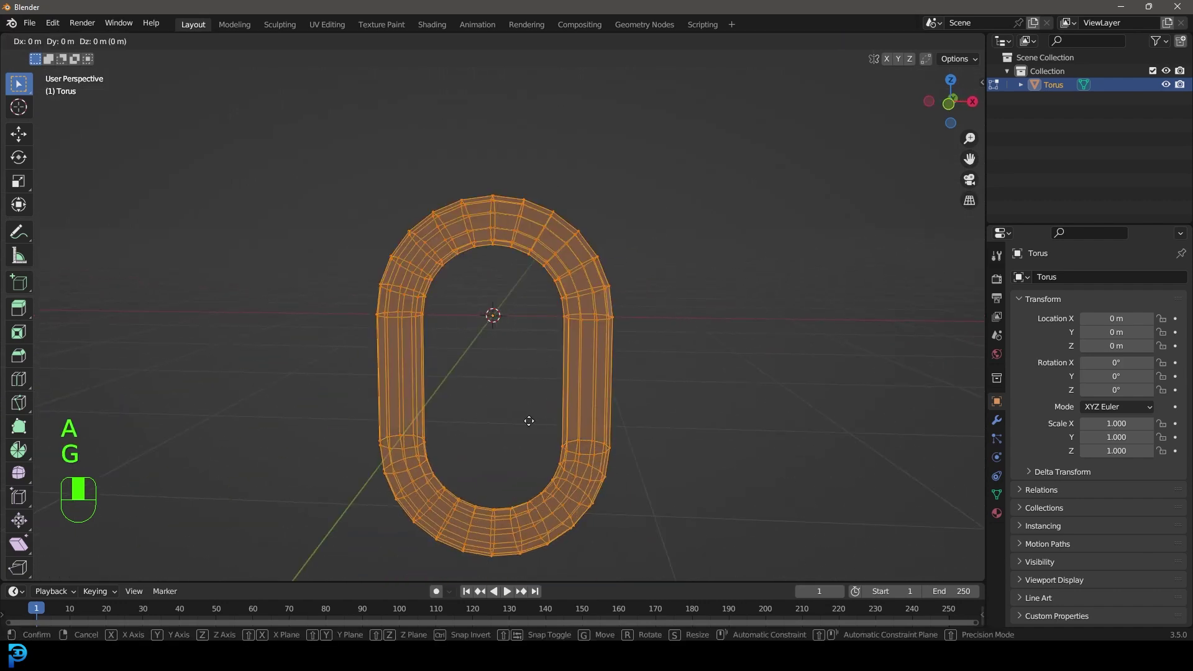
key(KP_1)
click(538, 357)
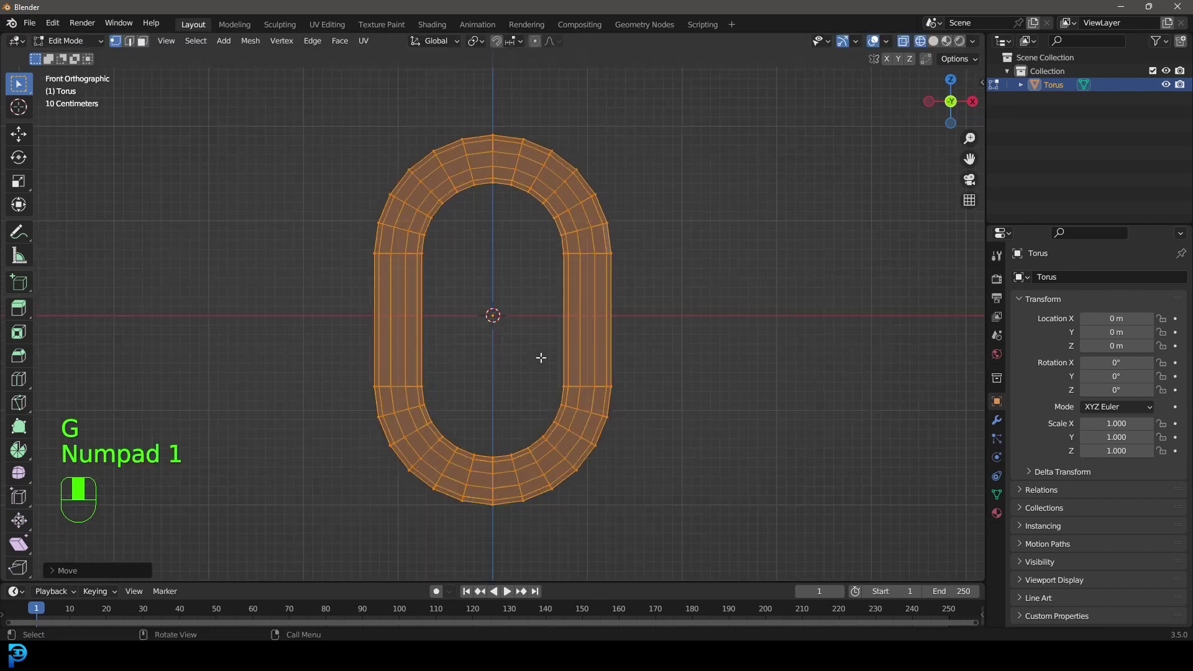
scroll(494, 323, up, 3)
middle_drag(519, 312, 436, 305)
click(67, 41)
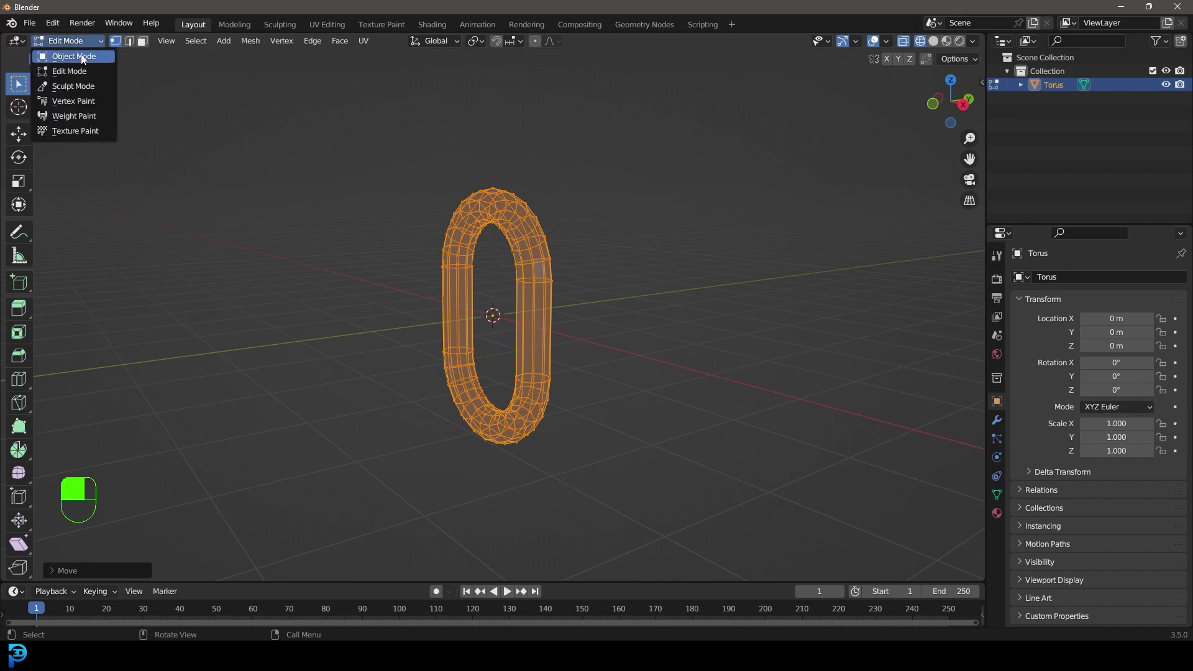
click(73, 56)
key(z)
click(588, 308)
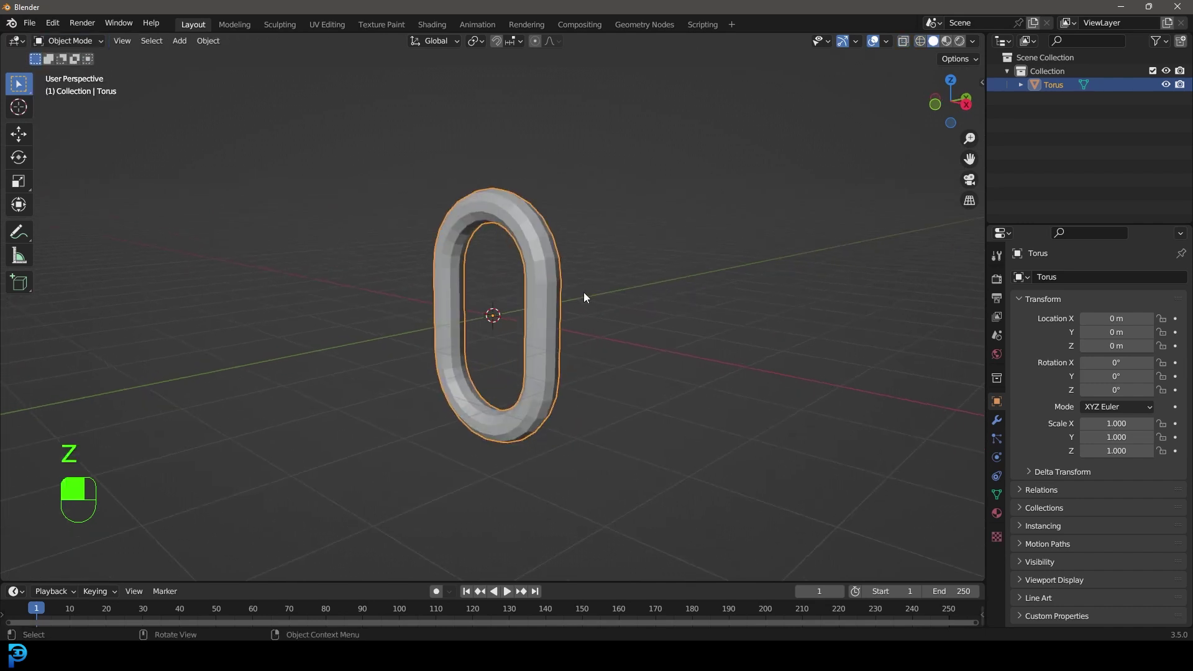
Apply Shade Smooth to the torus link.
key(r)
right_click(520, 277)
right_click(517, 213)
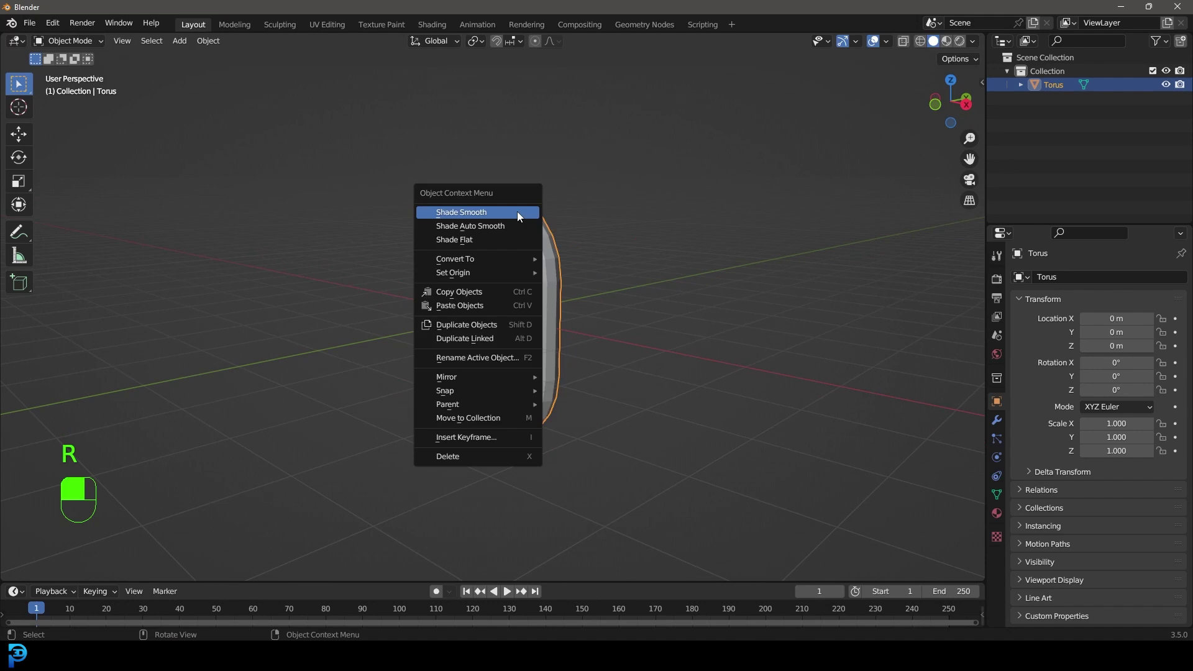
click(517, 212)
middle_drag(539, 318, 564, 268)
Add a Suzanne head with a Subdivision Surface modifier and smooth shading.
key(shift+a)
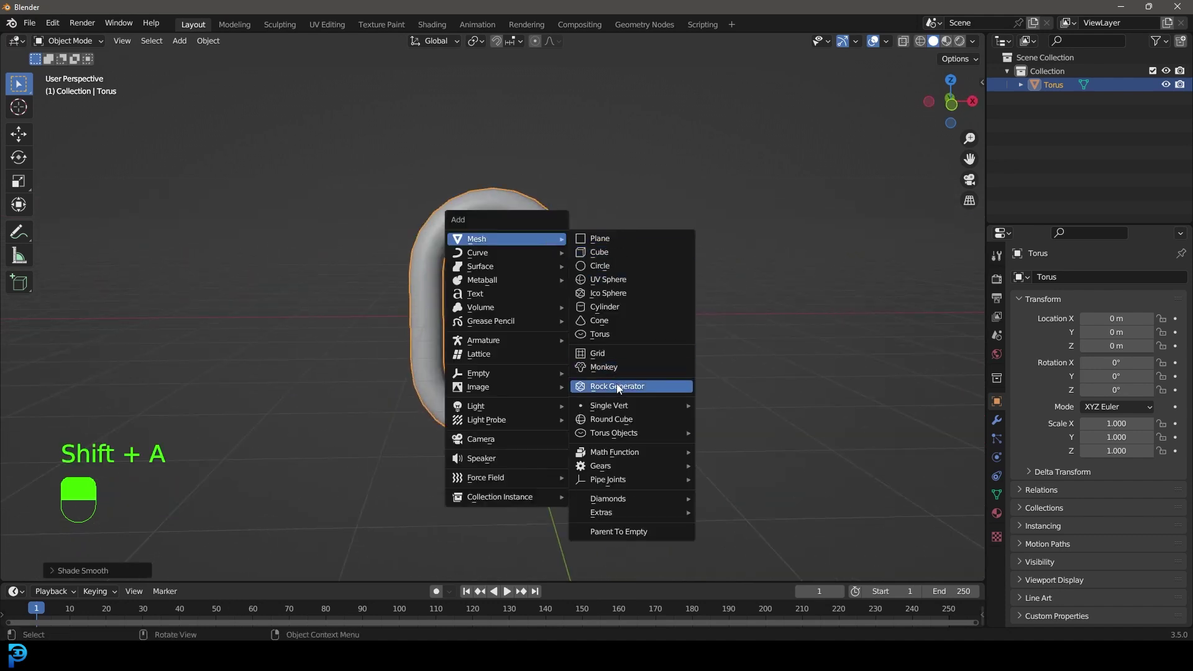
click(627, 368)
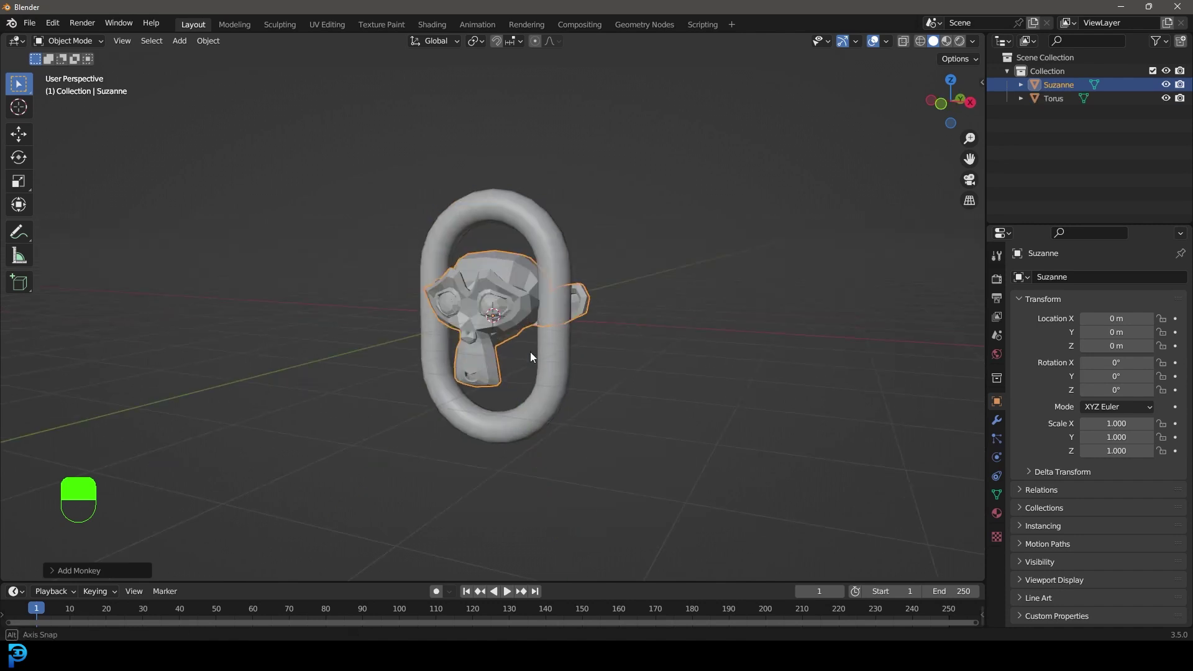
scroll(531, 358, up, 2)
click(997, 420)
click(1032, 277)
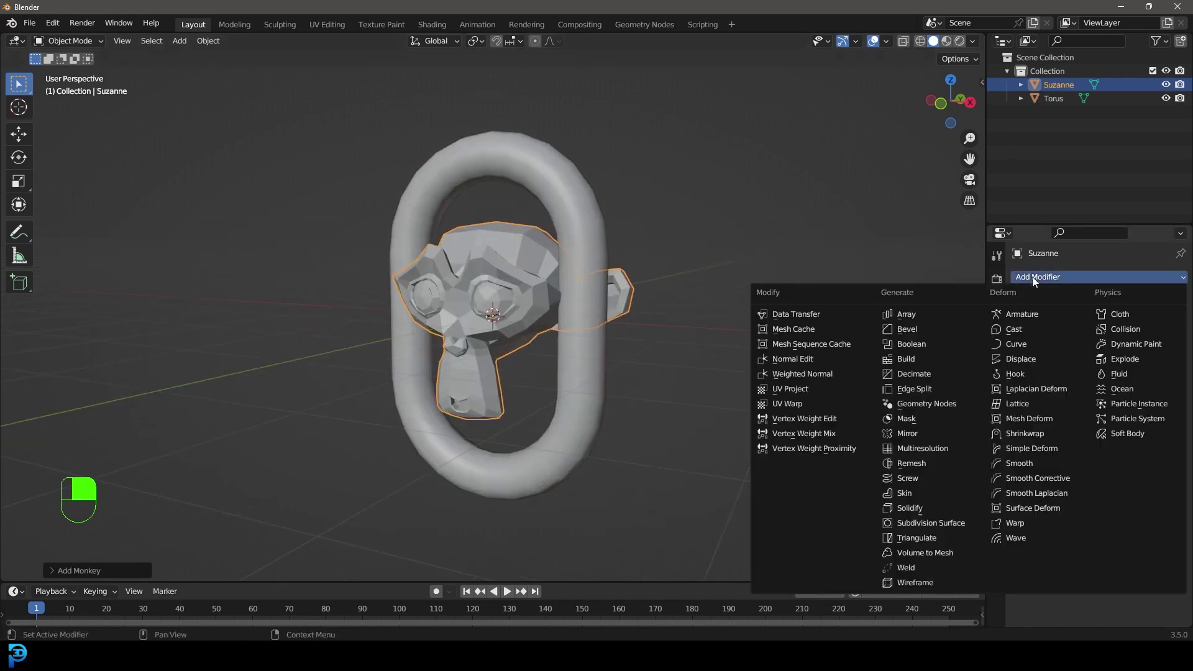
click(938, 523)
right_click(505, 242)
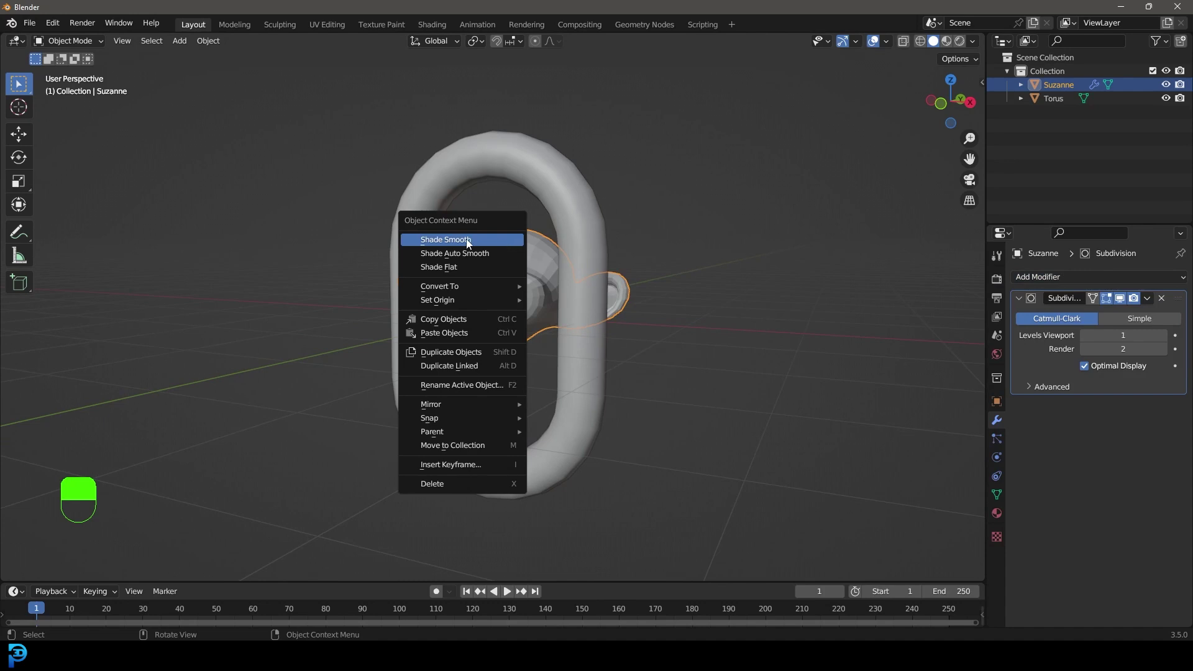
click(462, 240)
middle_drag(501, 242, 464, 255)
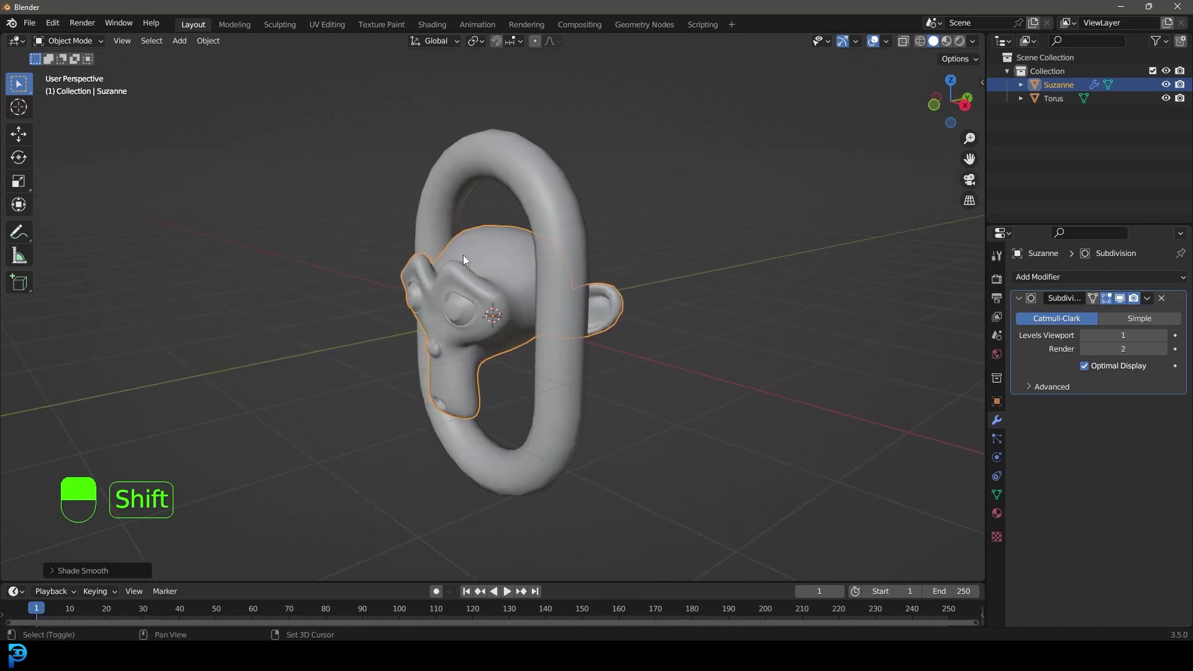
key(shift+a)
Add a plane, scale it up and stretch it along X.
click(535, 257)
scroll(509, 381, down, 3)
middle_drag(509, 382, 525, 313)
key(s)
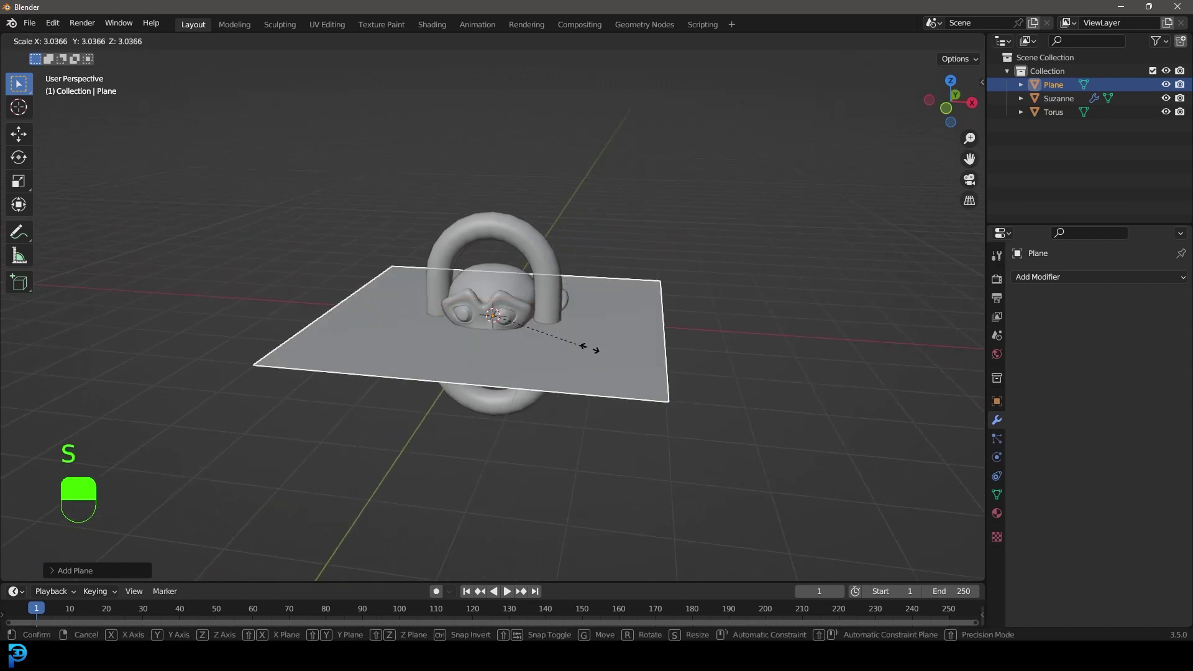
click(539, 349)
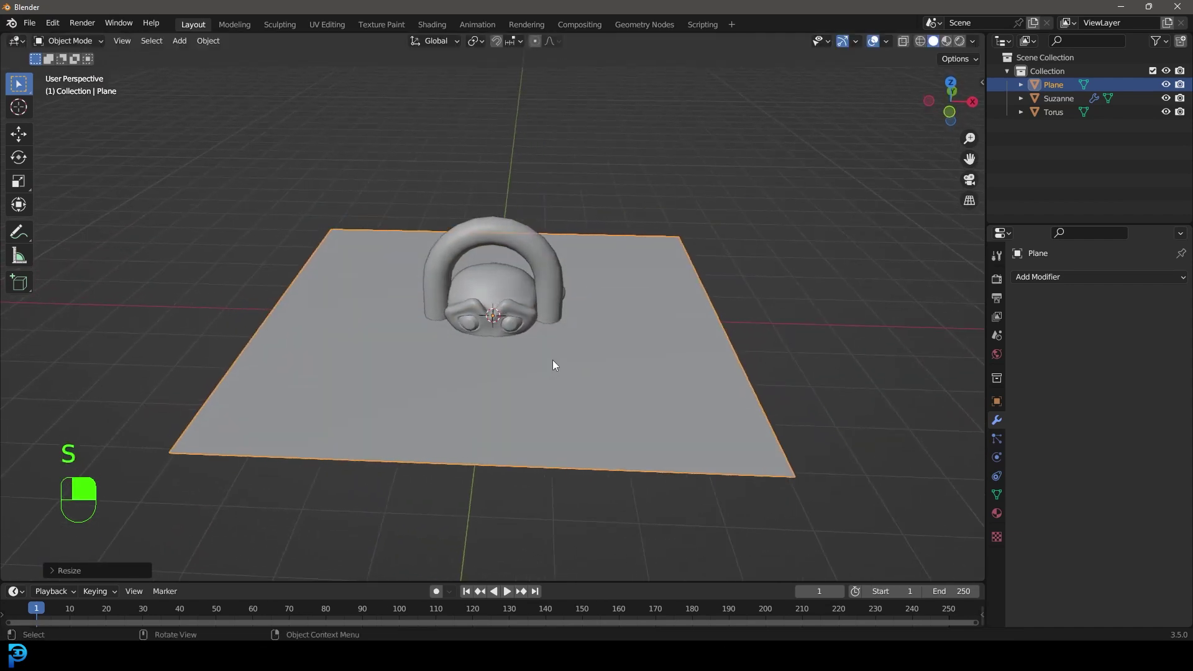
key(s)
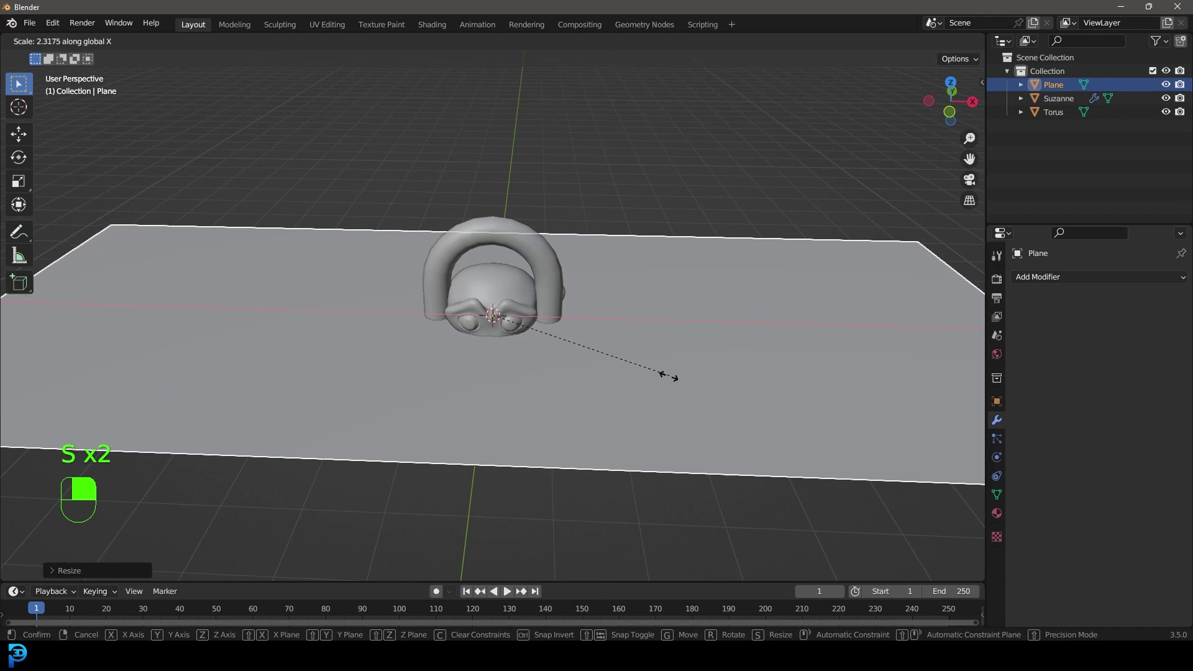
click(665, 374)
middle_drag(665, 375, 561, 294)
Apply the plane's scale and enter Edit Mode.
key(ctrl+a)
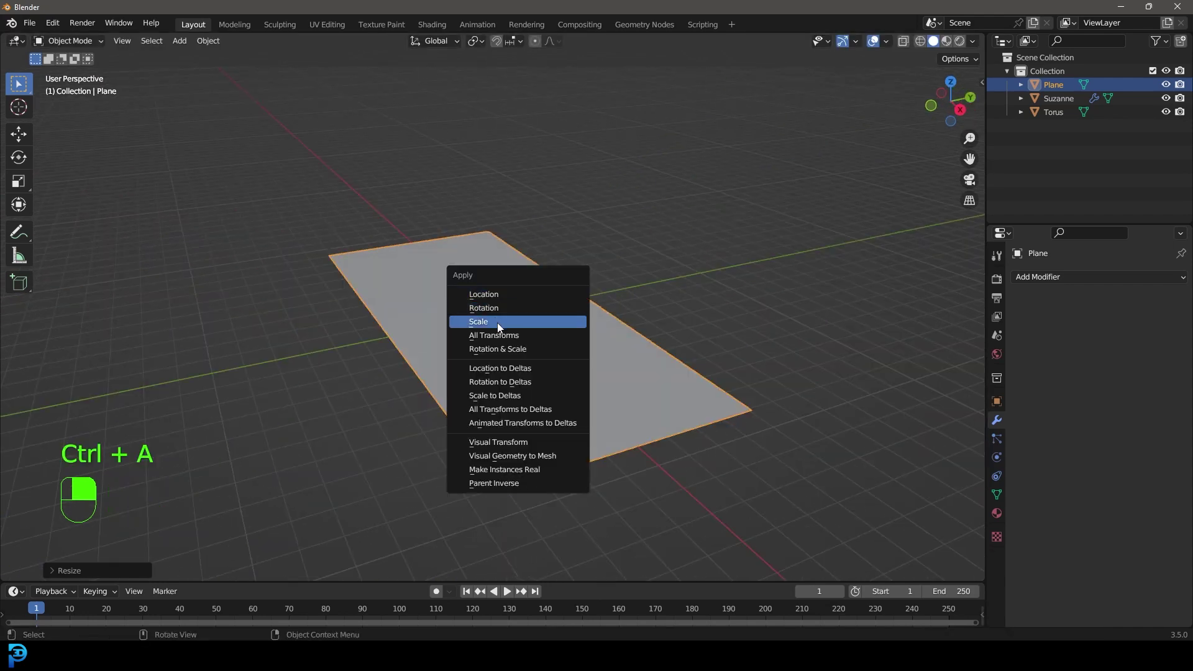
click(497, 323)
middle_drag(498, 323, 580, 312)
key(Tab)
Move the two right corner vertices out, then extrude that edge up into a wall.
click(532, 223)
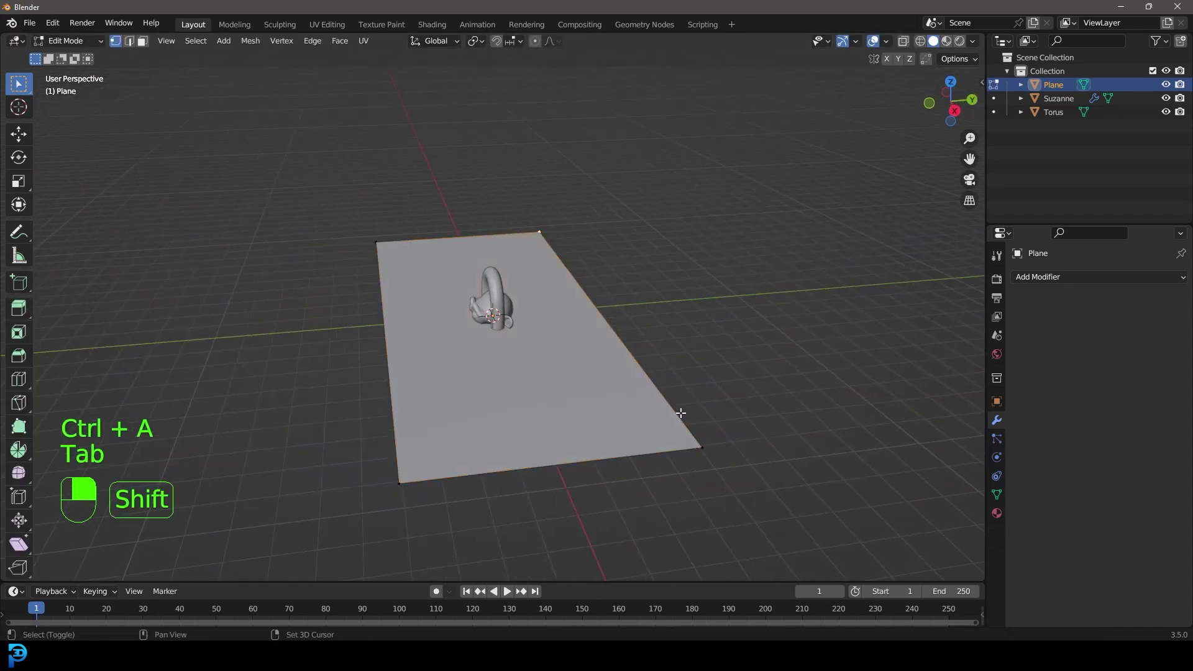
shift+click(703, 431)
key(g)
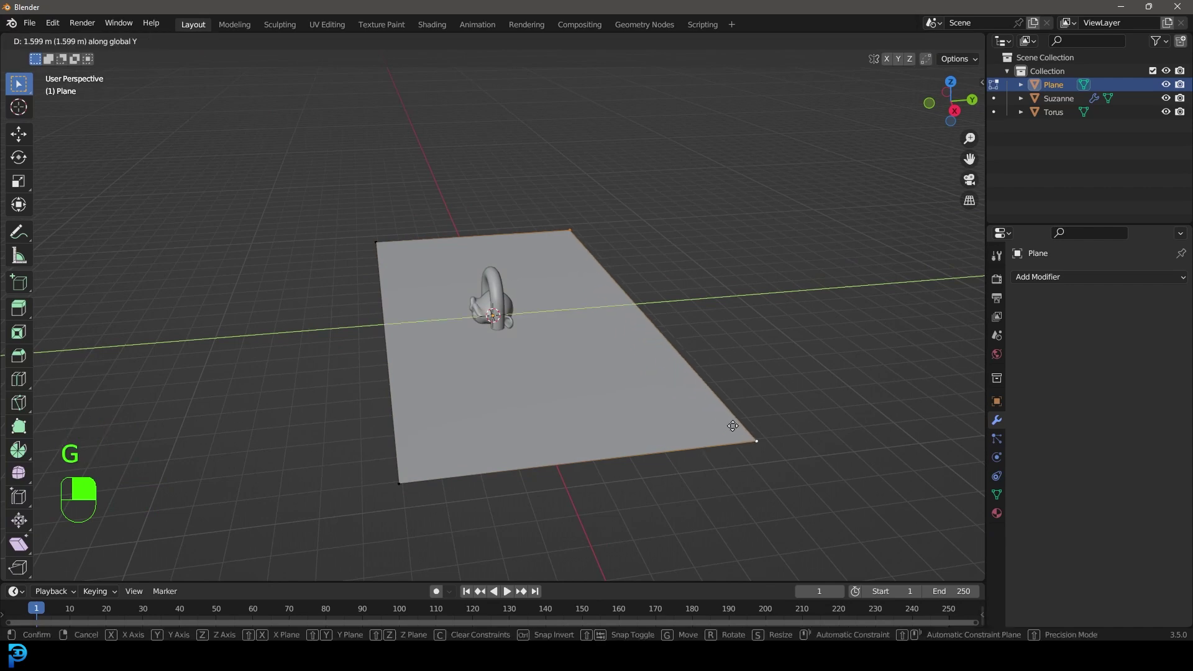
click(752, 423)
key(e)
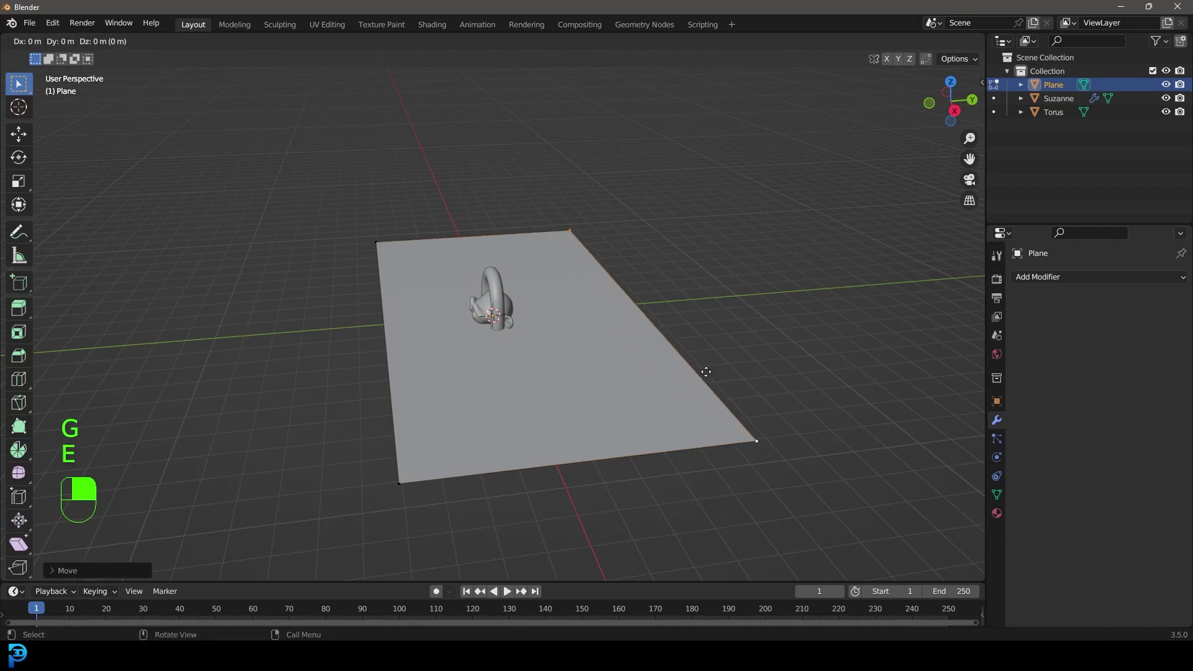
click(736, 202)
Bevel the floor-wall fold edge with extra segments into a smooth curve.
click(565, 226)
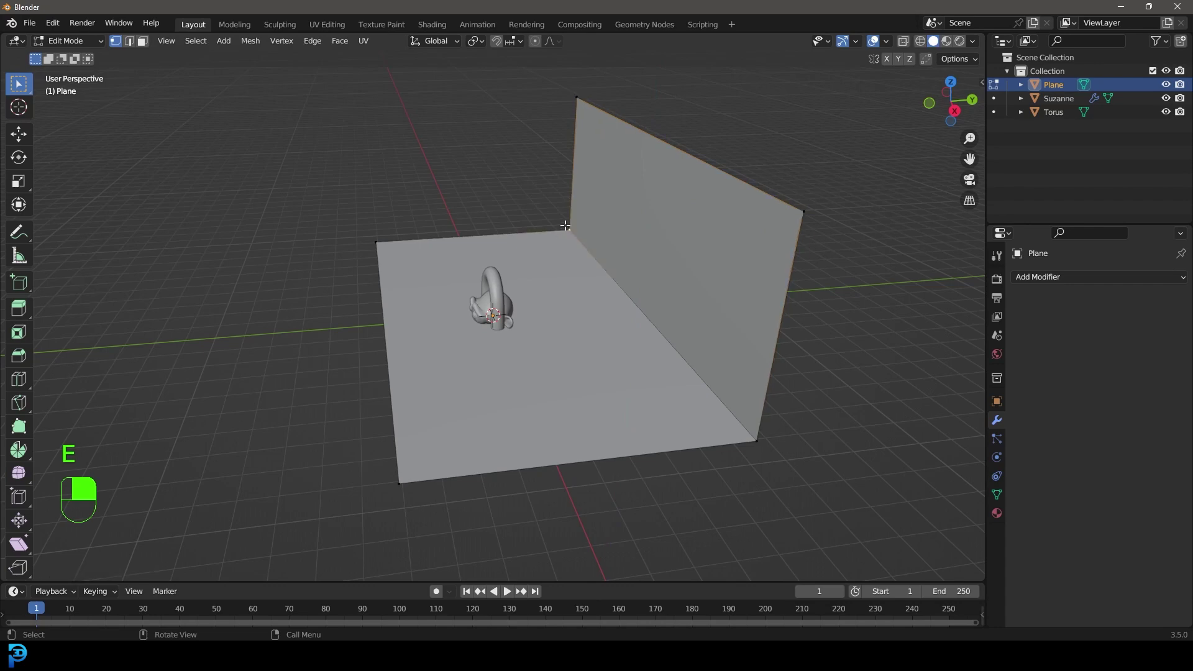
shift+click(781, 435)
key(ctrl+b)
scroll(752, 360, up, 3)
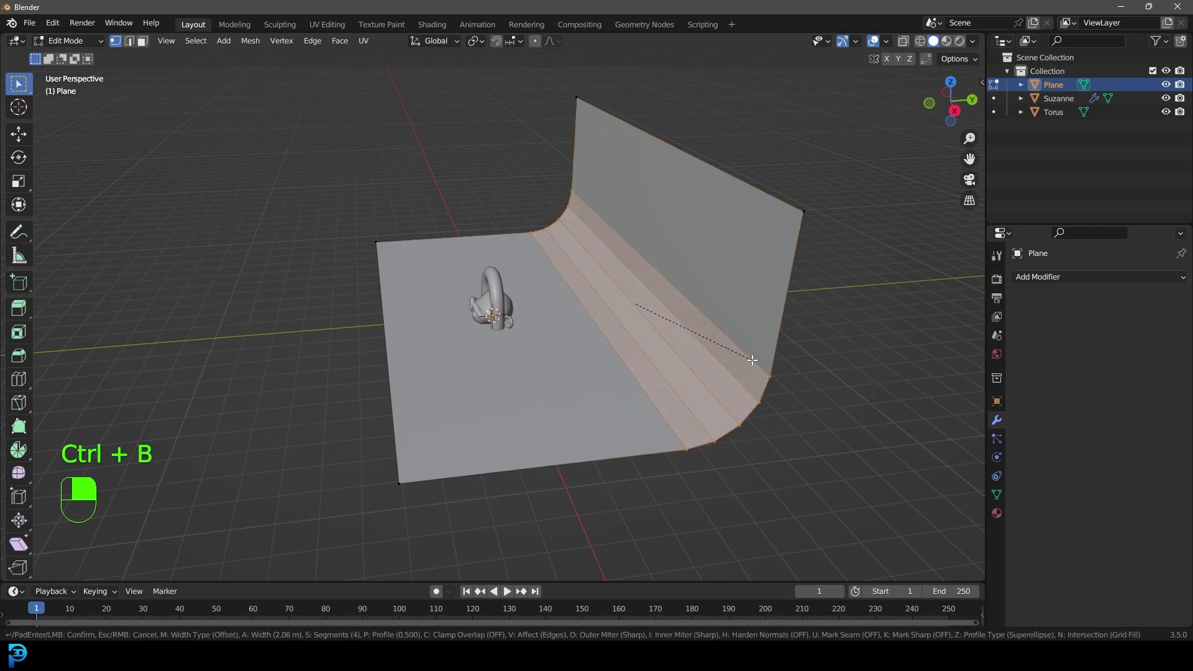
scroll(754, 360, up, 5)
click(639, 341)
middle_drag(639, 341, 655, 319)
In Object Mode, select Suzanne and tilt and raise it in right side view.
key(Tab)
scroll(473, 292, up, 4)
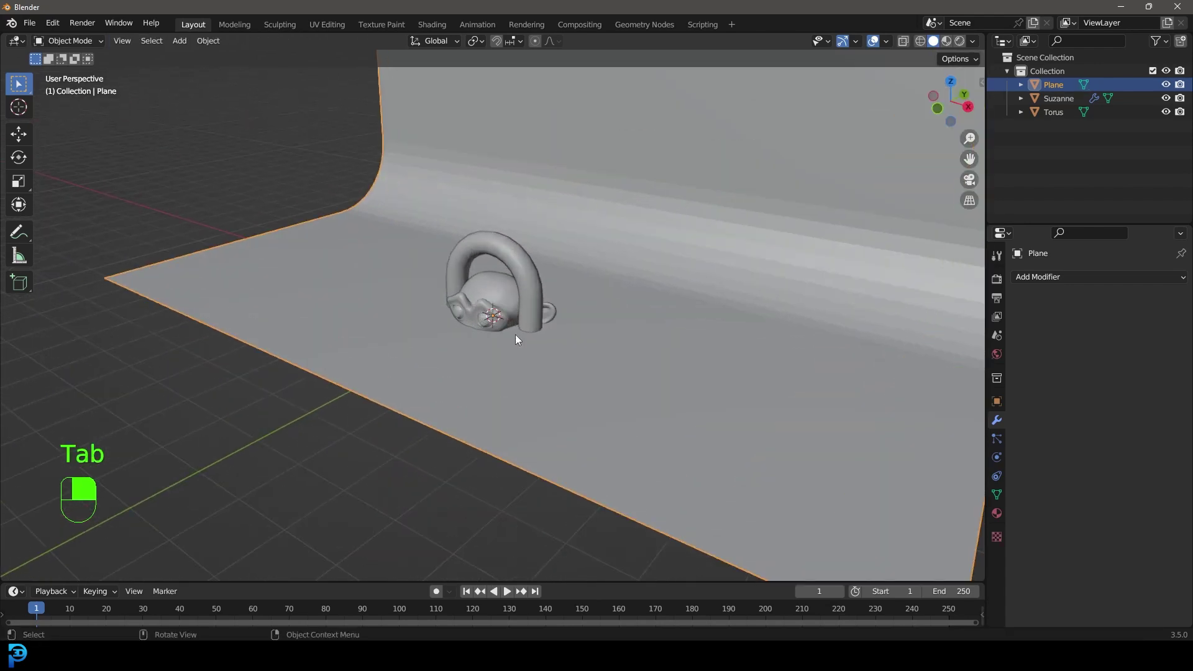
click(496, 306)
key(KP_3)
key(r)
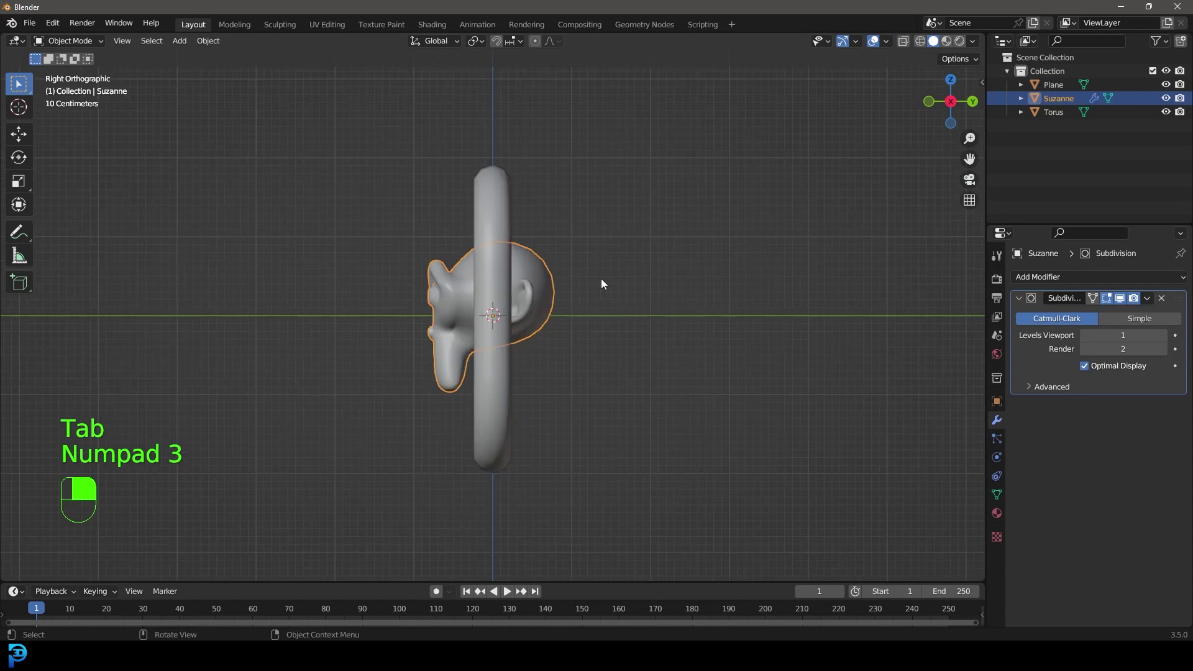
click(634, 357)
key(g)
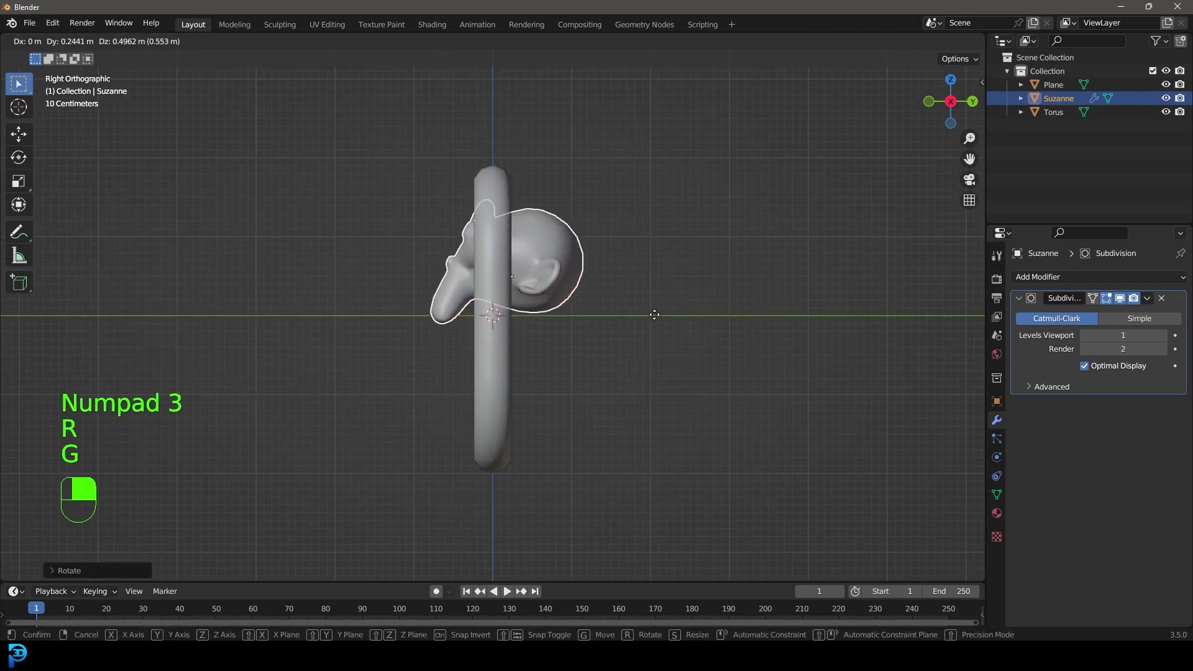
click(652, 319)
Rotate the head further in side and front views so it hangs through the link.
key(r)
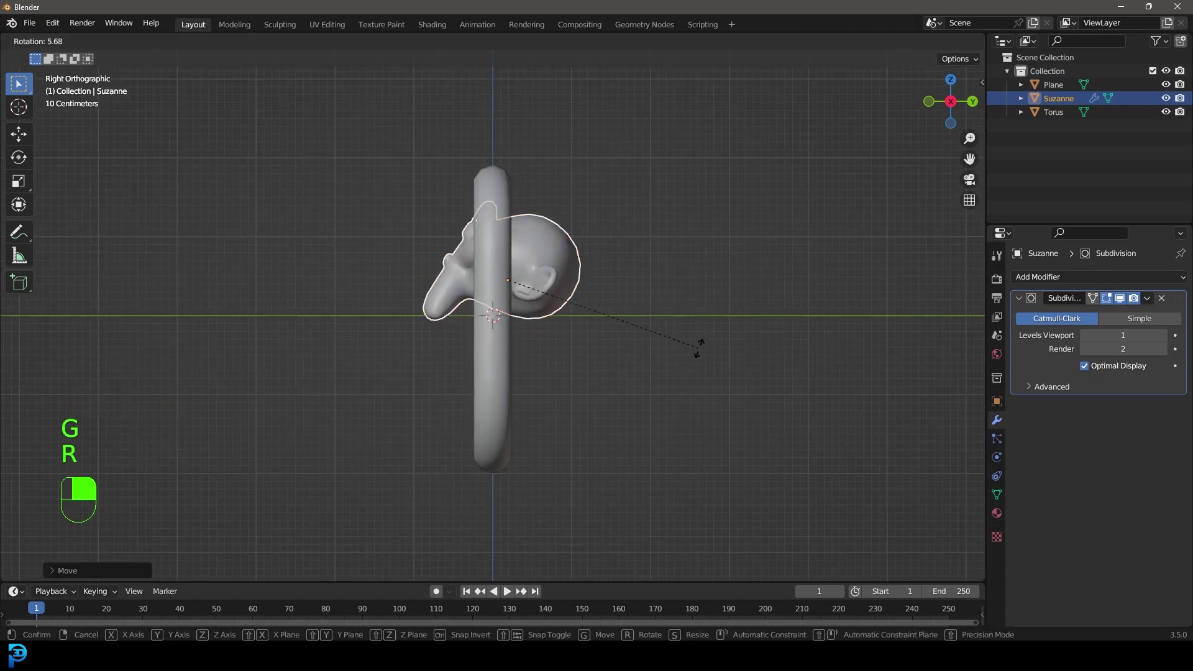
click(699, 345)
key(KP_1)
scroll(684, 301, up, 2)
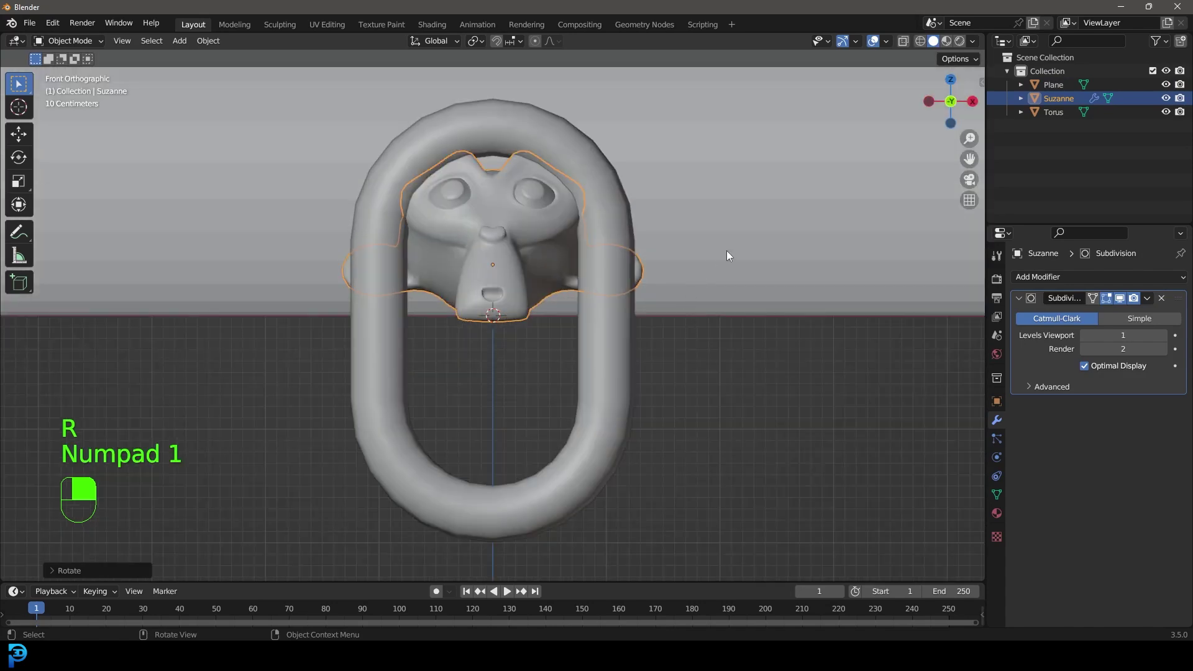
key(r)
click(753, 296)
middle_drag(753, 297, 676, 309)
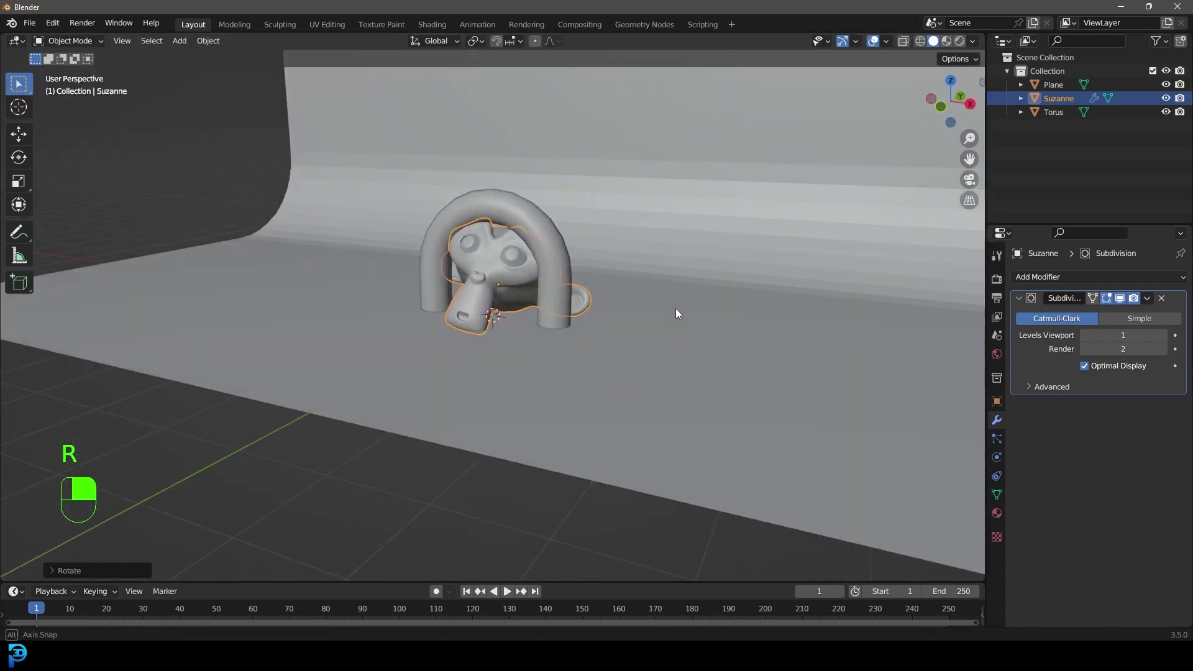
scroll(676, 308, down, 3)
Apply Shade Smooth to the curved backdrop.
click(629, 189)
scroll(598, 240, down, 3)
middle_drag(598, 240, 566, 156)
scroll(566, 156, up, 2)
right_click(581, 132)
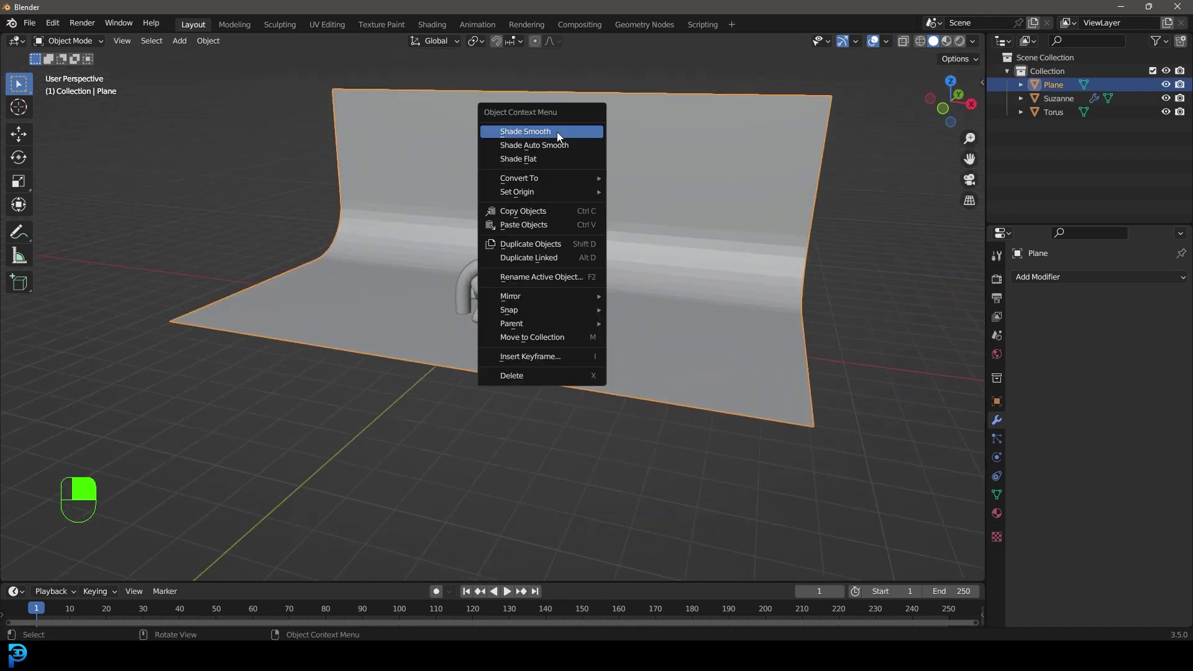
click(579, 132)
scroll(729, 160, down, 2)
middle_drag(729, 160, 587, 320)
scroll(587, 320, up, 4)
click(509, 259)
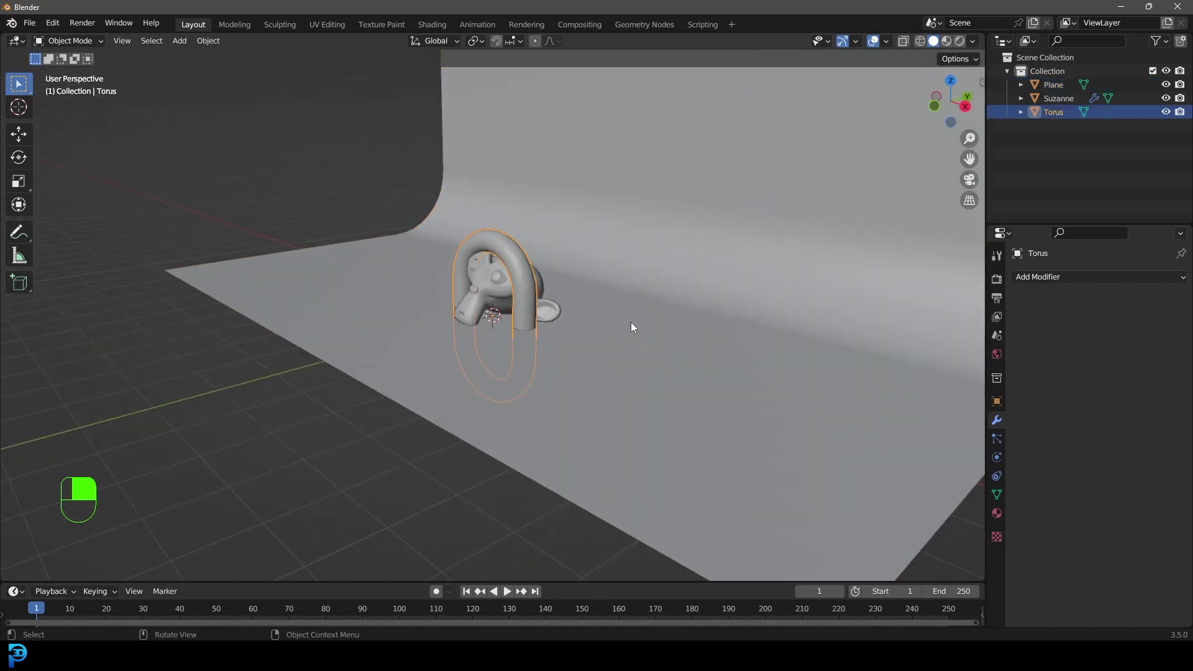
In front view, move the torus above the head and shrink it to about 0.24.
key(KP_1)
shift+middle_drag(632, 328, 547, 486)
scroll(546, 485, up, 2)
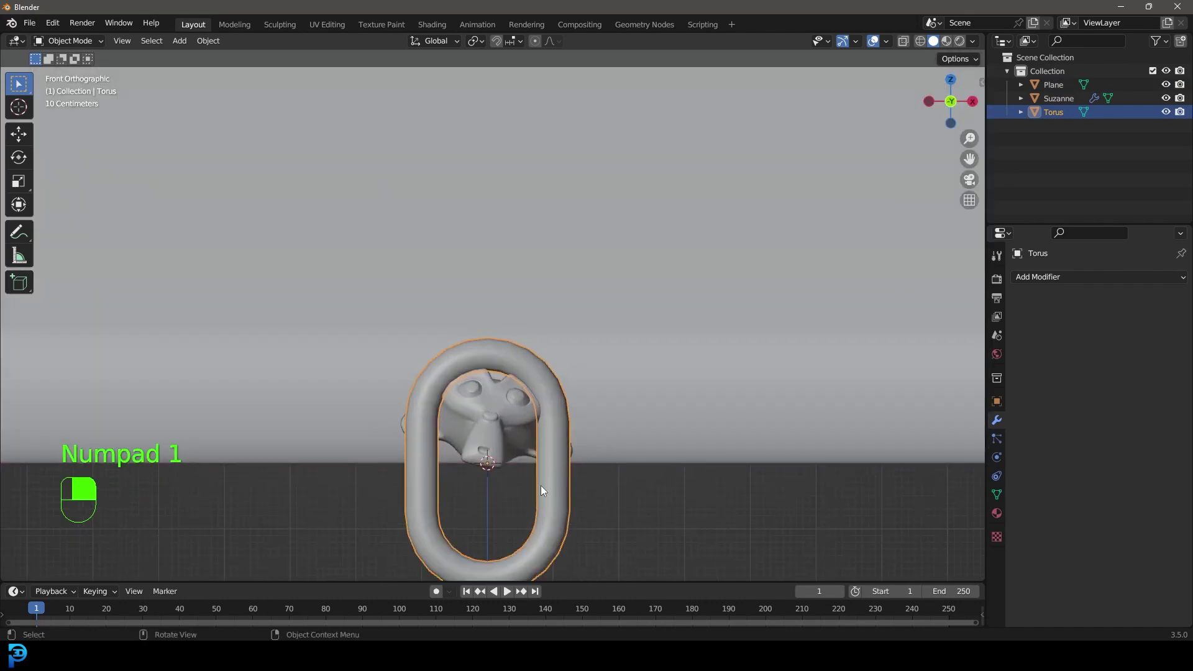
key(g)
click(586, 325)
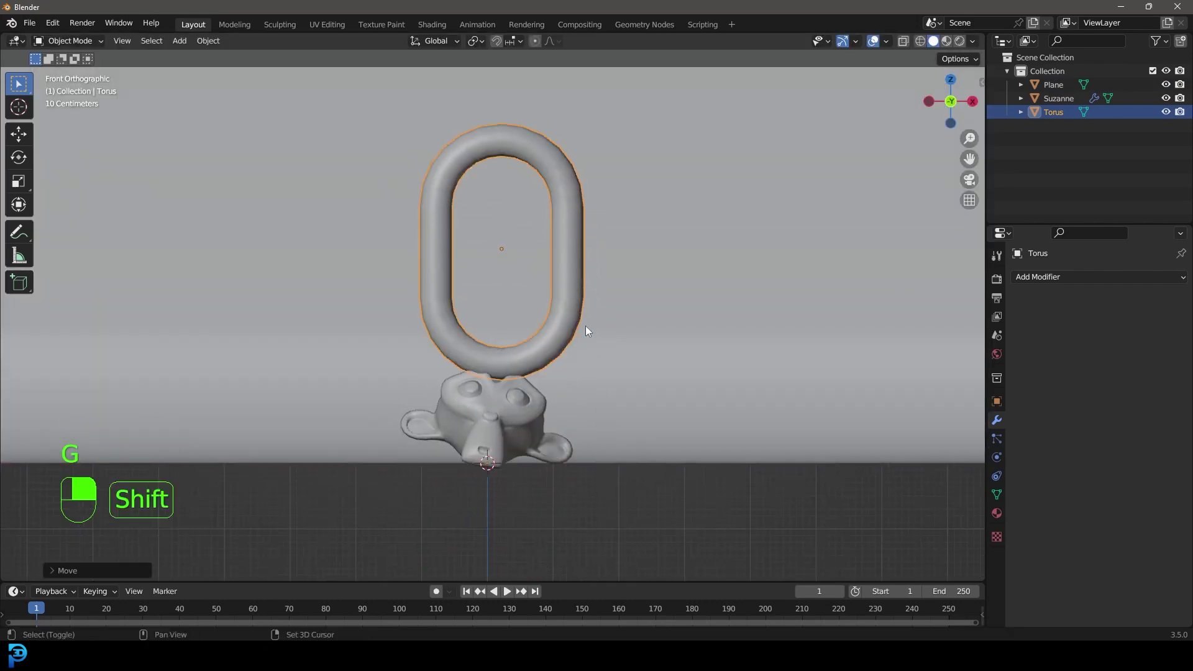
scroll(687, 393, up, 2)
key(s)
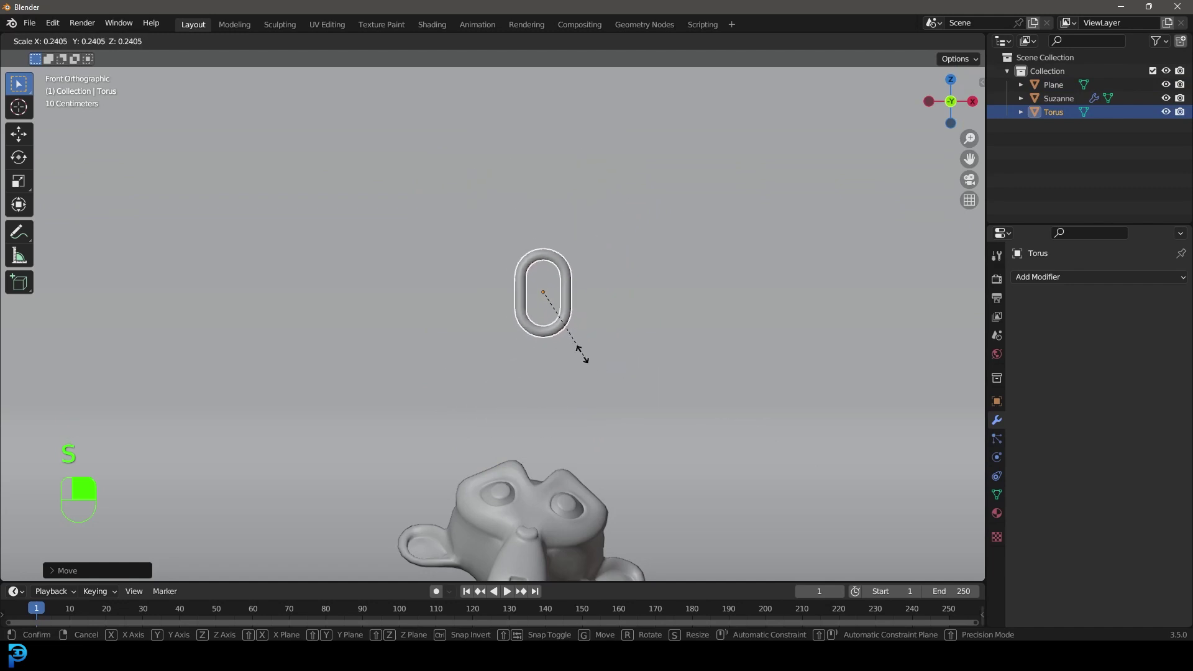
click(565, 333)
Apply the torus's scale and check it from the right side view.
scroll(564, 333, down, 4)
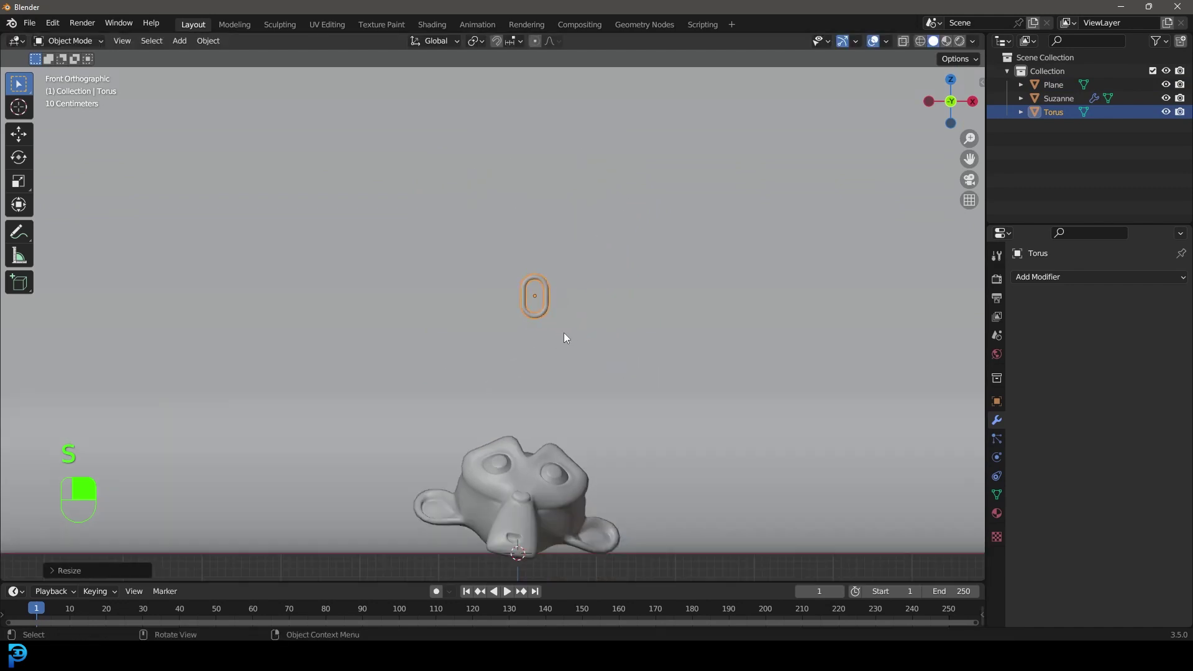
key(ctrl+a)
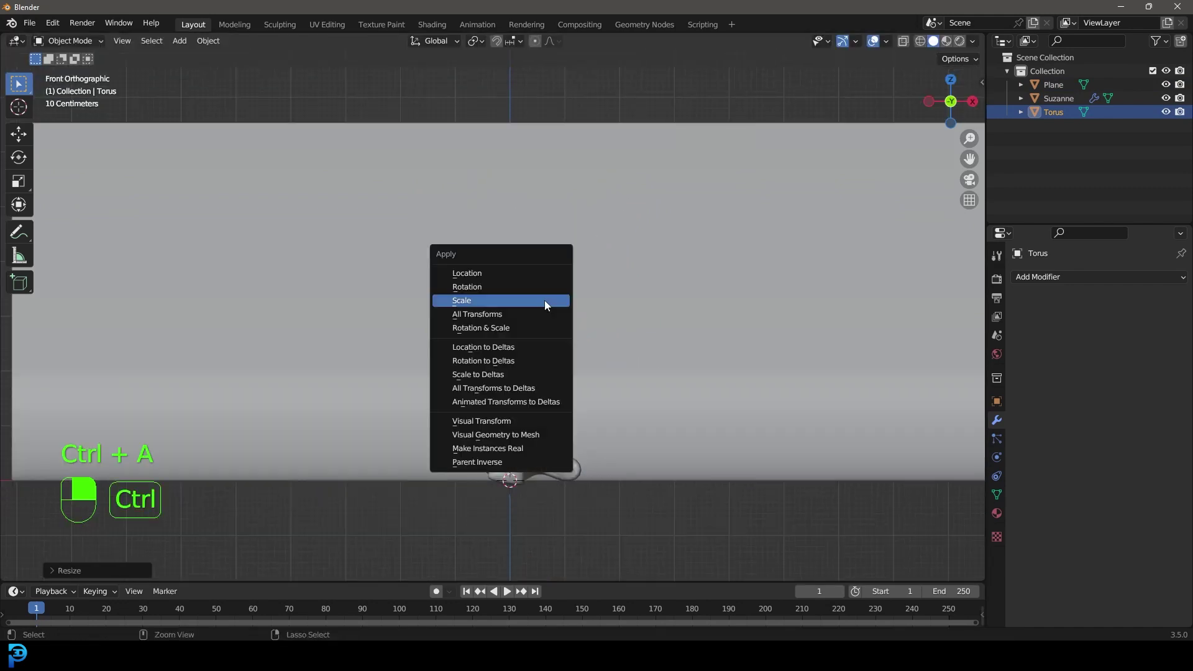
click(463, 301)
scroll(565, 316, down, 2)
key(KP_3)
scroll(587, 316, up, 4)
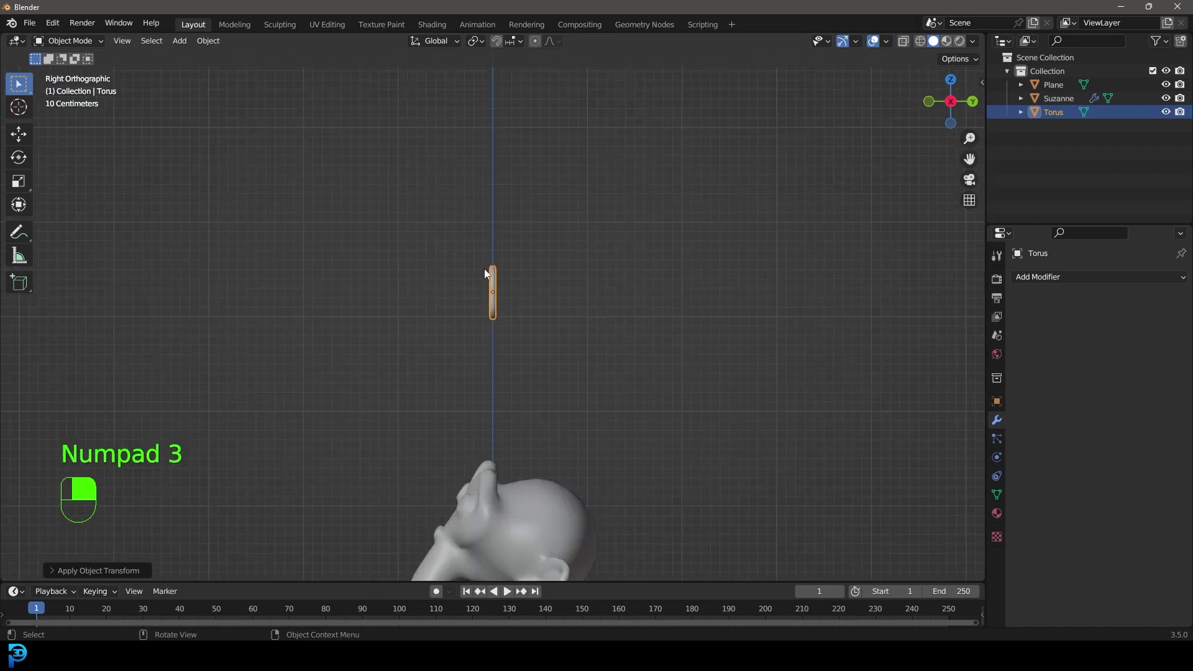
scroll(497, 267, up, 5)
shift+scroll(522, 323, up, 3)
Duplicate the torus link straight up along Z and rotate the copy 90° about Z.
key(shift+d)
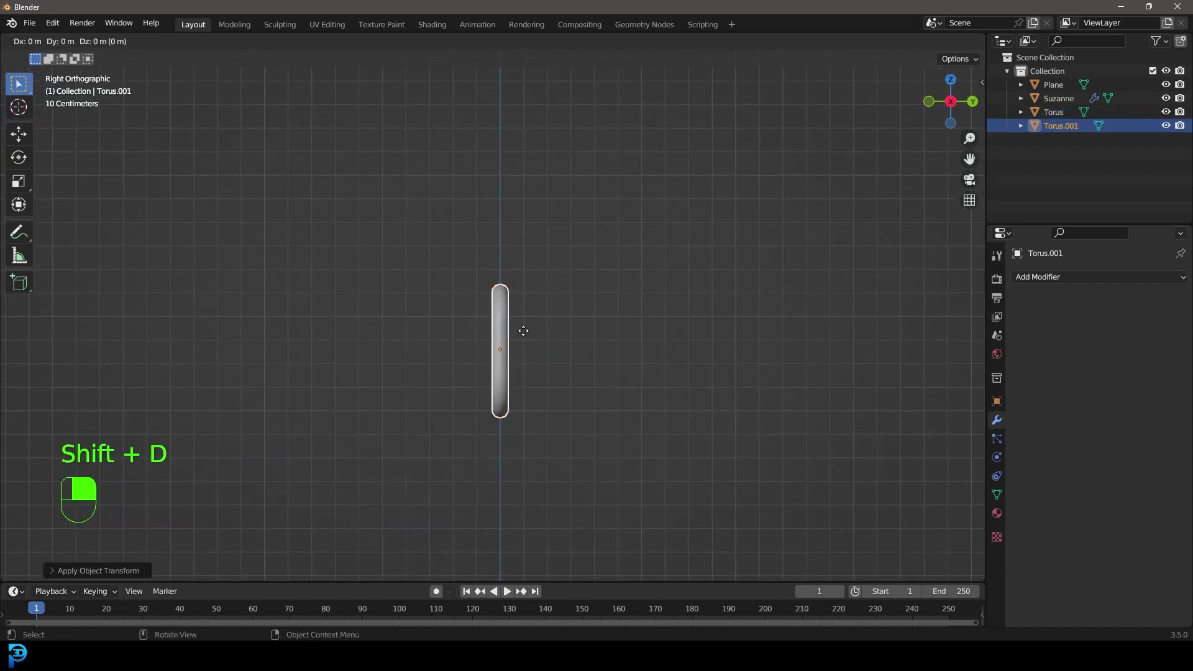
key(z)
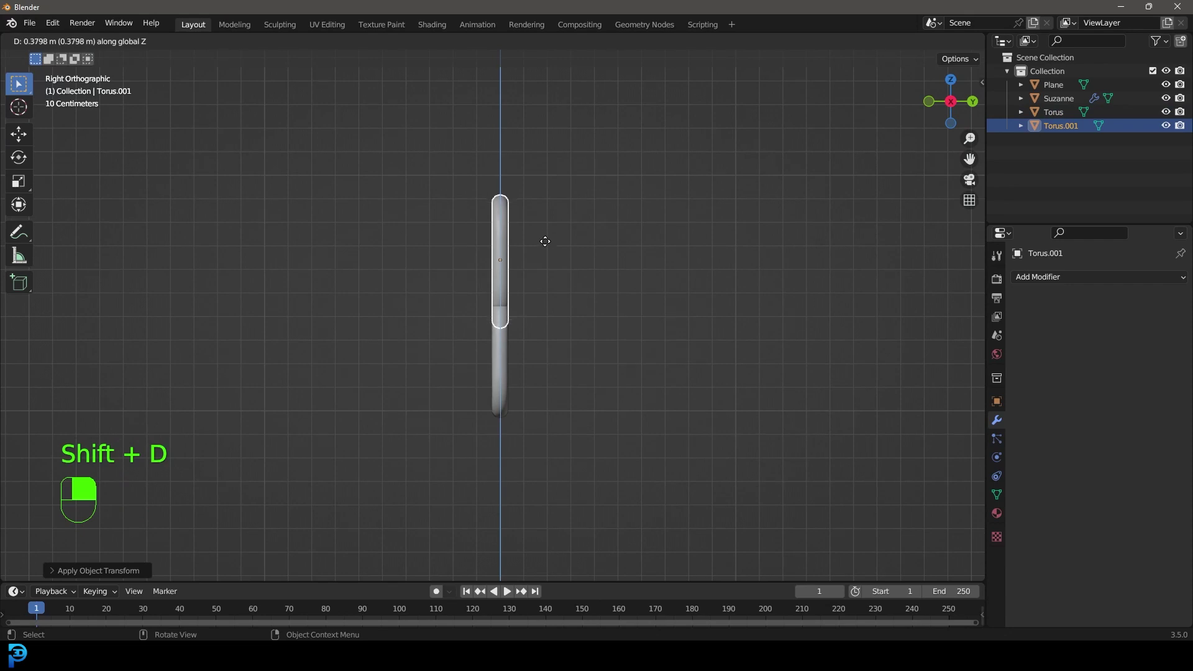
click(545, 241)
middle_drag(545, 241, 686, 336)
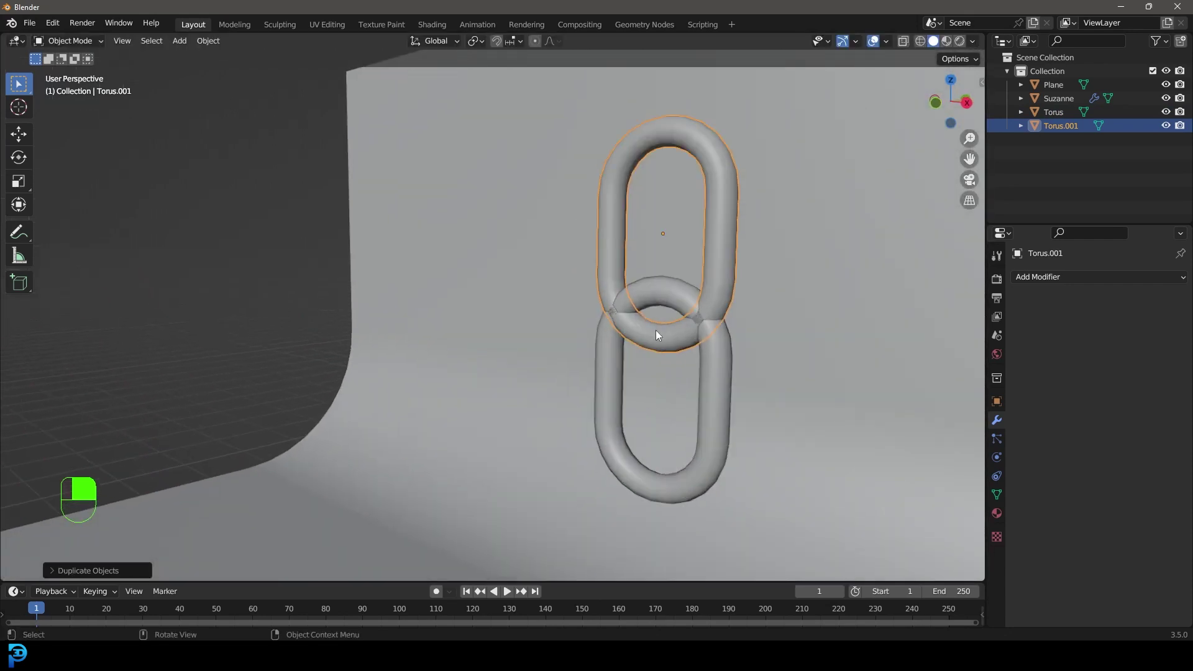
key(r)
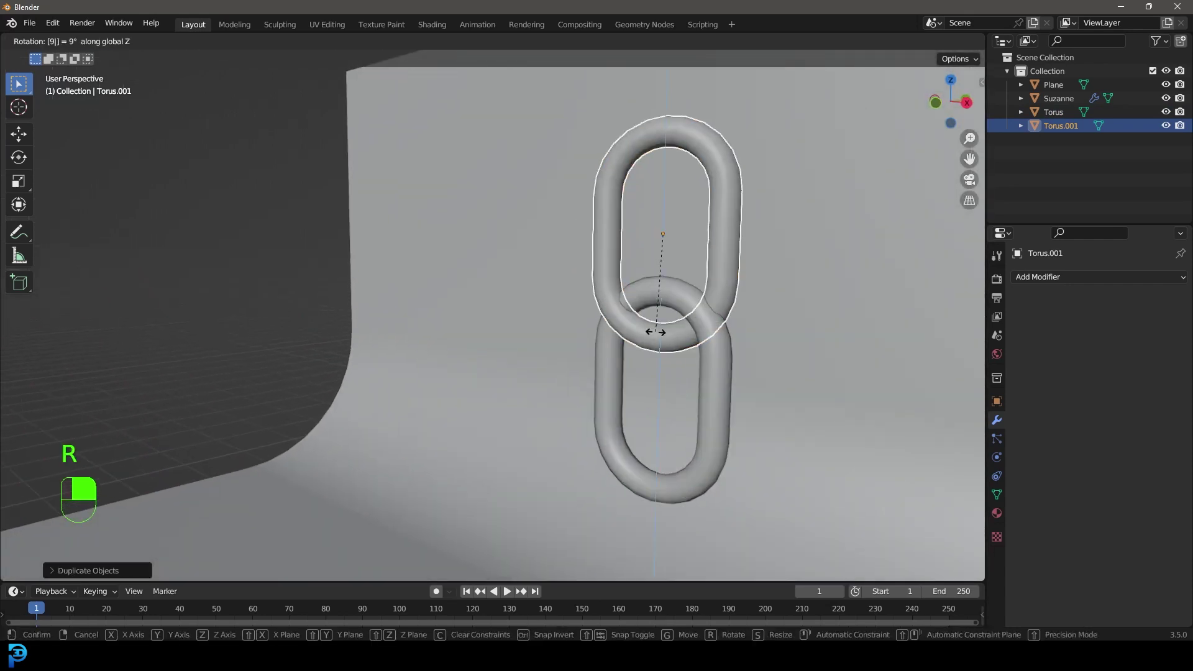
key(z)
key(9)
key(0)
key(Return)
scroll(655, 331, down, 2)
middle_drag(644, 322, 573, 329)
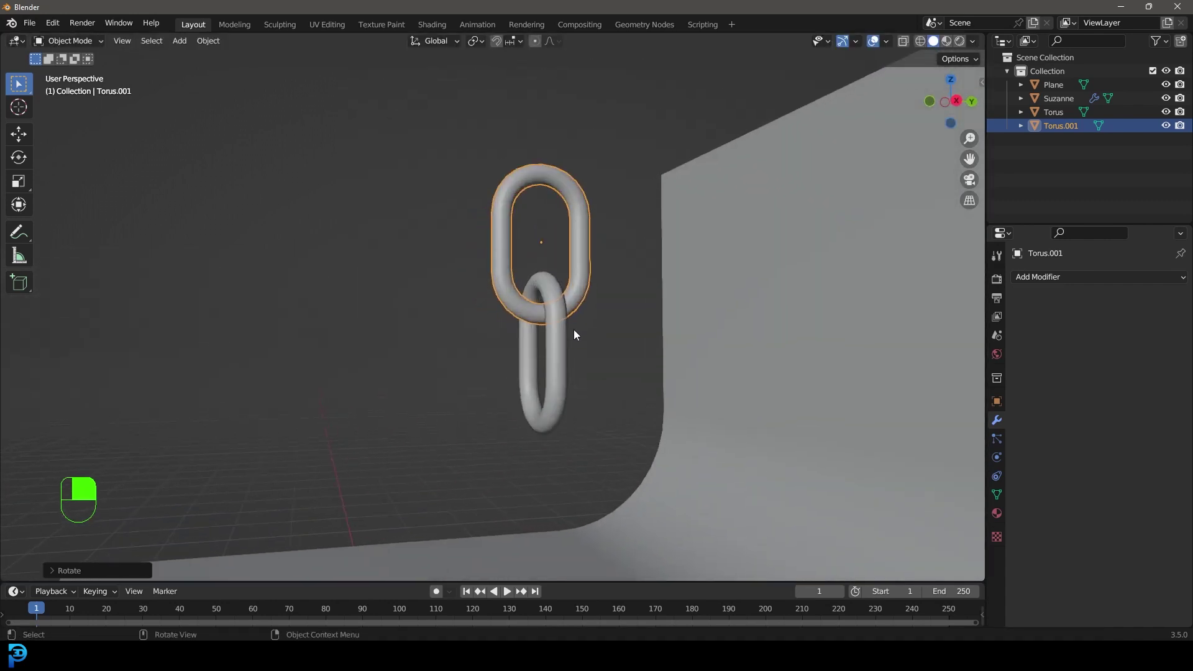
Select both interlocked links and duplicate the pair onto the top of the chain.
shift+click(546, 277)
scroll(545, 286, down, 2)
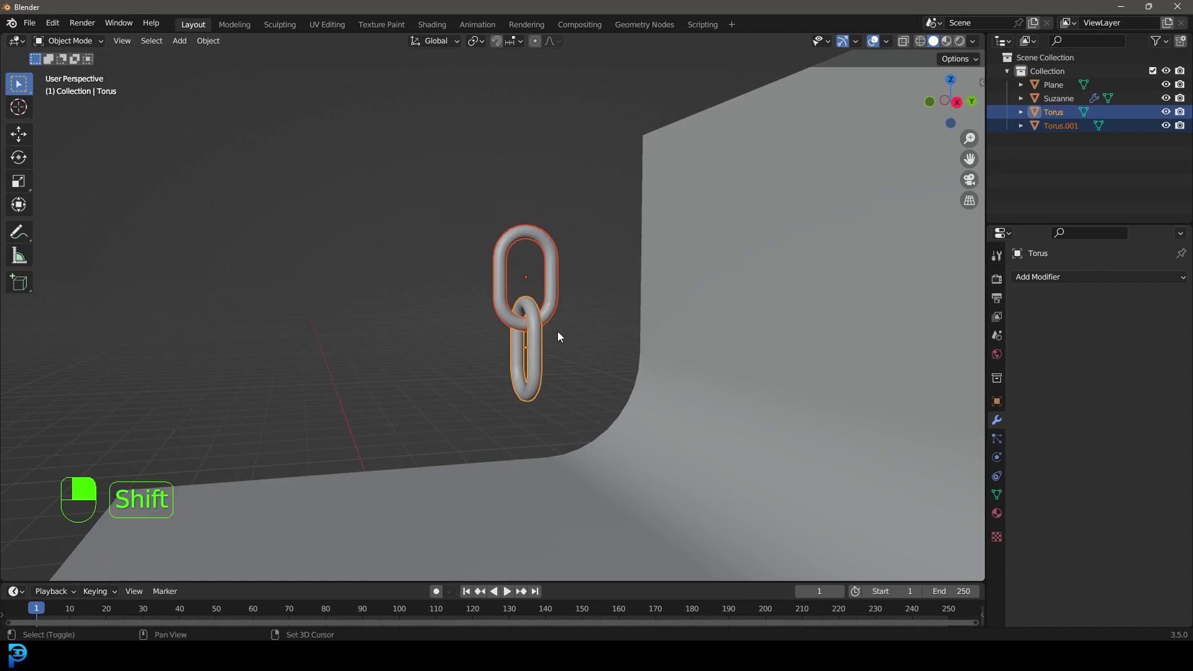
key(shift+d)
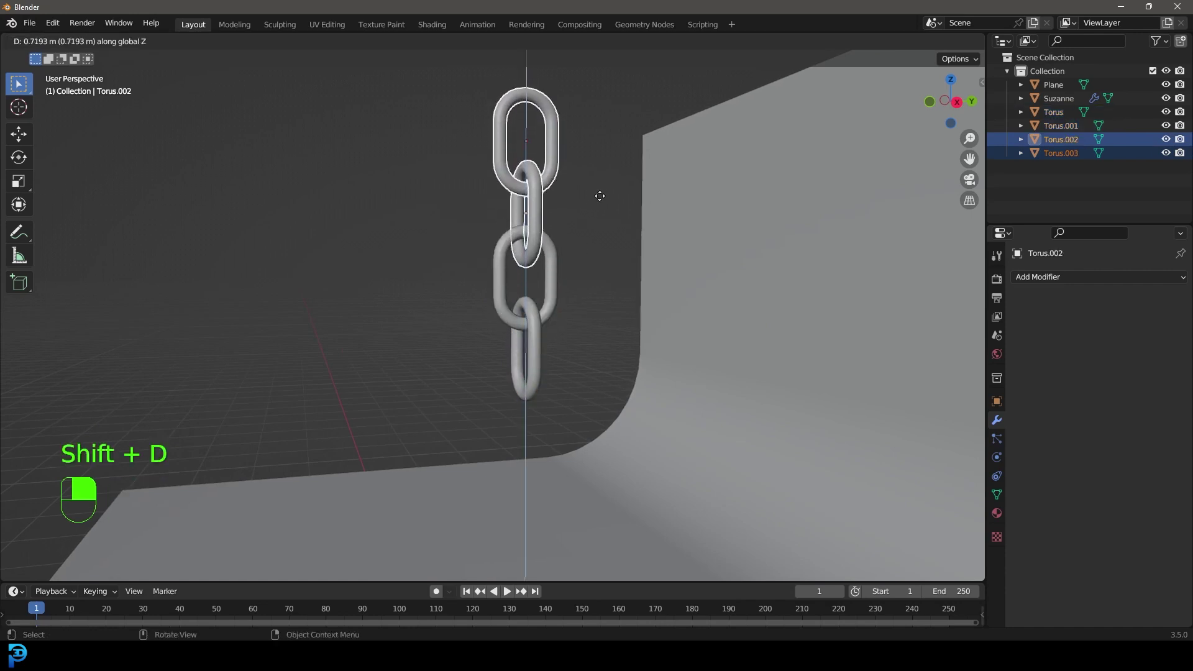
click(596, 194)
mouse_move(557, 216)
middle_down()
mouse_move(623, 231)
mouse_move(571, 235)
middle_up()
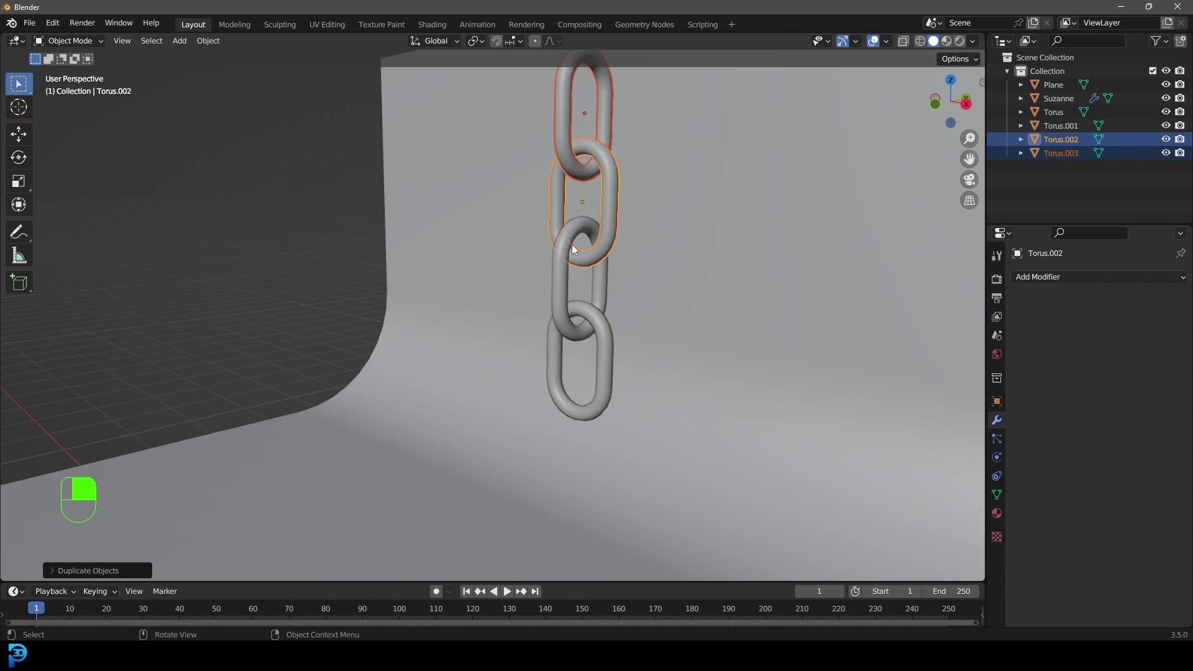
shift+middle_drag(652, 207, 586, 305)
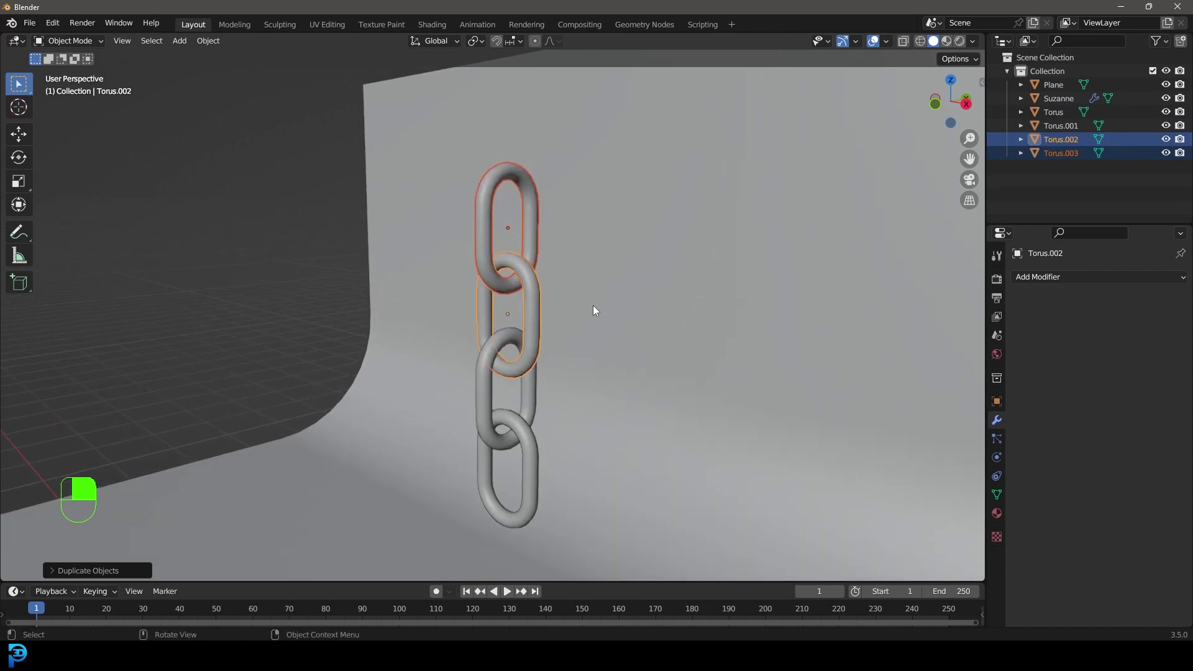
Repeat the duplication three times to extend the chain up to Torus.018, then box-select it.
key(shift+r)
key(shift+r)
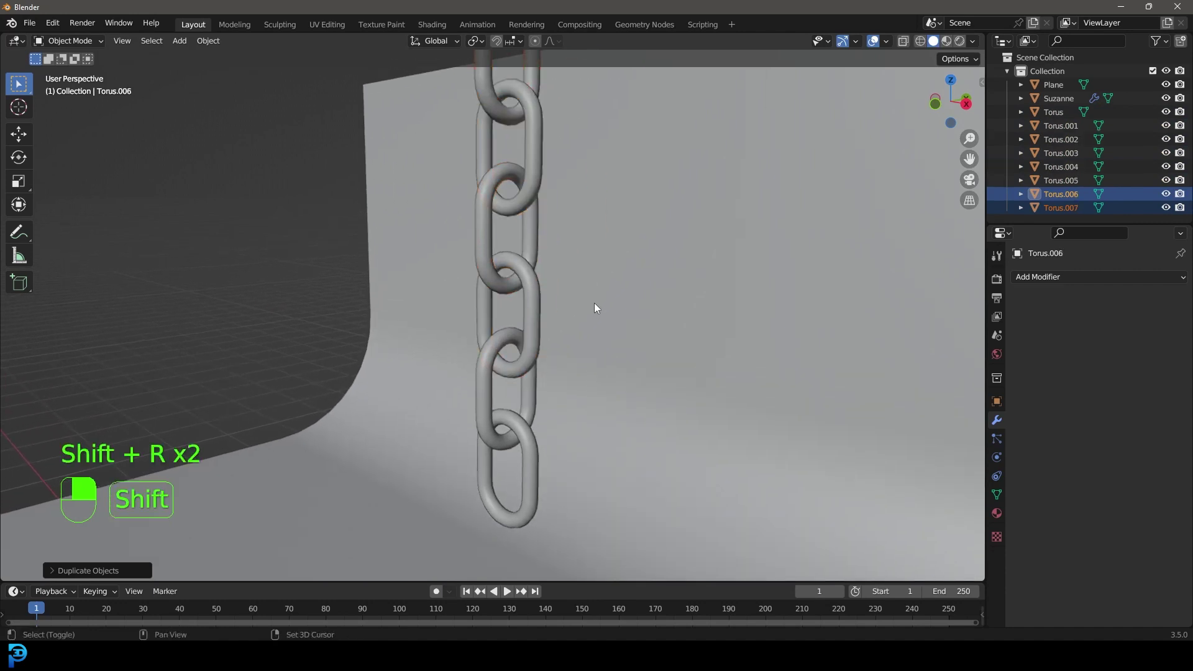
scroll(594, 305, down, 5)
key(shift+r)
key(shift+r)
key(shift+r)
key(shift+r)
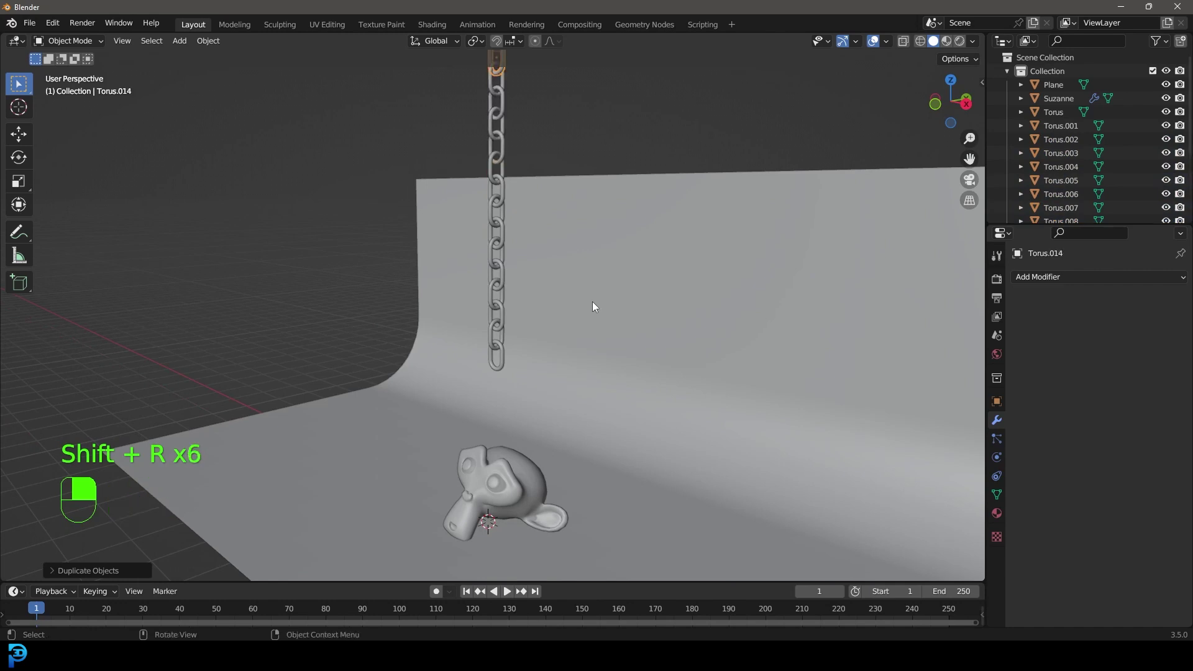
scroll(592, 301, down, 3)
middle_drag(592, 301, 494, 316)
key(shift+r)
key(shift+r)
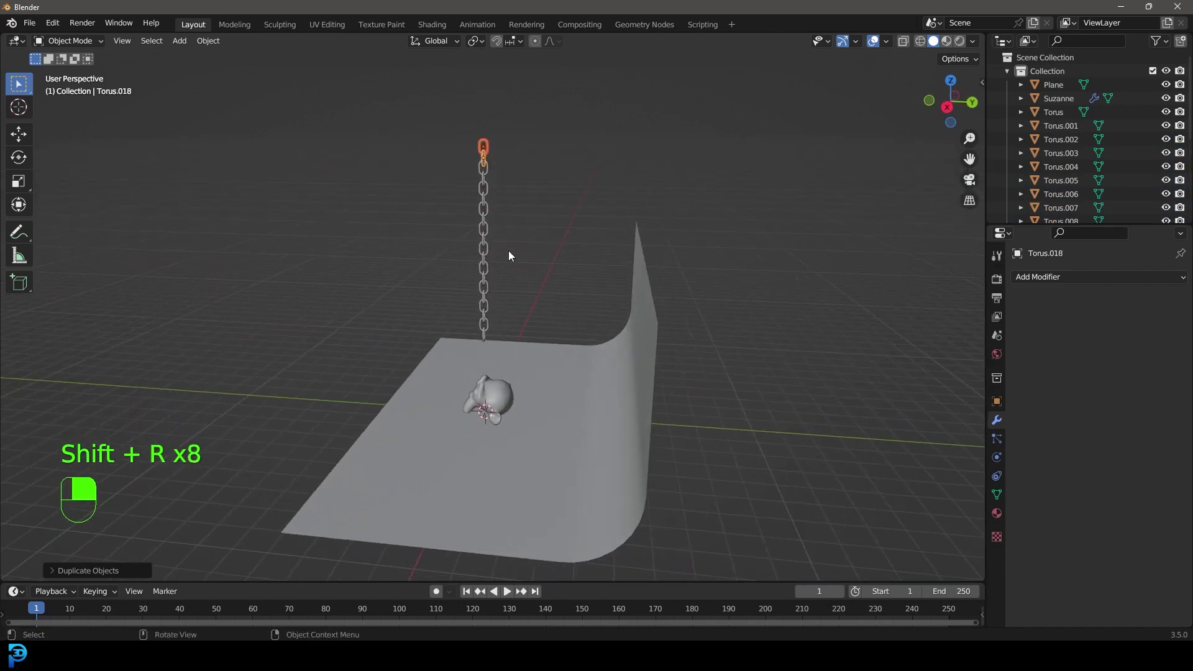
middle_drag(510, 255, 550, 238)
drag(453, 345, 502, 118)
Select all chain links with the top link active and add Rigid Body physics.
shift+middle_drag(502, 118, 530, 236)
scroll(491, 255, up, 5)
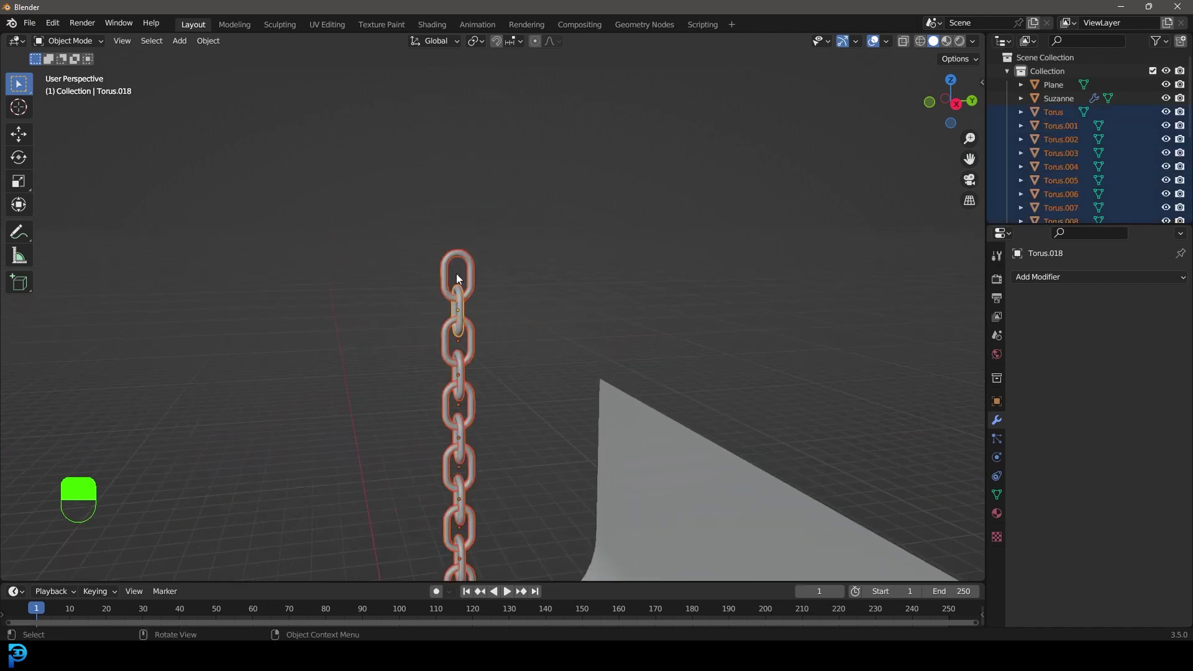
shift+middle_drag(456, 274, 483, 207)
shift+click(458, 220)
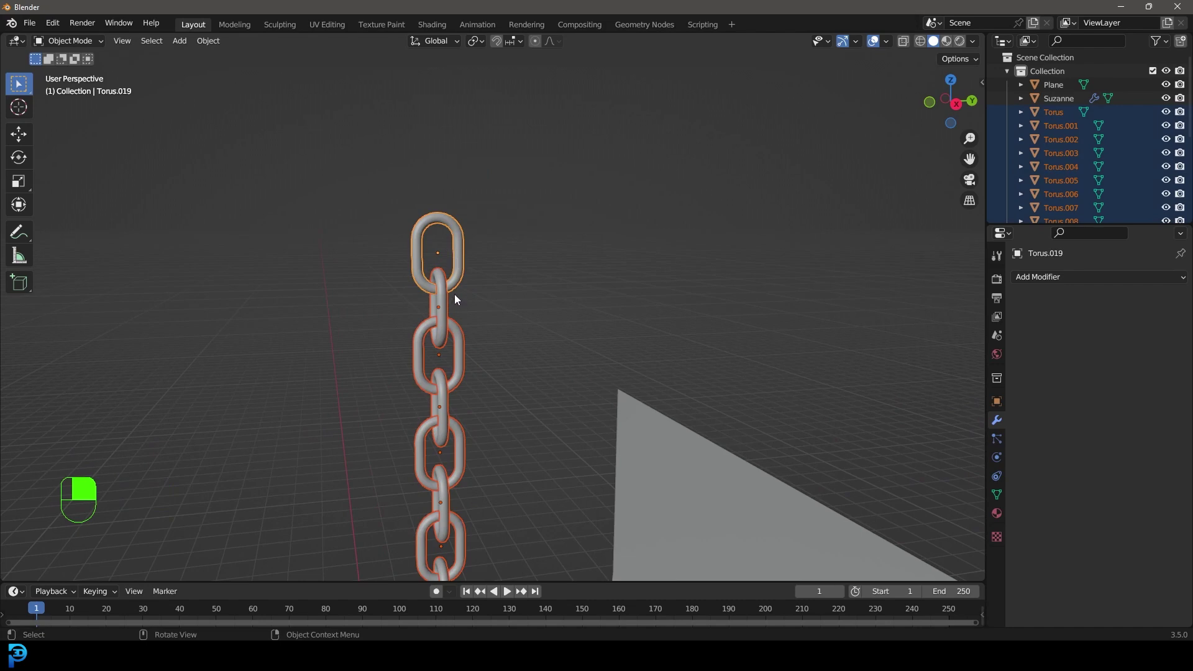
click(996, 460)
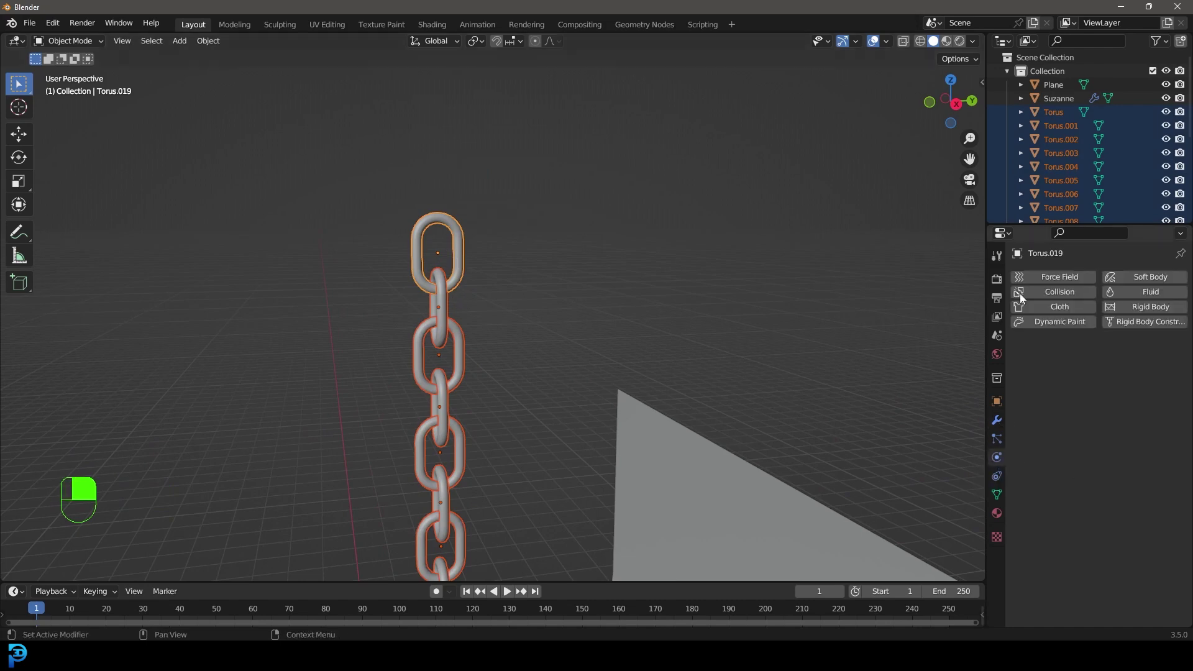
click(1144, 306)
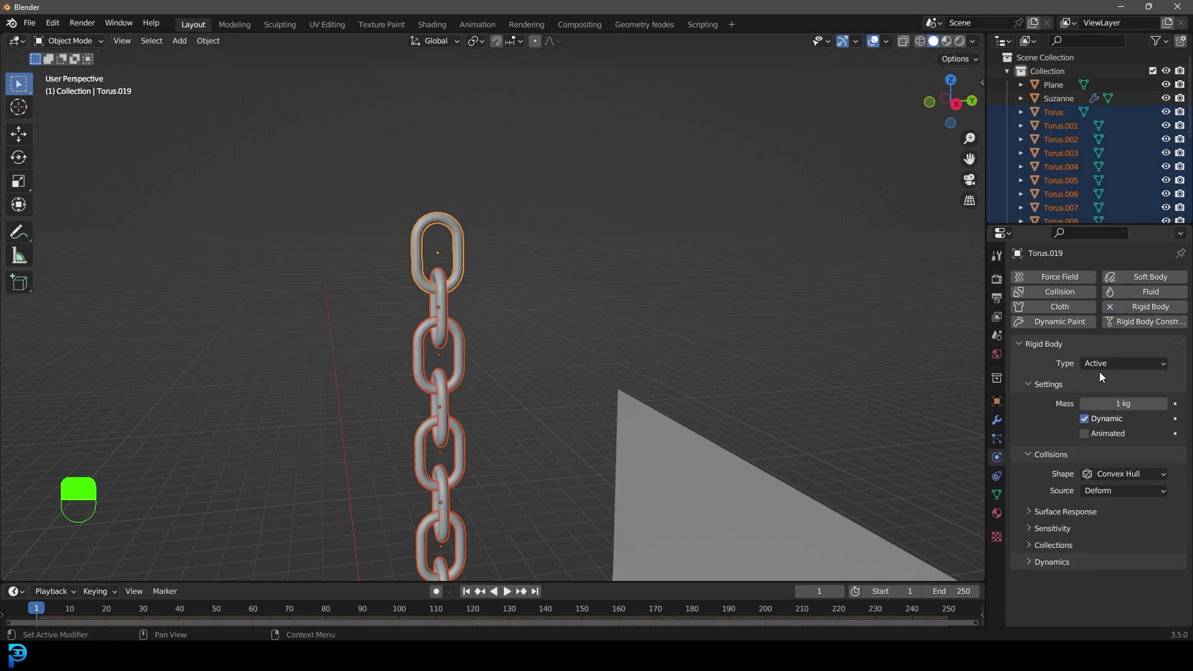
Set the rigid body mass to 0.2 kg and the collision shape to Mesh.
middle_drag(560, 215, 525, 234)
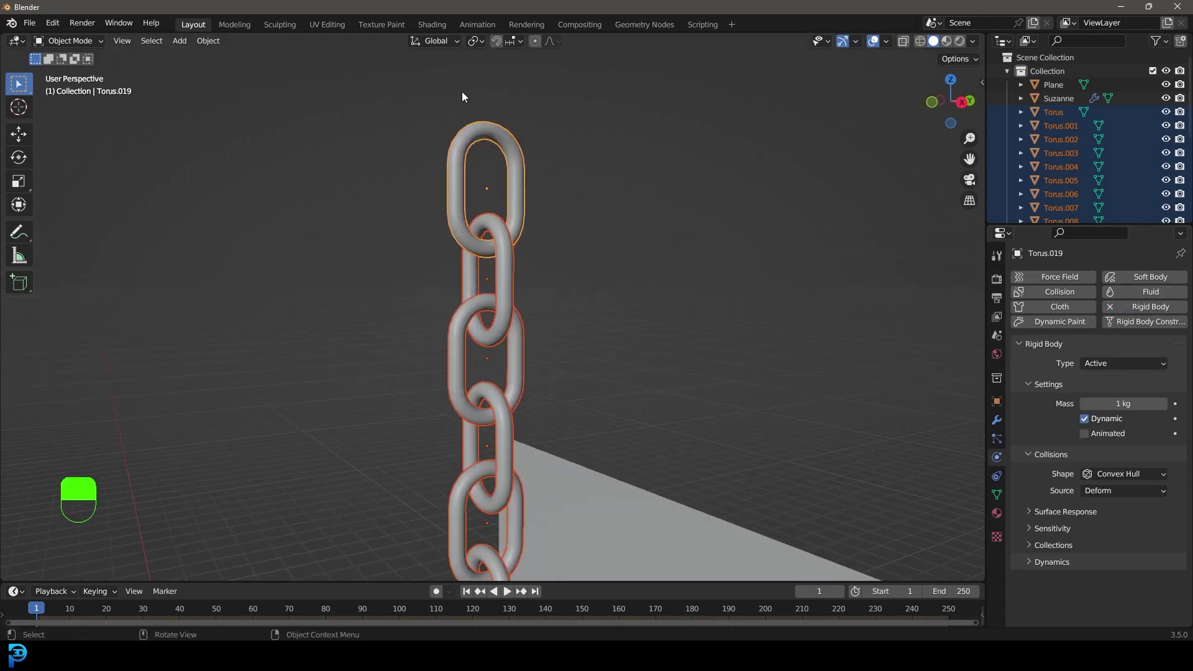
click(1105, 363)
click(1119, 404)
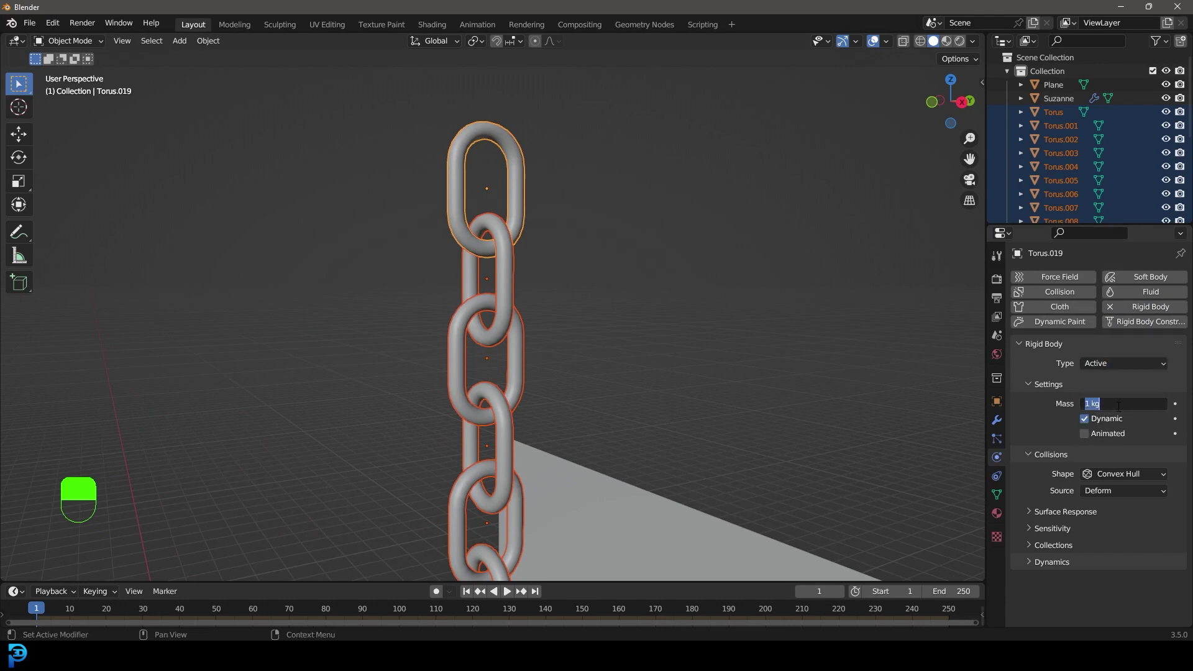
key(Return)
click(1125, 476)
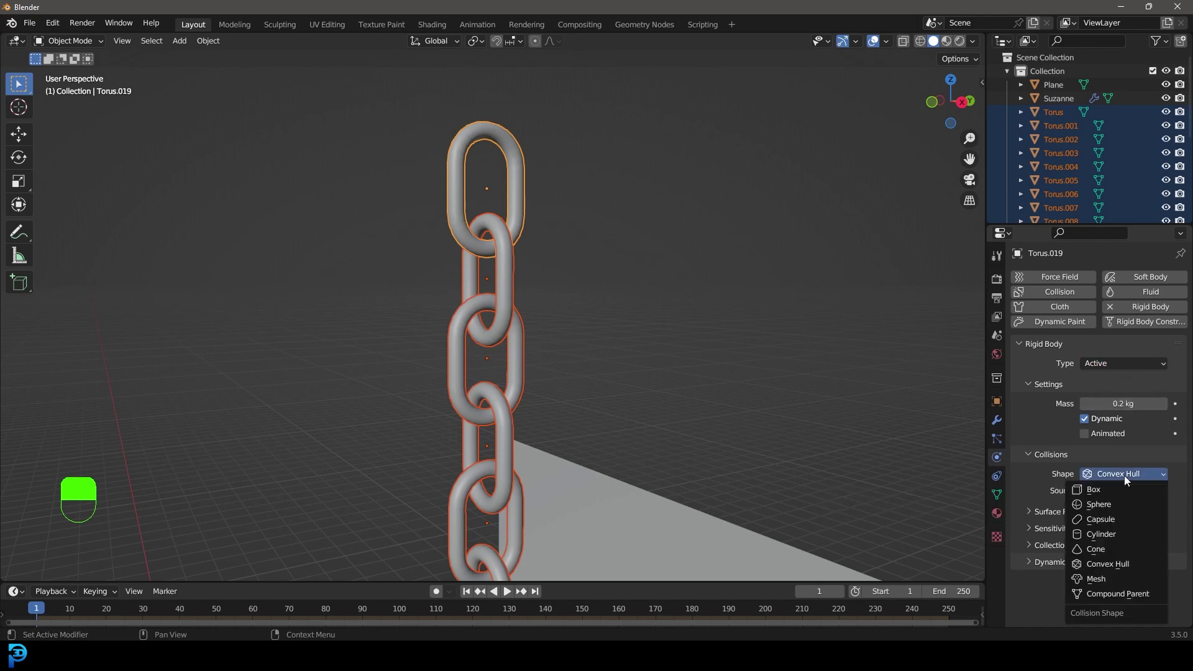
click(1101, 578)
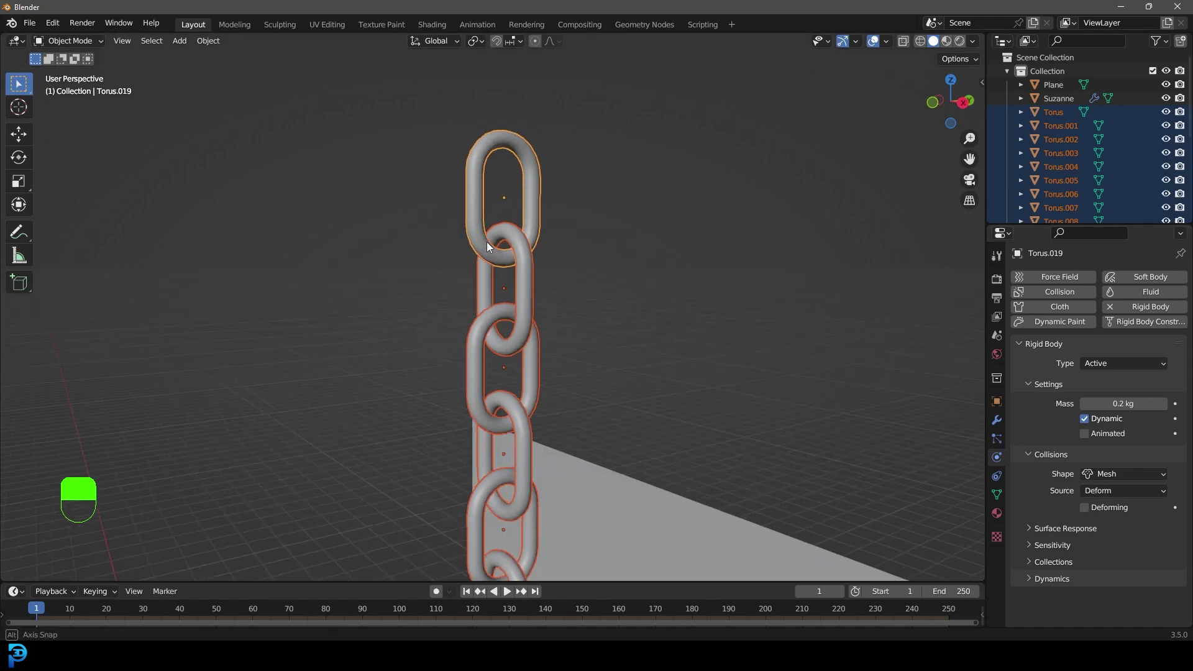
Lower Torus.019's rigid body collision margin from 0.04 m to 0.02 m.
scroll(524, 199, up, 3)
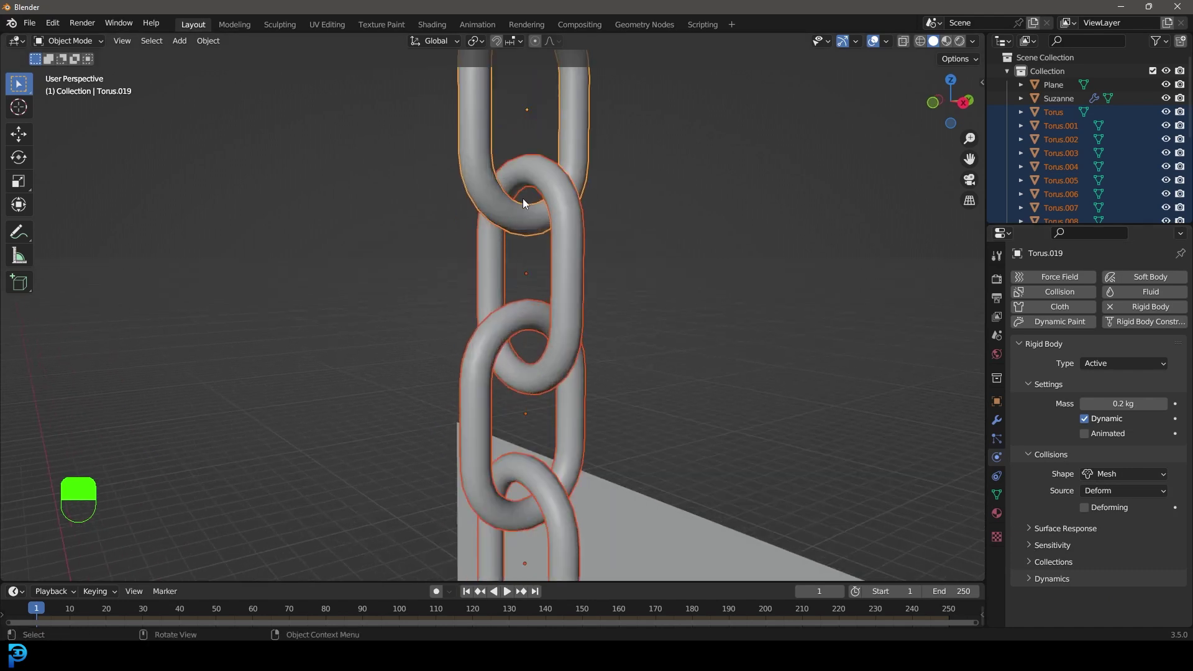
click(1042, 546)
middle_drag(497, 206, 564, 222)
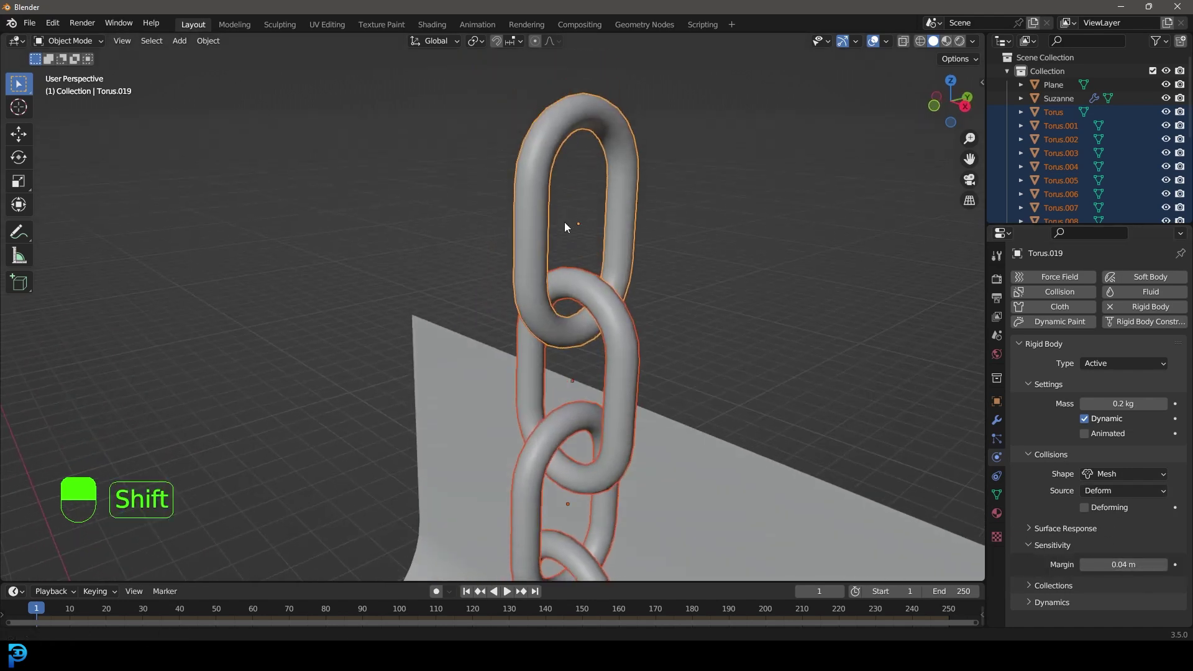
scroll(633, 290, up, 3)
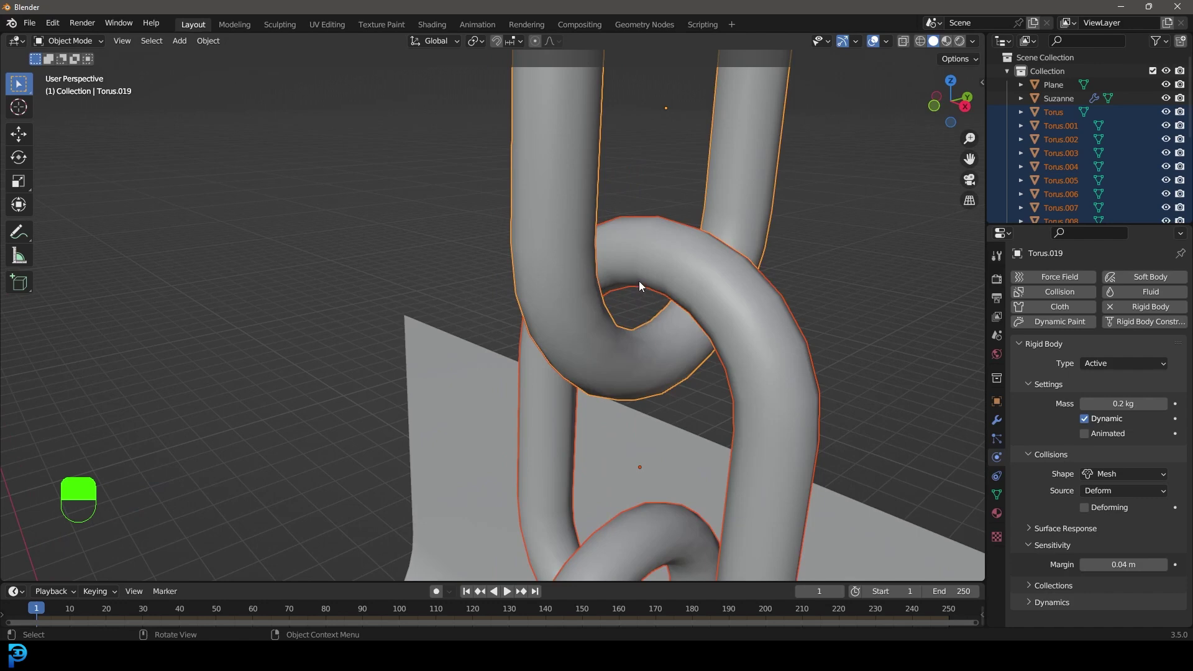
middle_drag(659, 339, 677, 334)
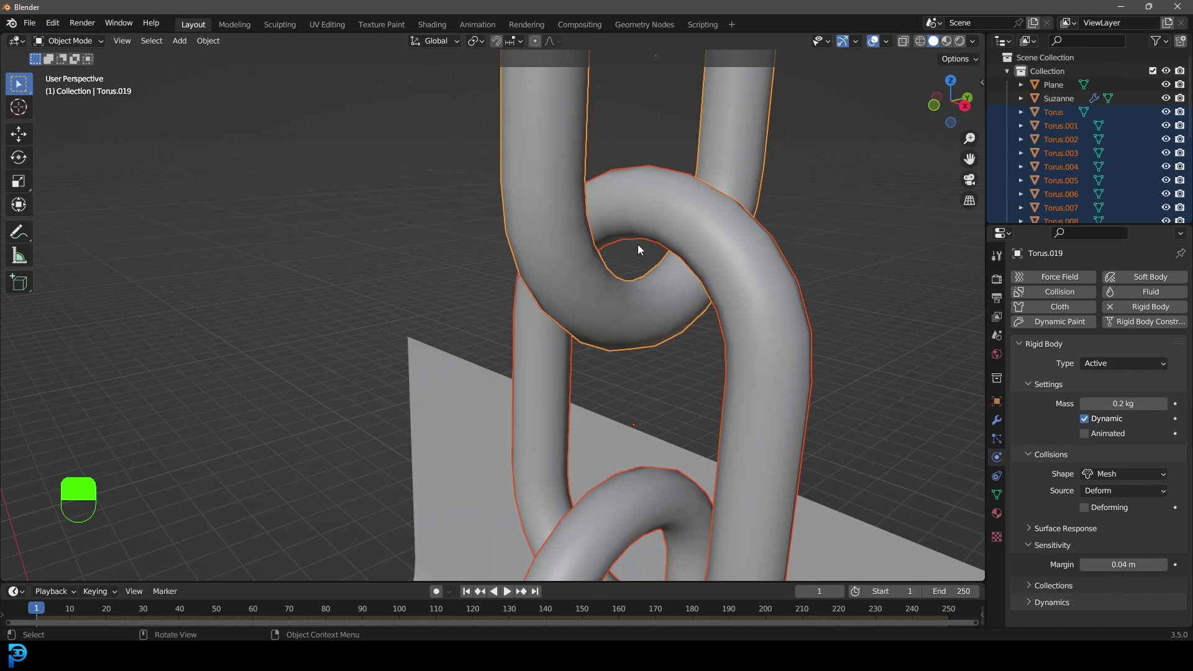
click(1124, 564)
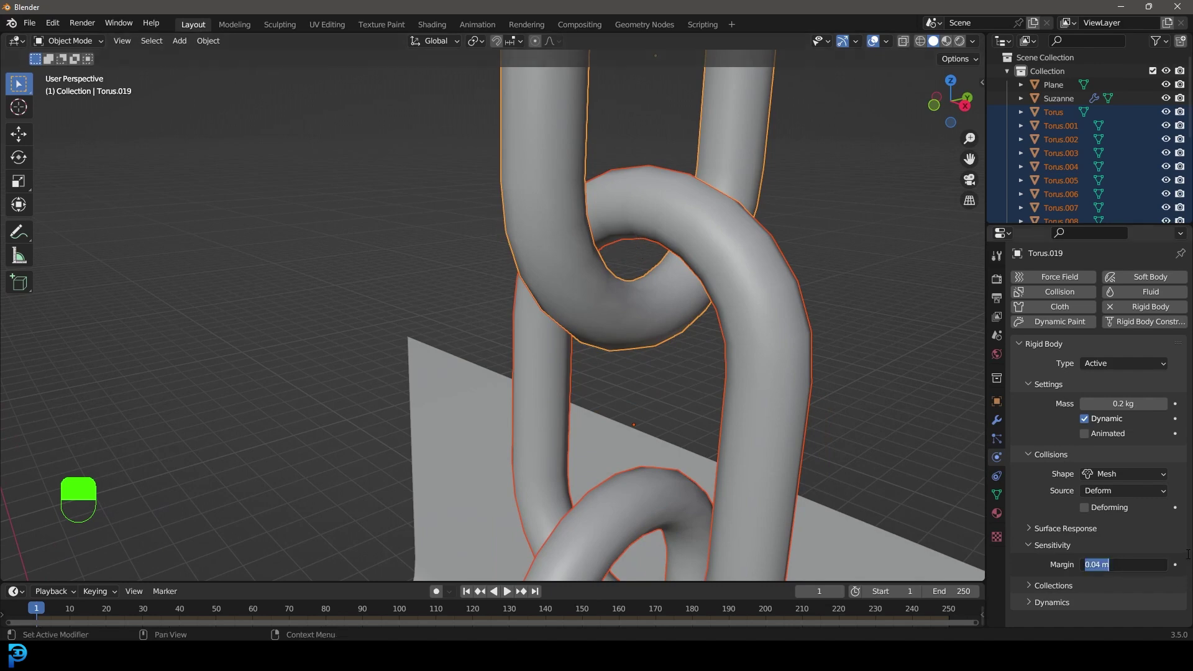
text(0.02)
key(Return)
scroll(647, 222, down, 6)
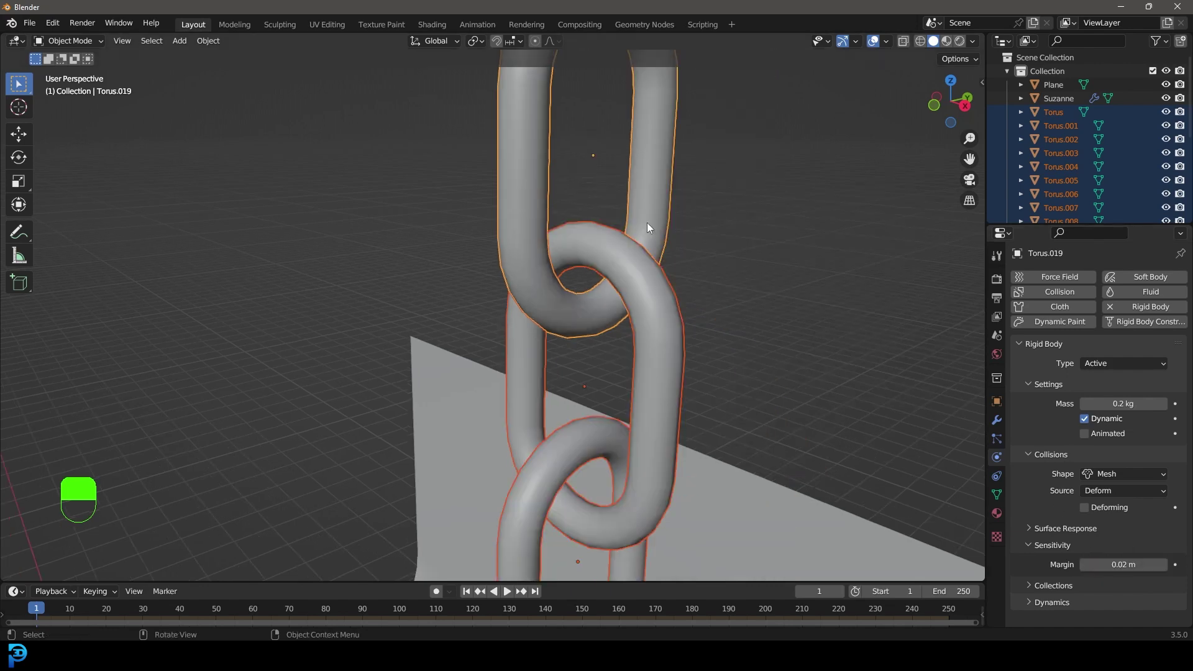
scroll(609, 307, down, 5)
middle_drag(610, 311, 565, 300)
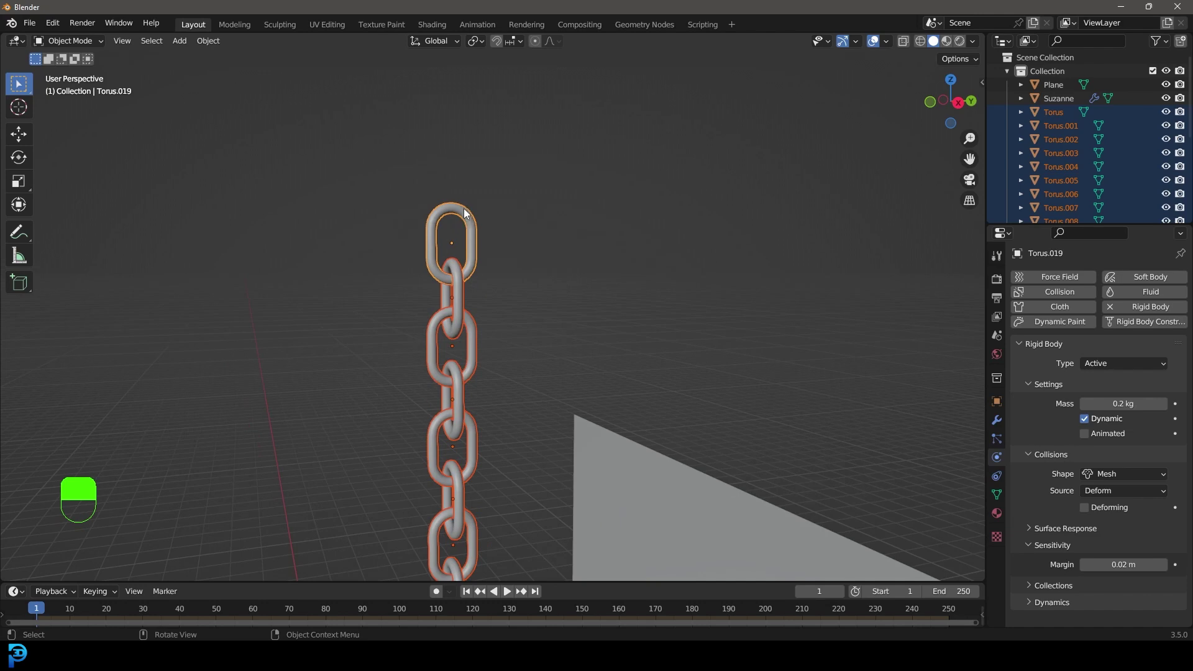
scroll(465, 213, up, 2)
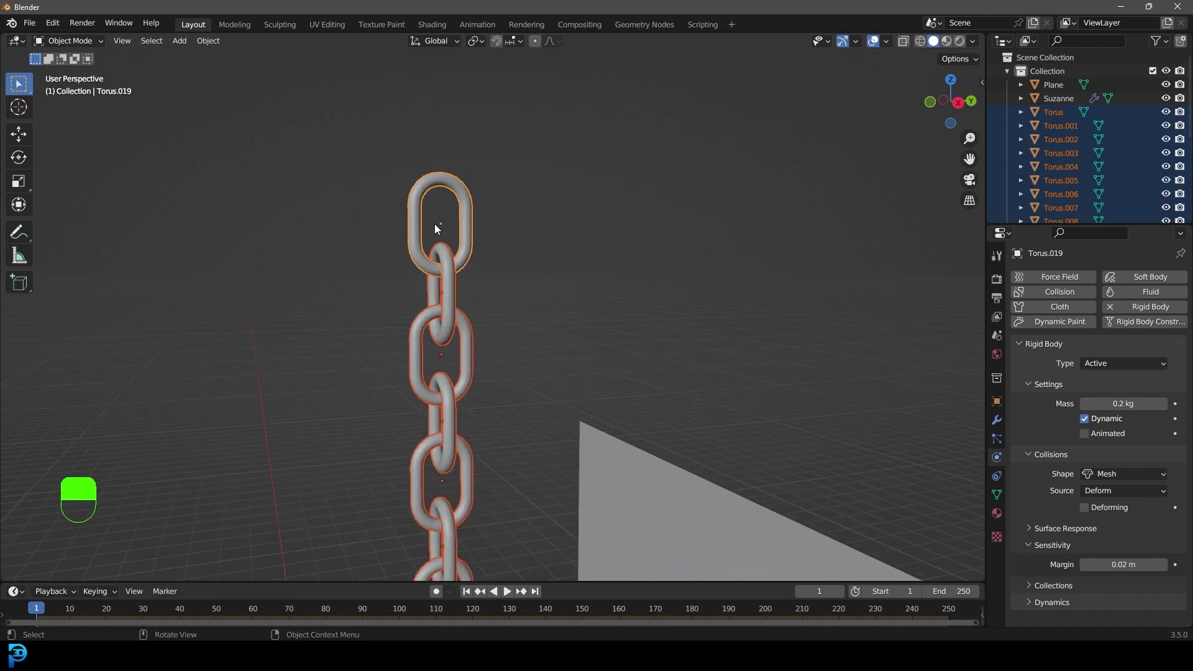
scroll(491, 482, down, 5)
scroll(487, 482, up, 6)
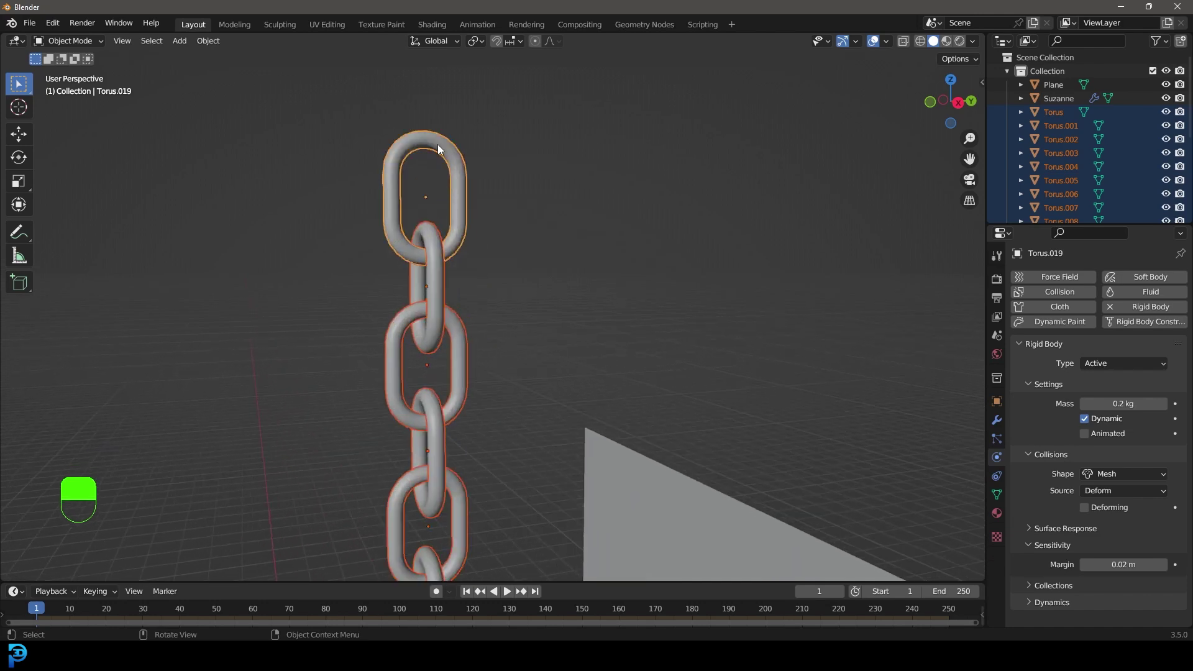
middle_drag(438, 144, 446, 152)
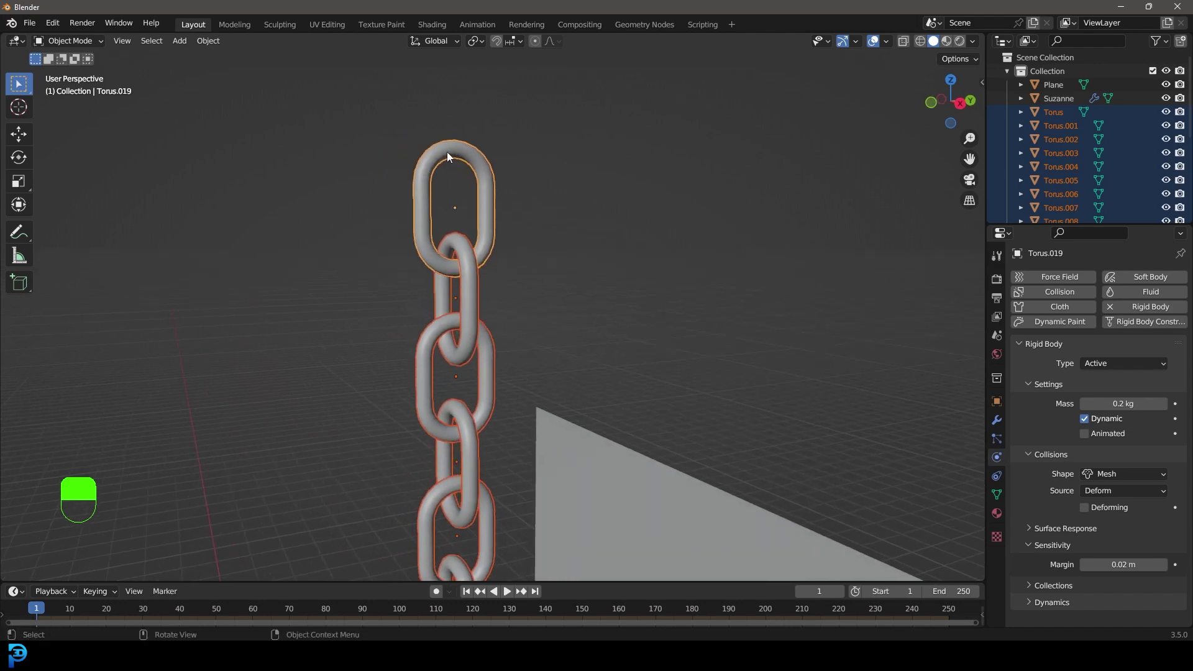
Run Copy from Active to give all links Torus.019's rigid body settings, then check one link.
key(F3)
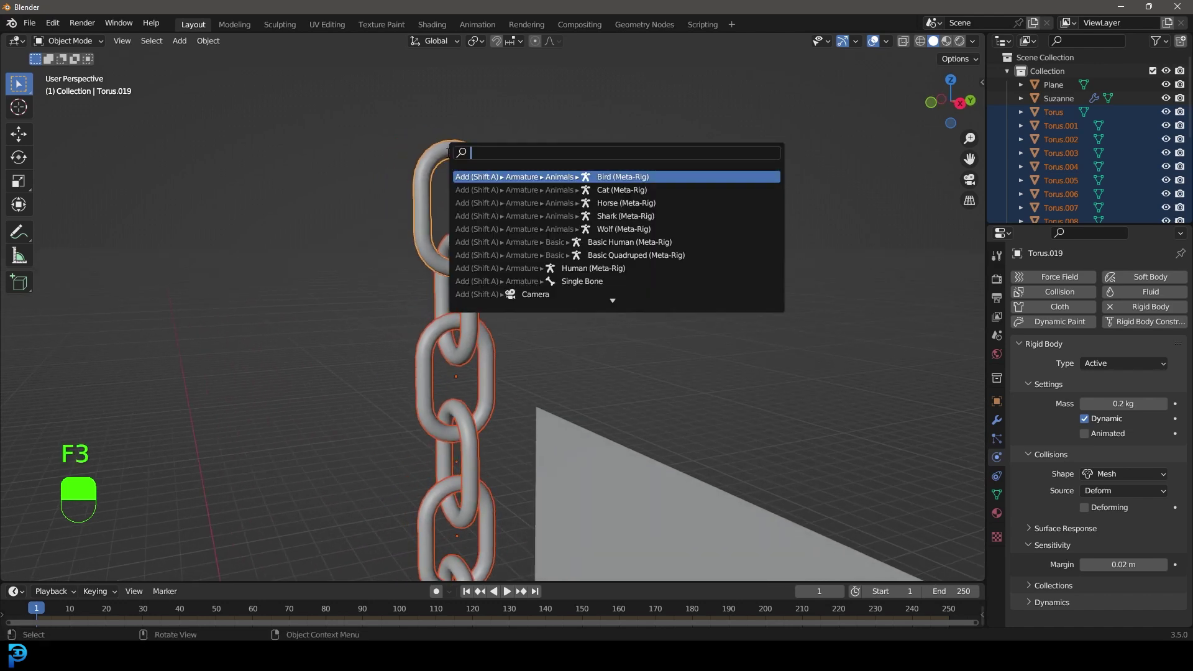
text(copy from)
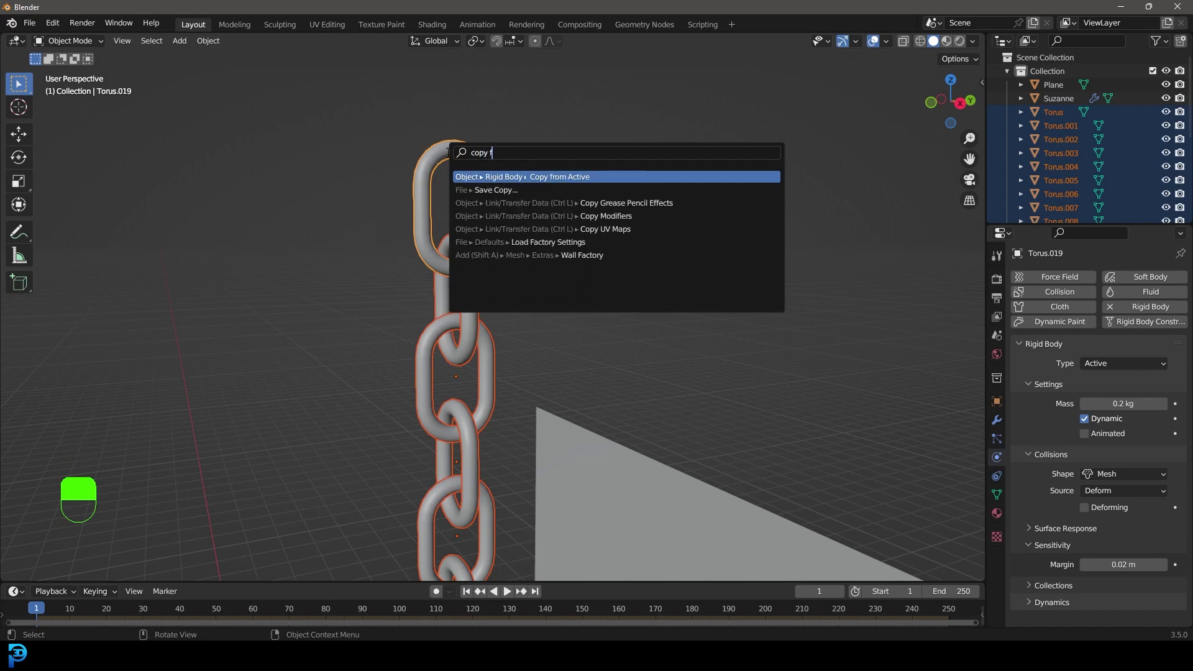
click(543, 175)
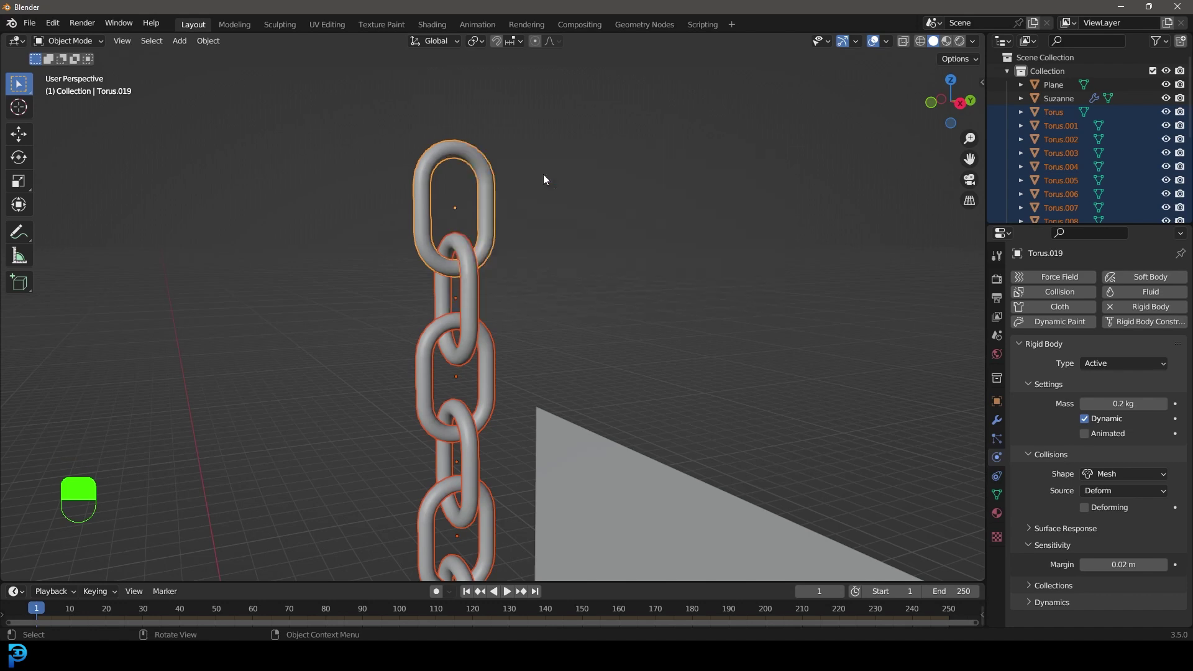
scroll(498, 375, down, 4)
scroll(494, 236, up, 4)
click(475, 143)
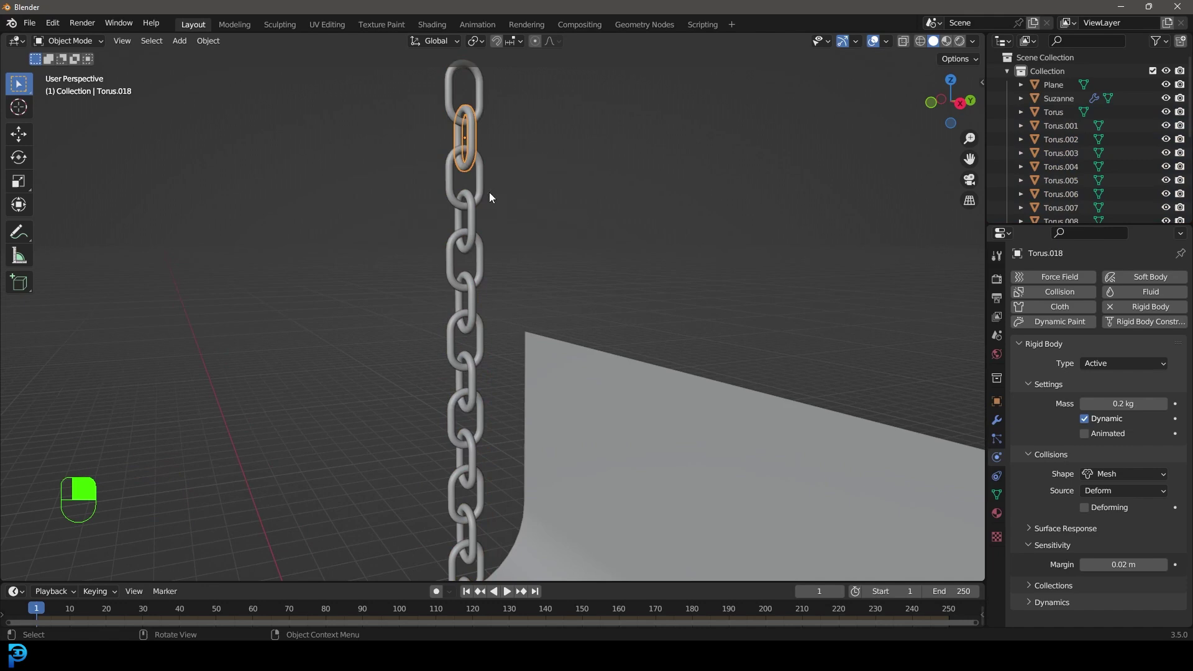
scroll(687, 384, down, 3)
middle_drag(688, 384, 588, 330)
Enlarge the timeline, play the chain falling onto Suzanne, and rewind to frame 1.
drag(242, 582, 241, 461)
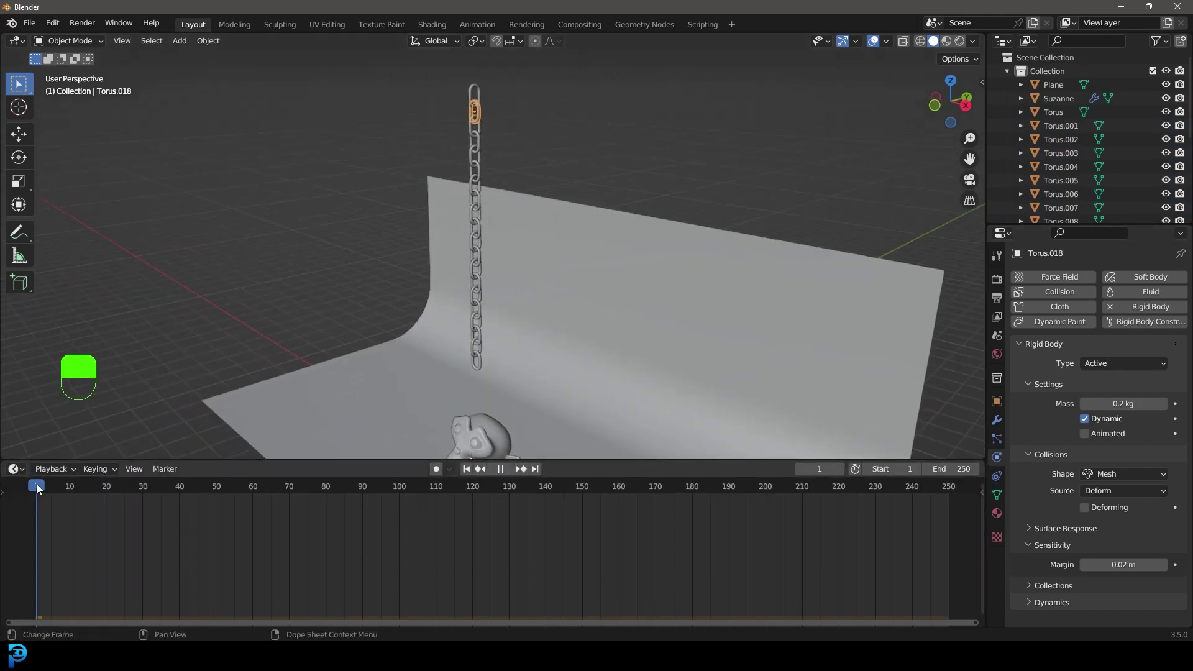
shift+middle_drag(446, 280, 578, 276)
key(space)
key(space)
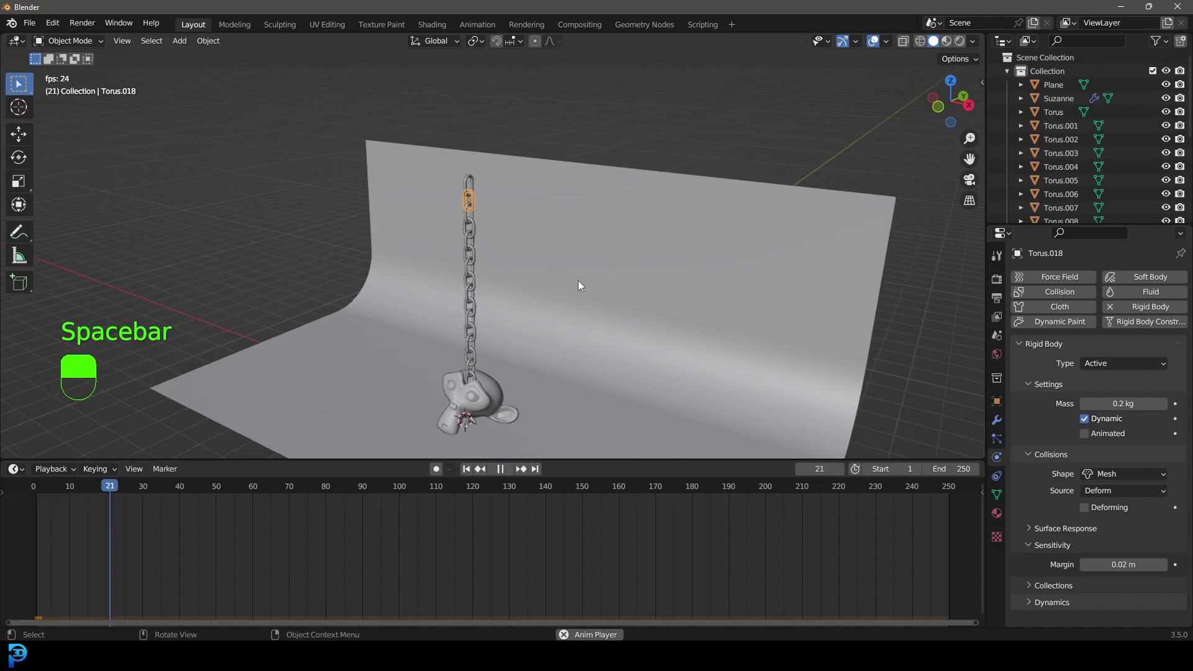
key(shift+Left)
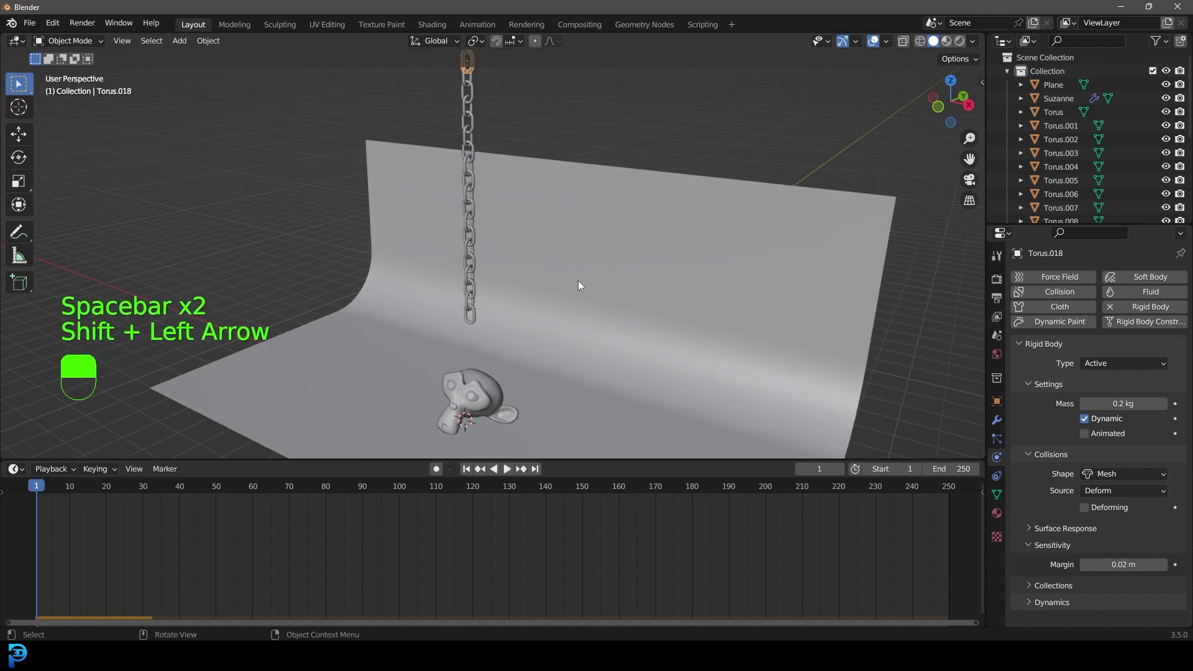
scroll(541, 274, down, 4)
shift+middle_drag(502, 266, 378, 202)
scroll(378, 203, up, 6)
scroll(398, 190, up, 5)
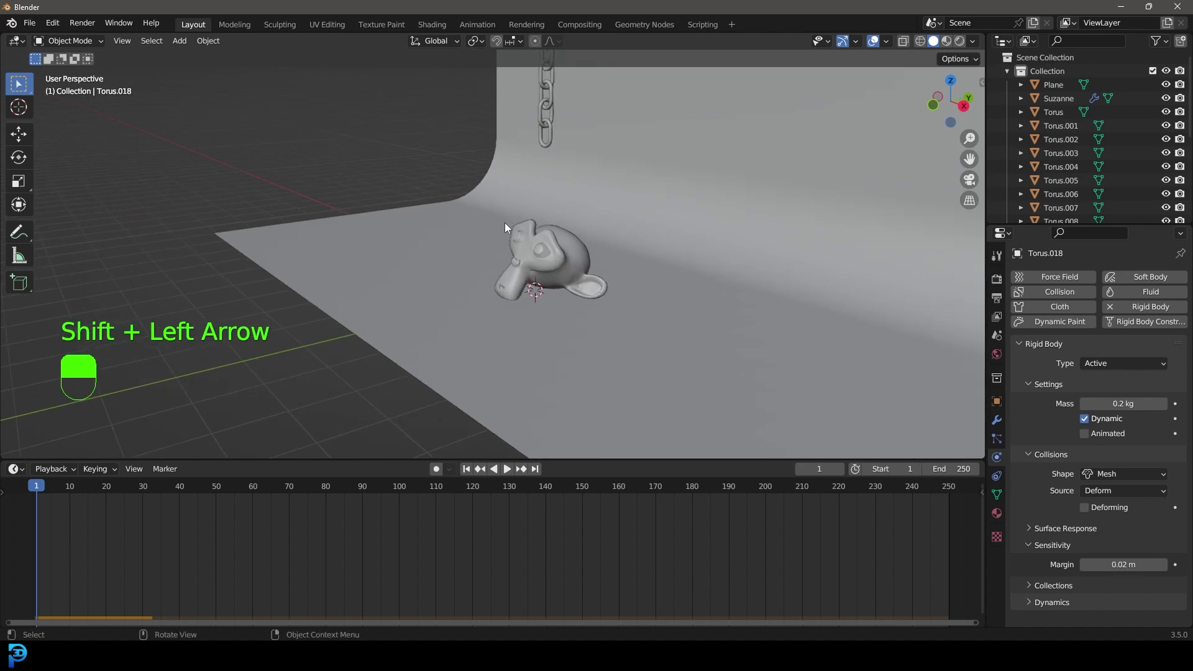
Give Suzanne a Passive rigid body with Mesh collision shape and 0.02 m margin.
click(584, 214)
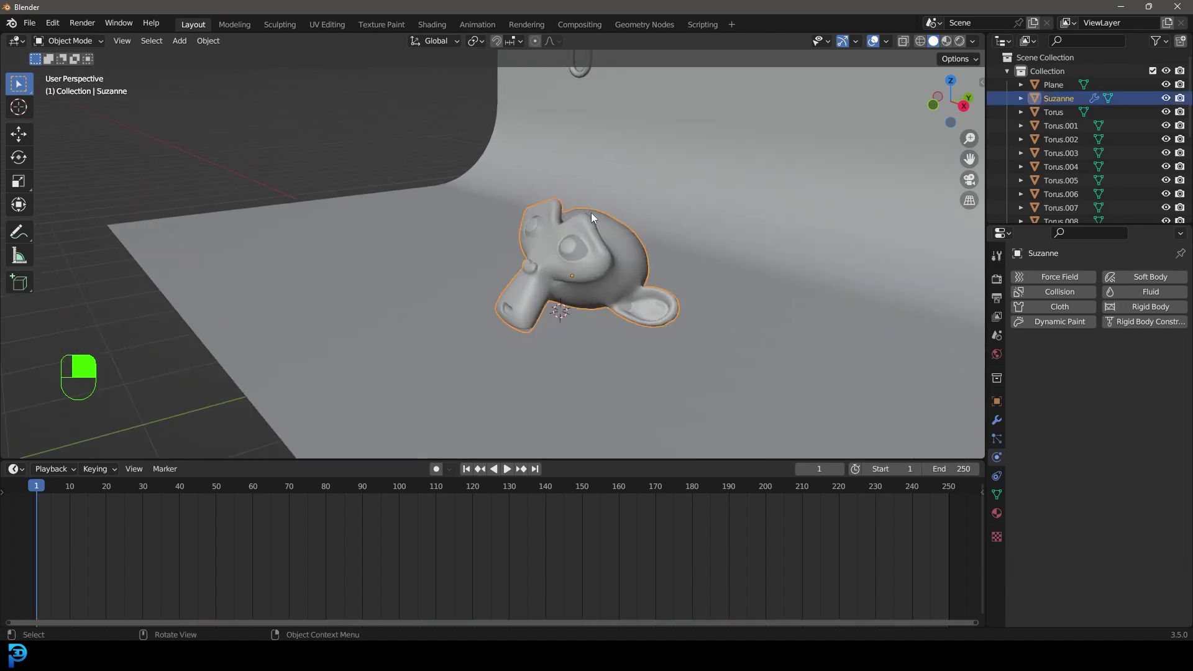
click(1127, 308)
click(1114, 363)
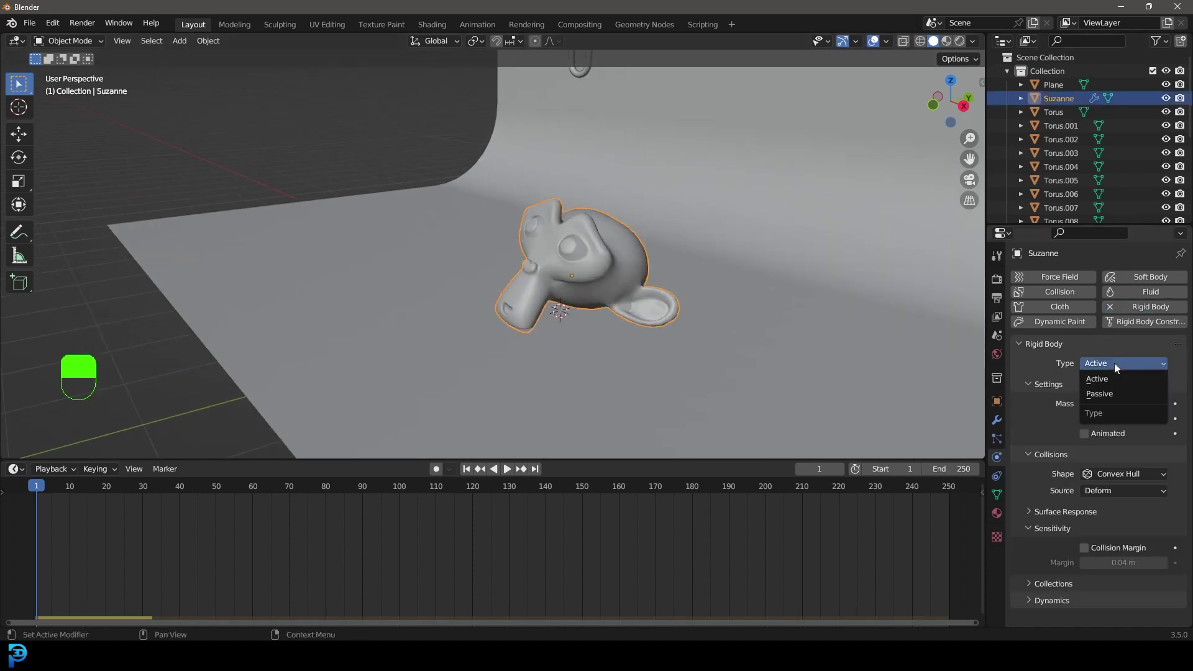
click(1116, 389)
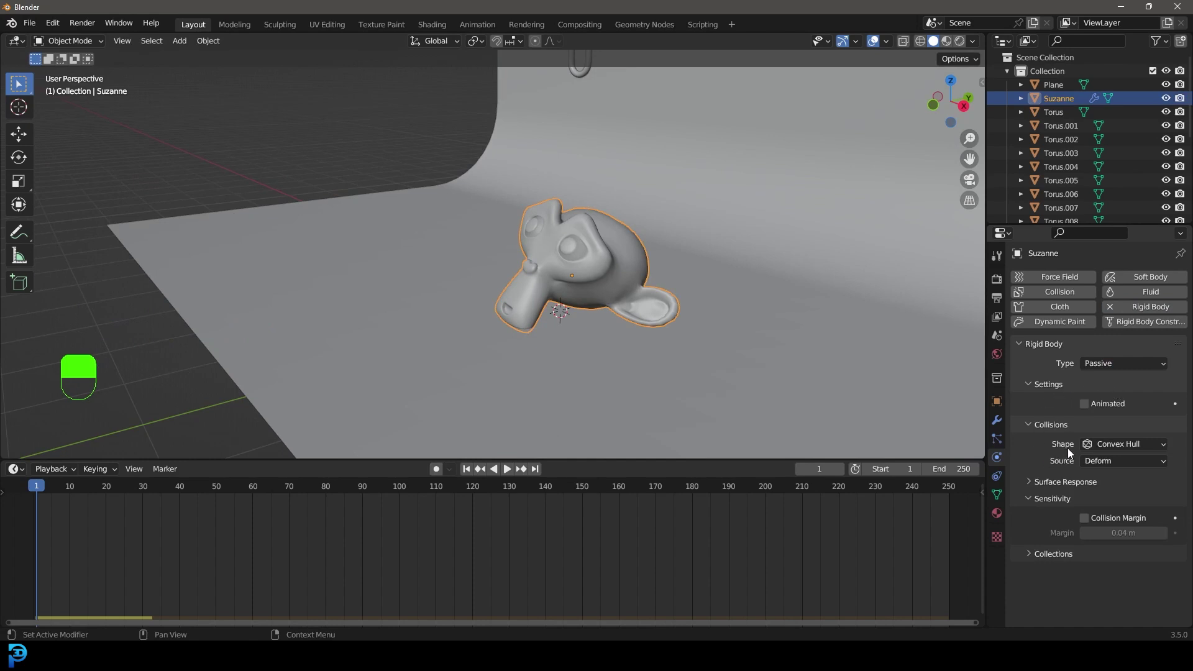
click(1091, 443)
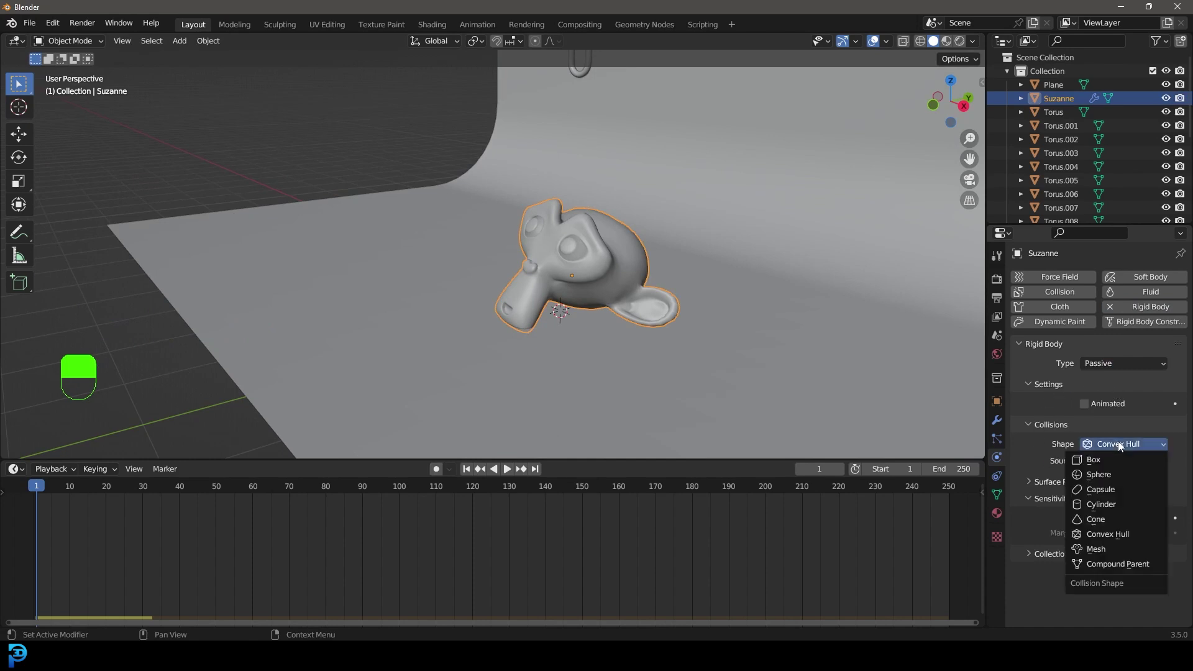
click(1100, 543)
click(1125, 535)
key(BackSpace)
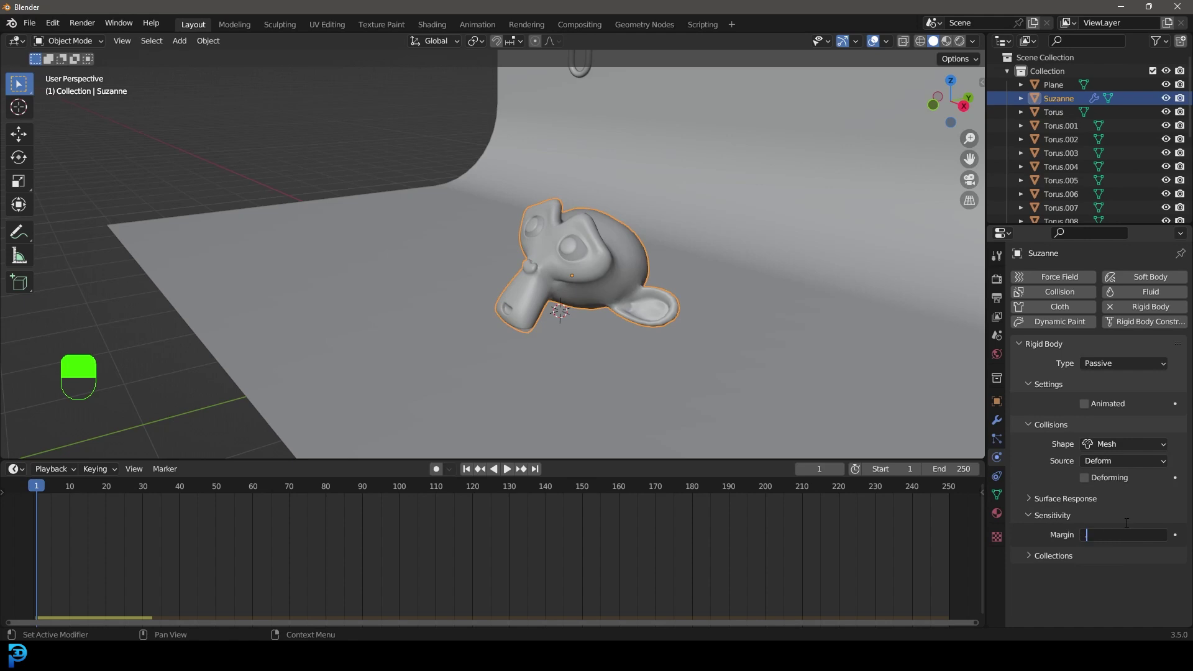
text(0.02)
key(Return)
Select the curved backdrop plane.
middle_drag(386, 181, 520, 236)
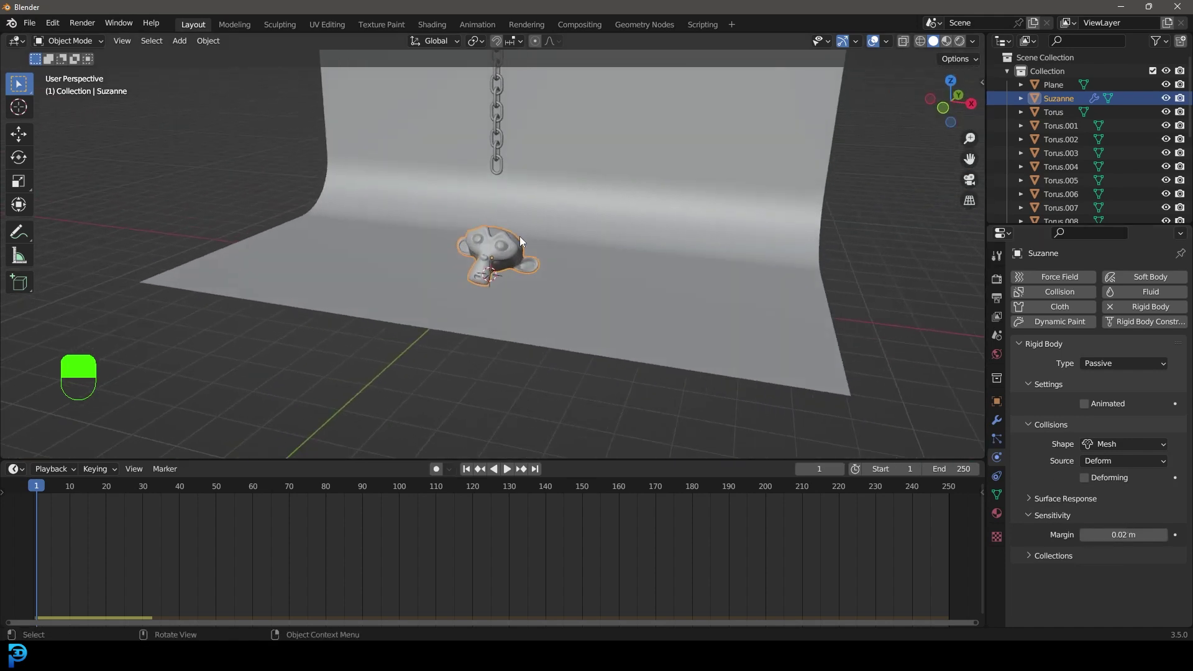
click(602, 174)
mouse_move(604, 174)
middle_down()
mouse_move(620, 285)
mouse_move(588, 178)
mouse_move(601, 180)
middle_up()
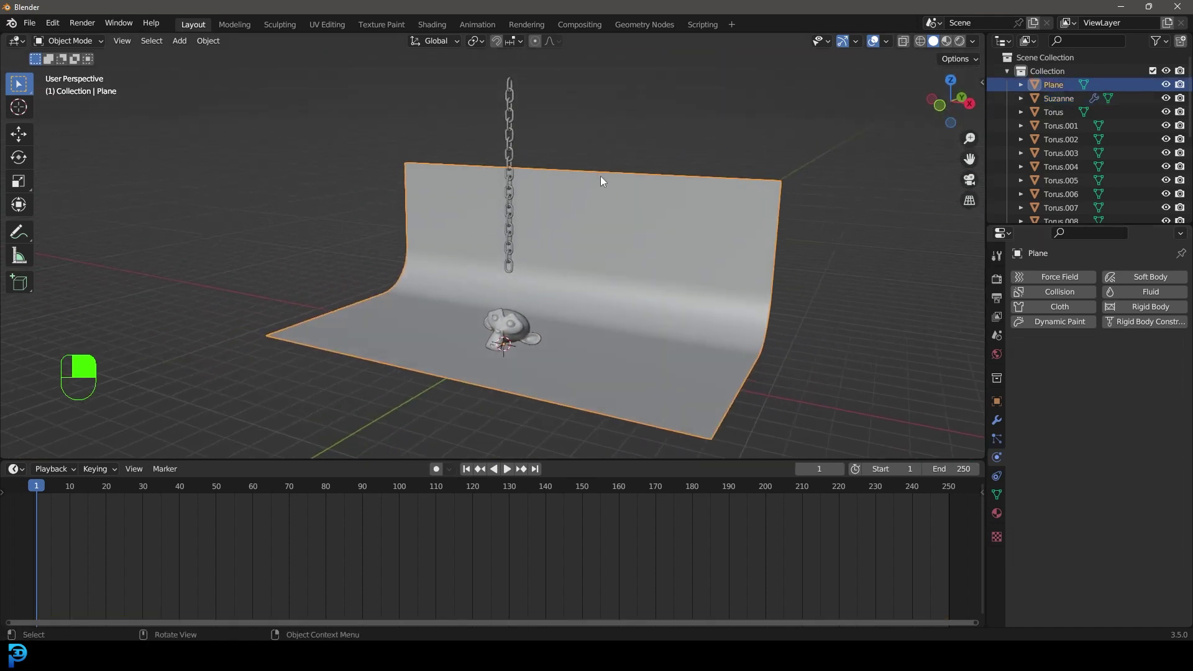
scroll(600, 176, up, 1)
Give the backdrop a Passive rigid body with Mesh collision shape and 0.02 m margin.
click(1139, 307)
click(1109, 363)
click(1110, 397)
click(1125, 447)
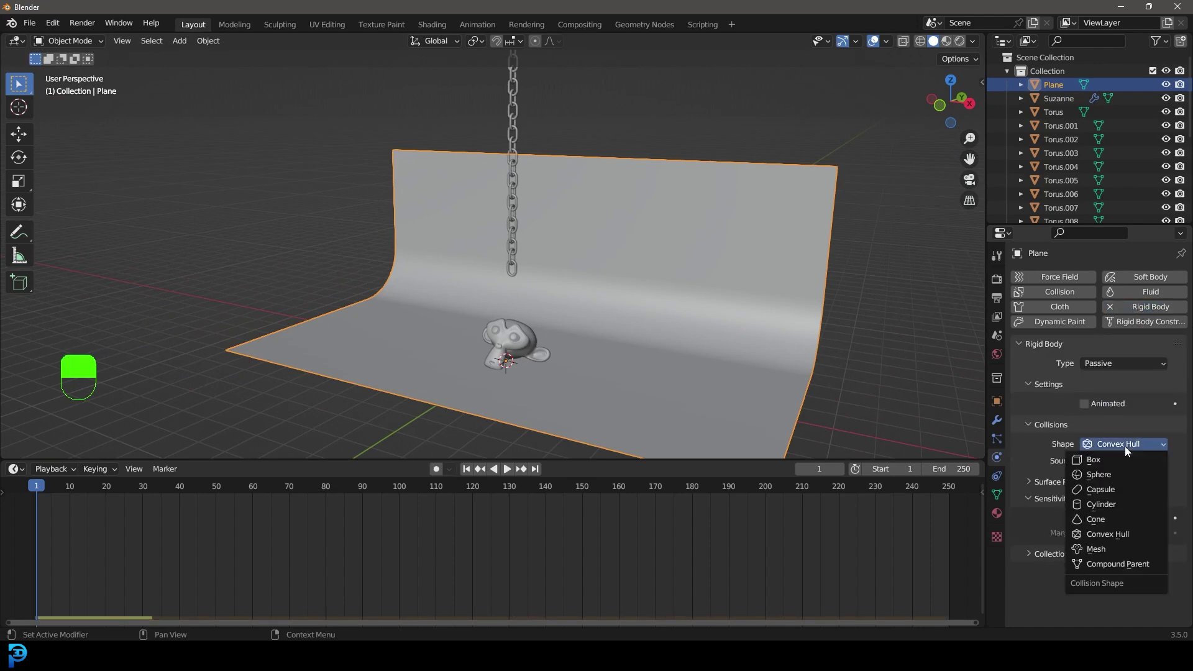
click(1122, 547)
click(1127, 533)
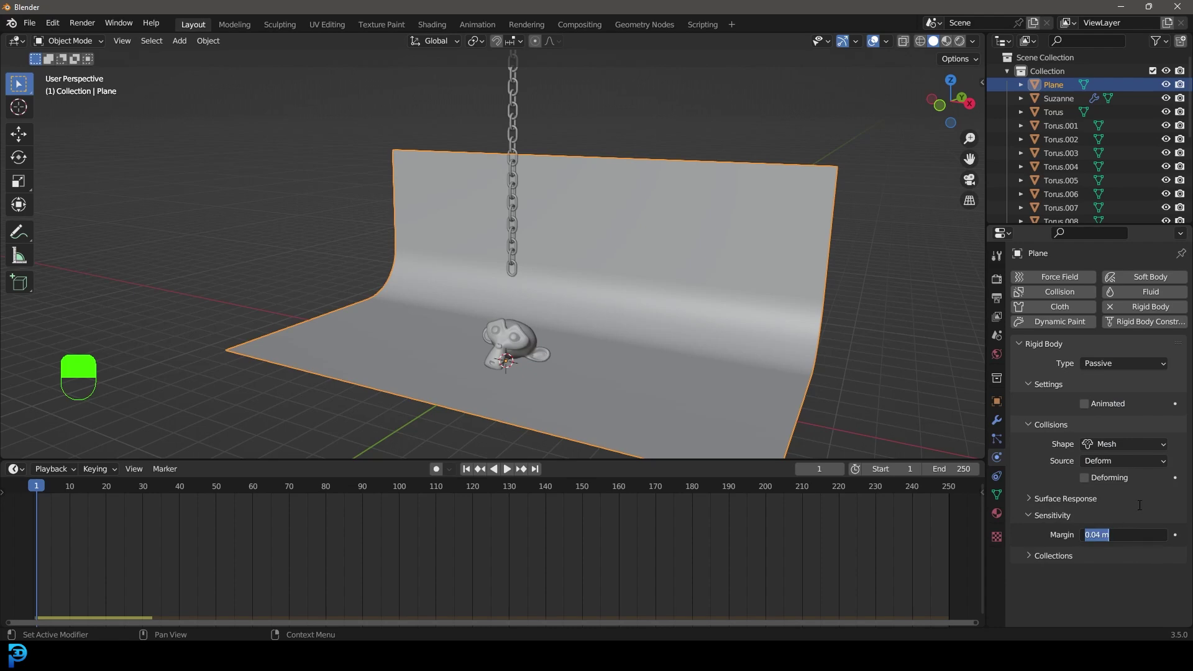
text(0.02)
key(Return)
Save the scene to the Desktop as chain.blend.
key(ctrl+s)
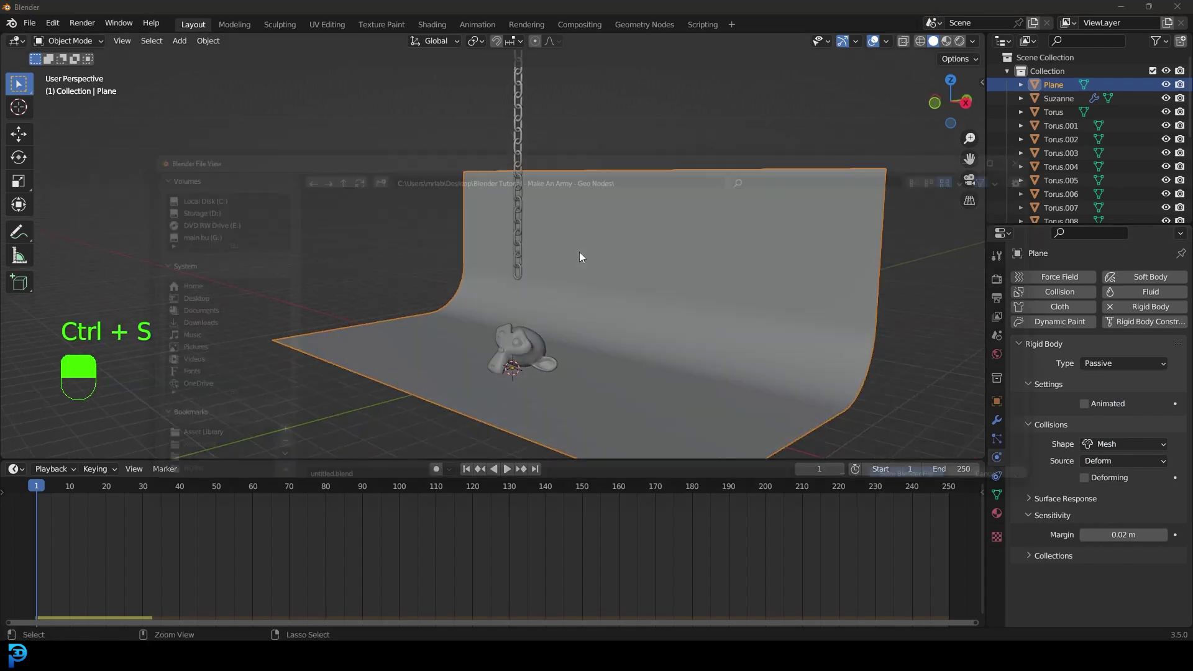
click(156, 298)
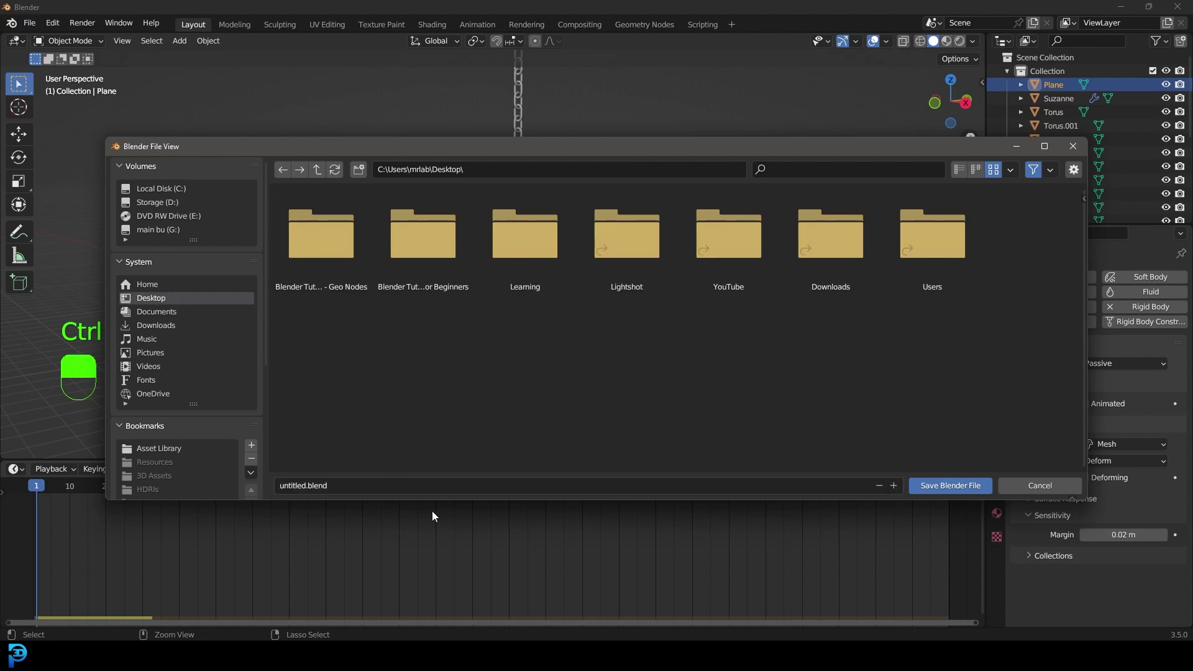
click(418, 486)
text(chain)
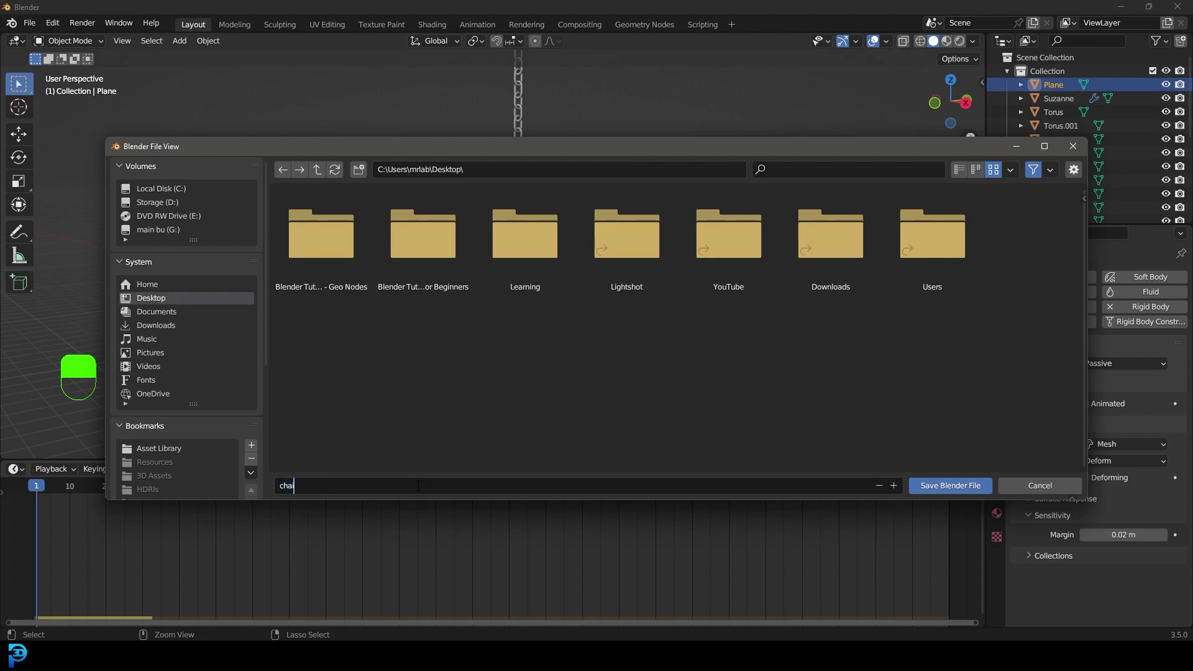
key(Return)
click(976, 487)
middle_drag(588, 277, 622, 314)
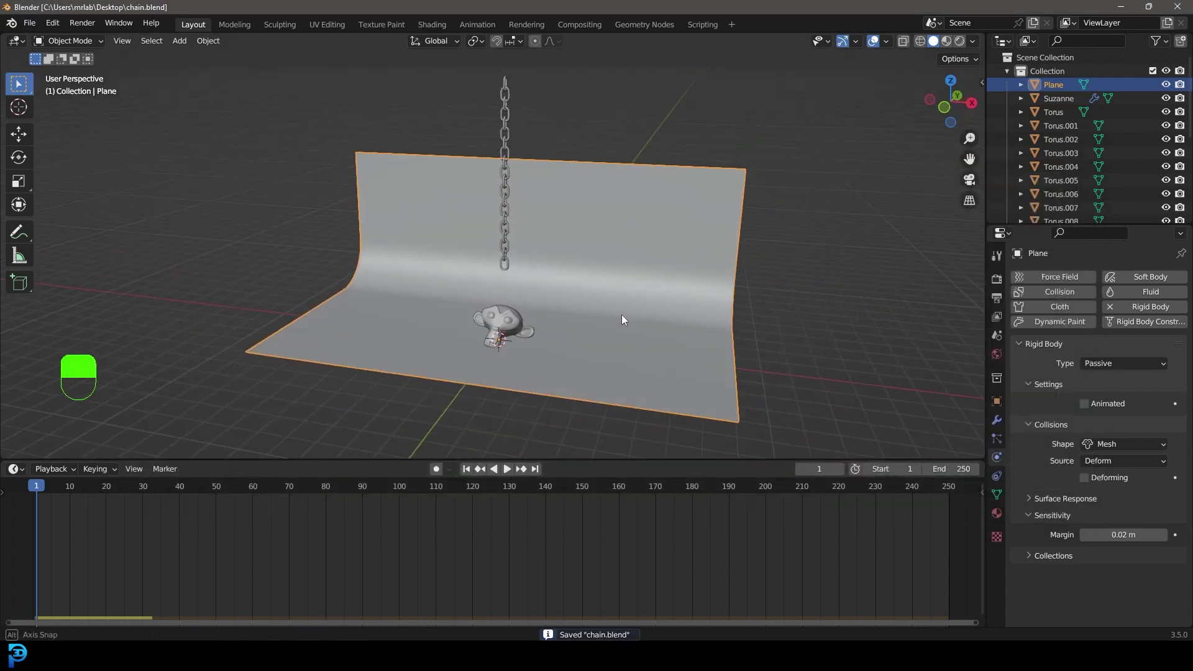
scroll(622, 315, down, 3)
Play the simulation until the chain settles around Suzanne.
scroll(708, 319, up, 3)
key(space)
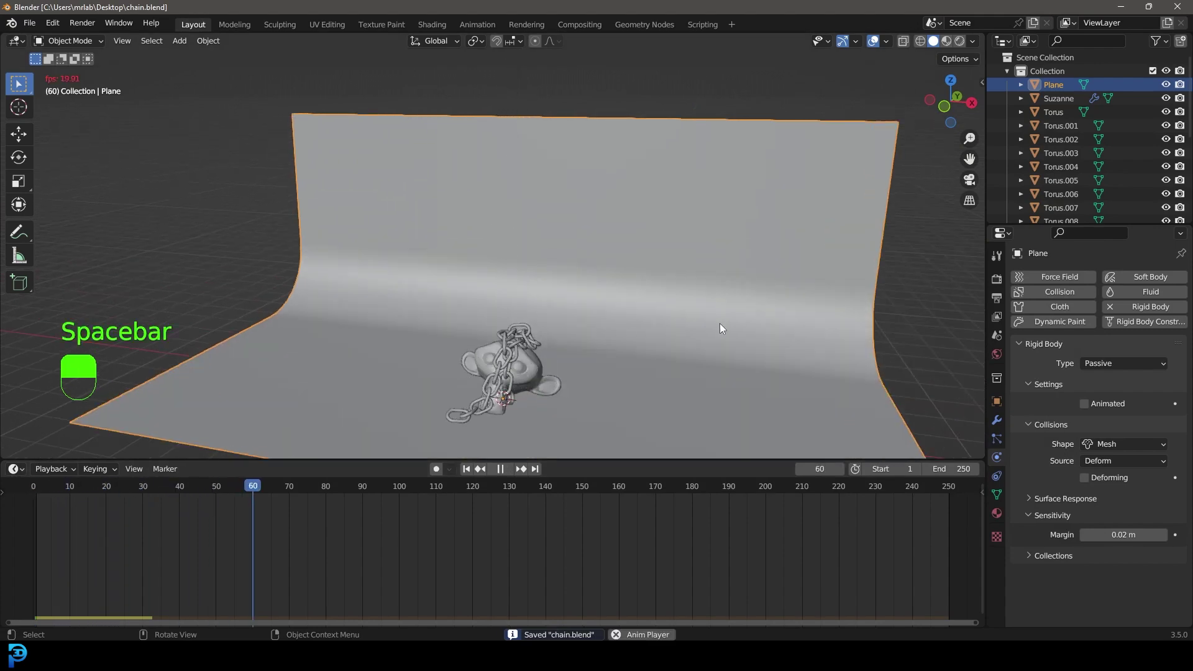
key(space)
middle_drag(720, 324, 535, 233)
scroll(538, 236, up, 2)
key(space)
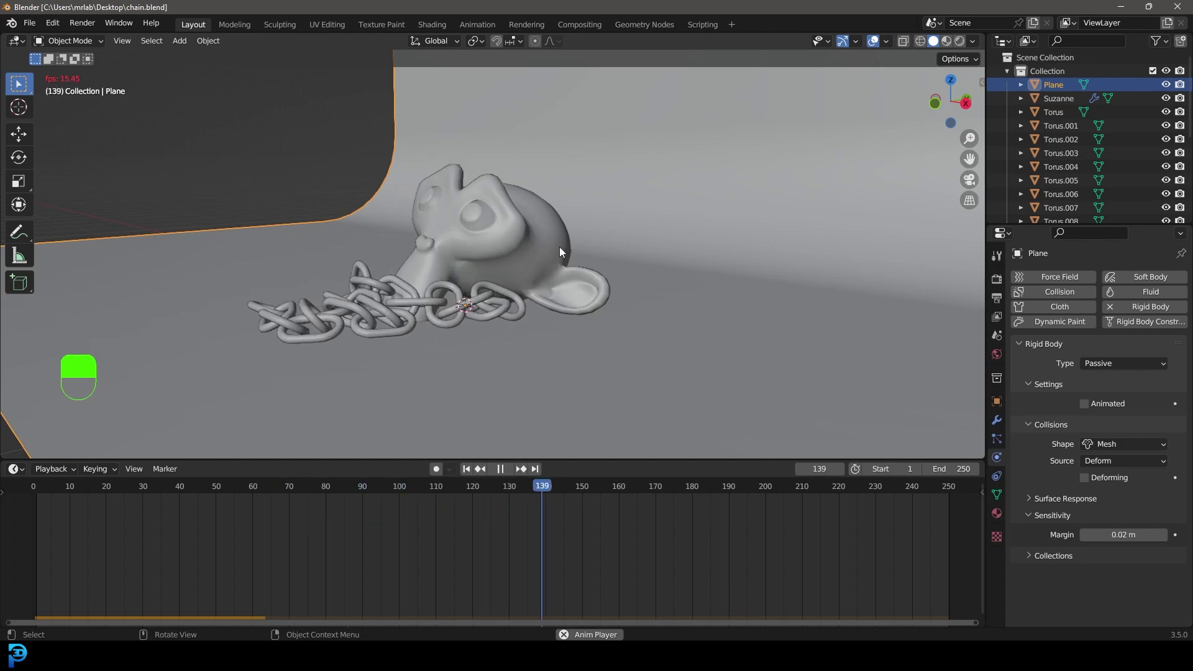
key(space)
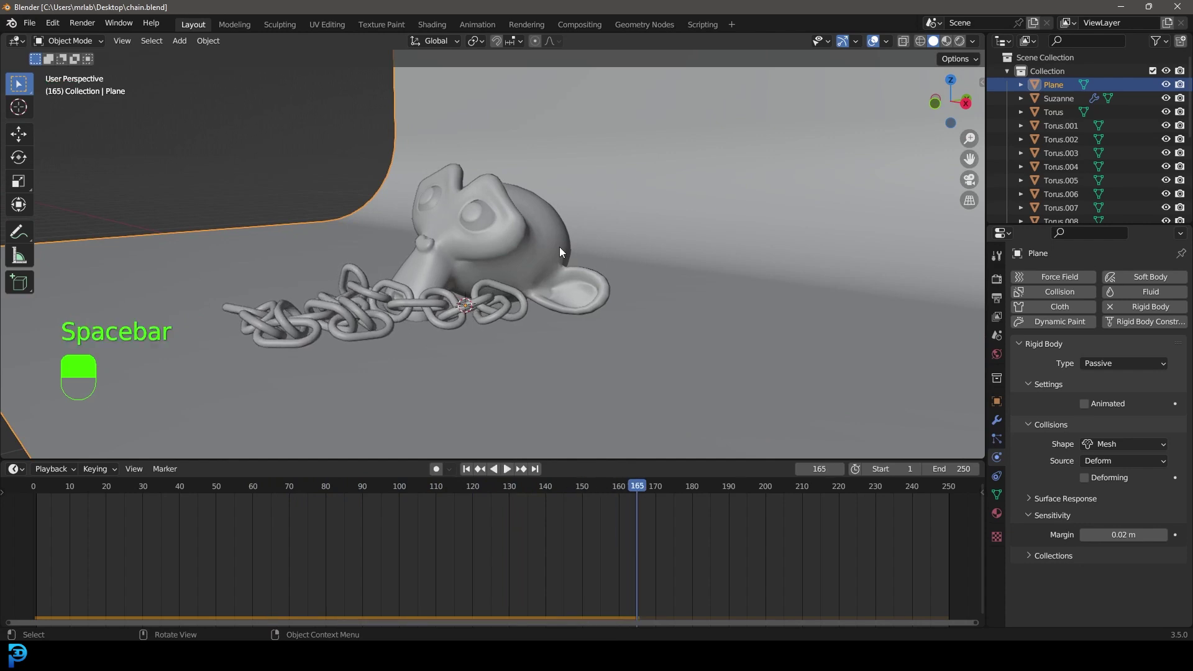
Add a new camera to the scene from the front view.
key(KP_1)
scroll(376, 287, down, 4)
scroll(497, 252, up, 3)
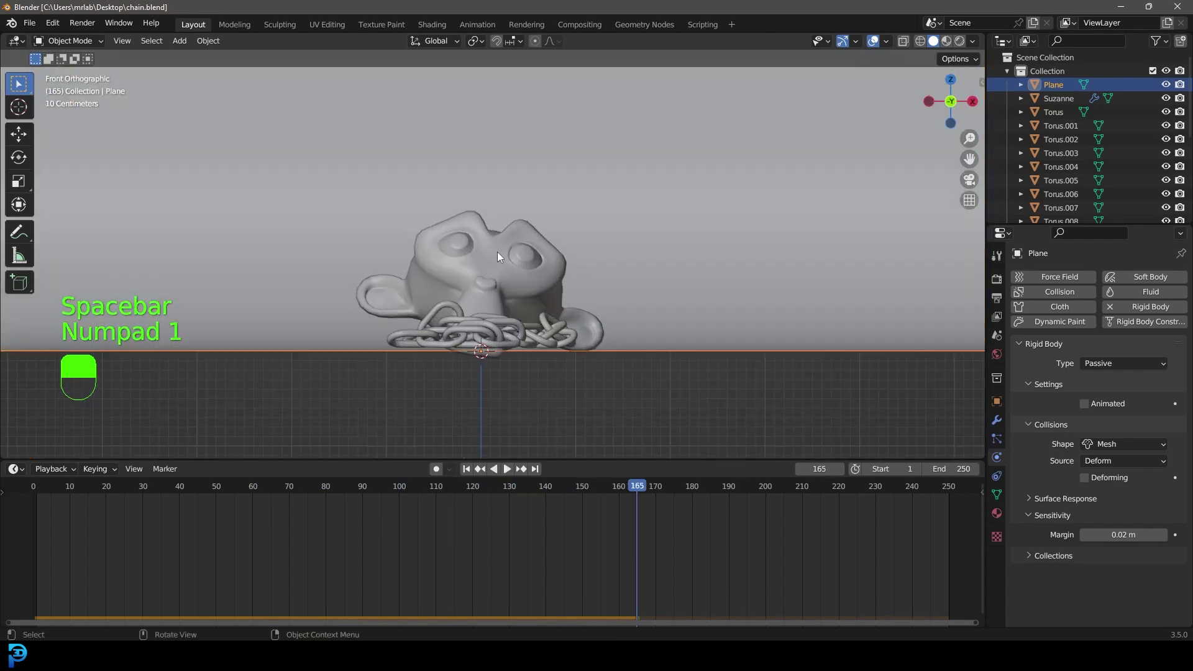
key(shift+a)
click(468, 436)
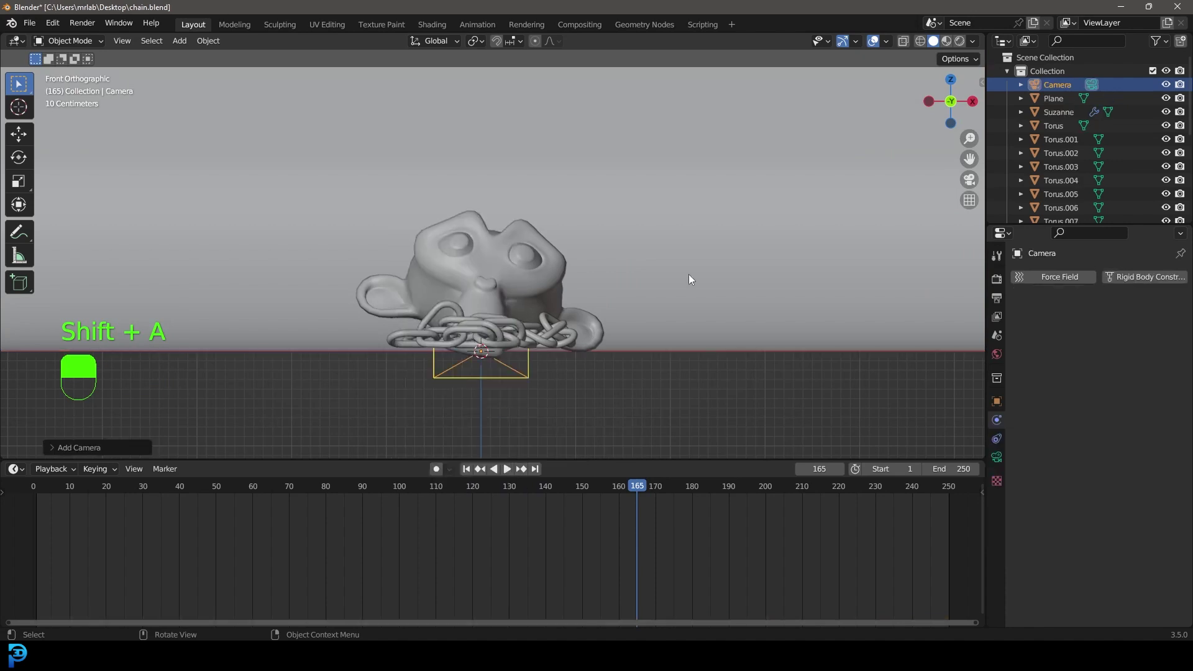
Move and rotate the camera from the right view to frame Suzanne and the chain.
scroll(670, 303, down, 2)
key(KP_3)
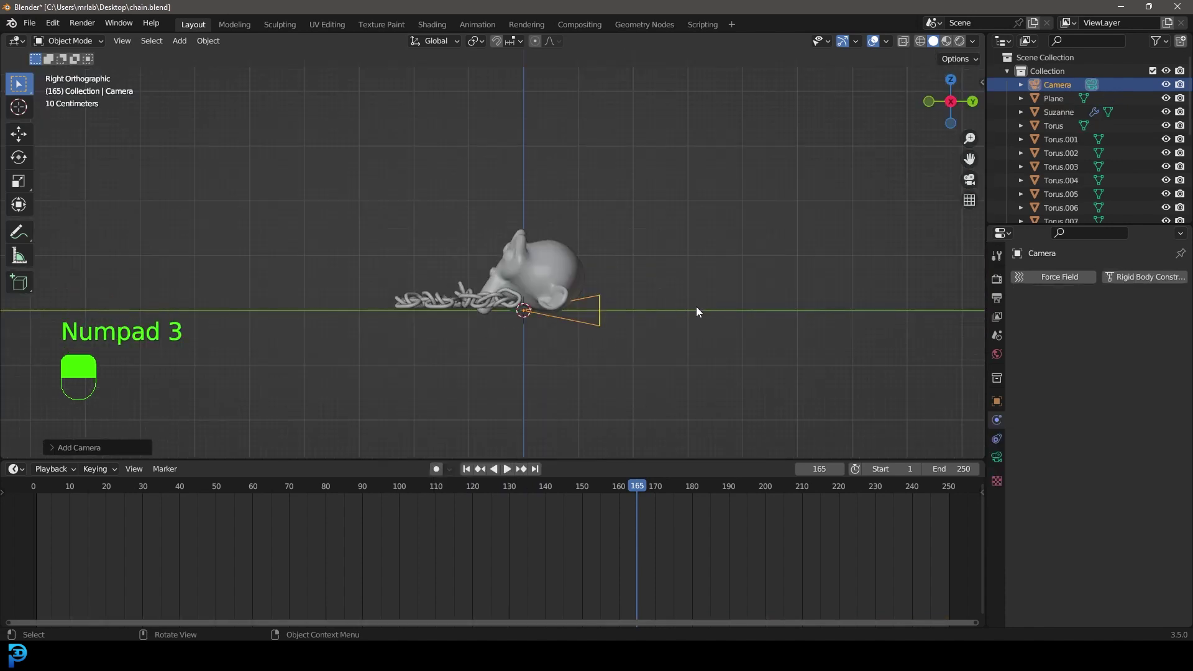
key(g)
key(r)
key(g)
key(g)
click(969, 180)
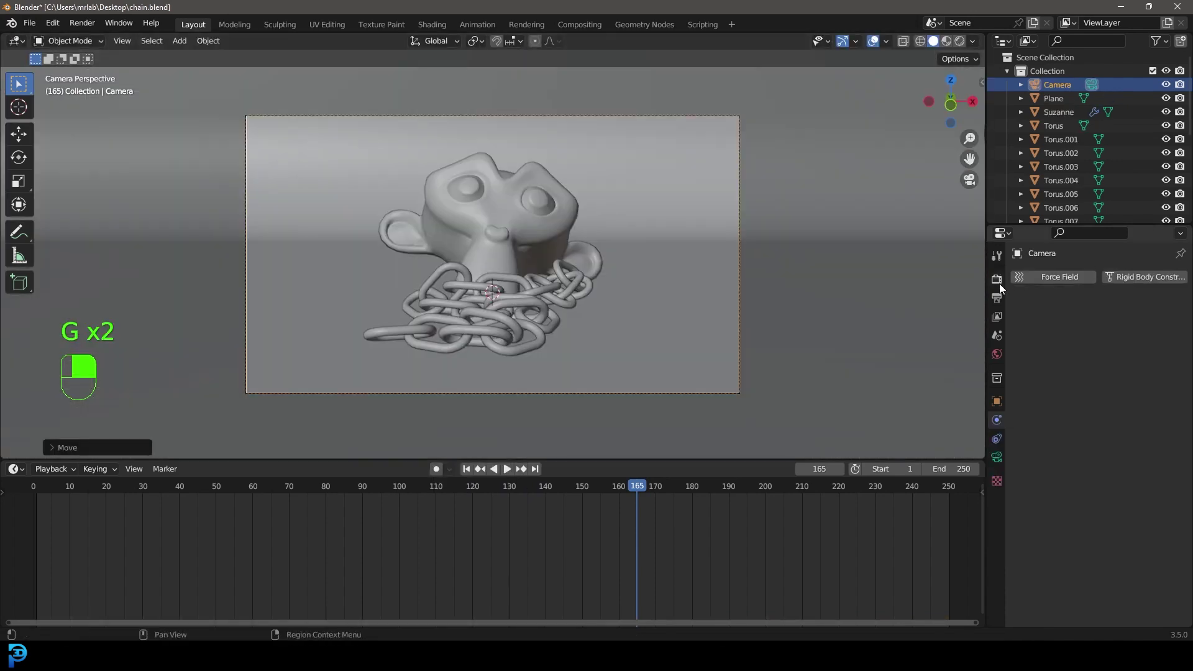
click(997, 278)
Switch to Cycles on GPU Compute, cap render samples at 50, and enable Motion Blur.
click(1142, 275)
click(1111, 315)
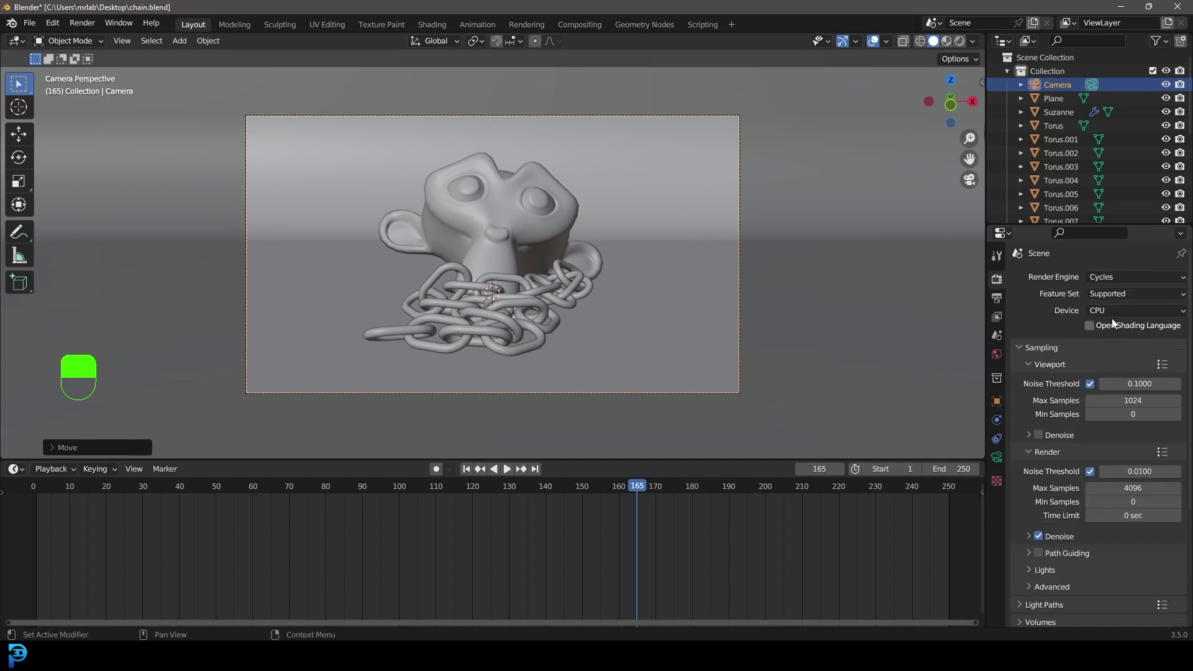
click(1113, 309)
click(1121, 340)
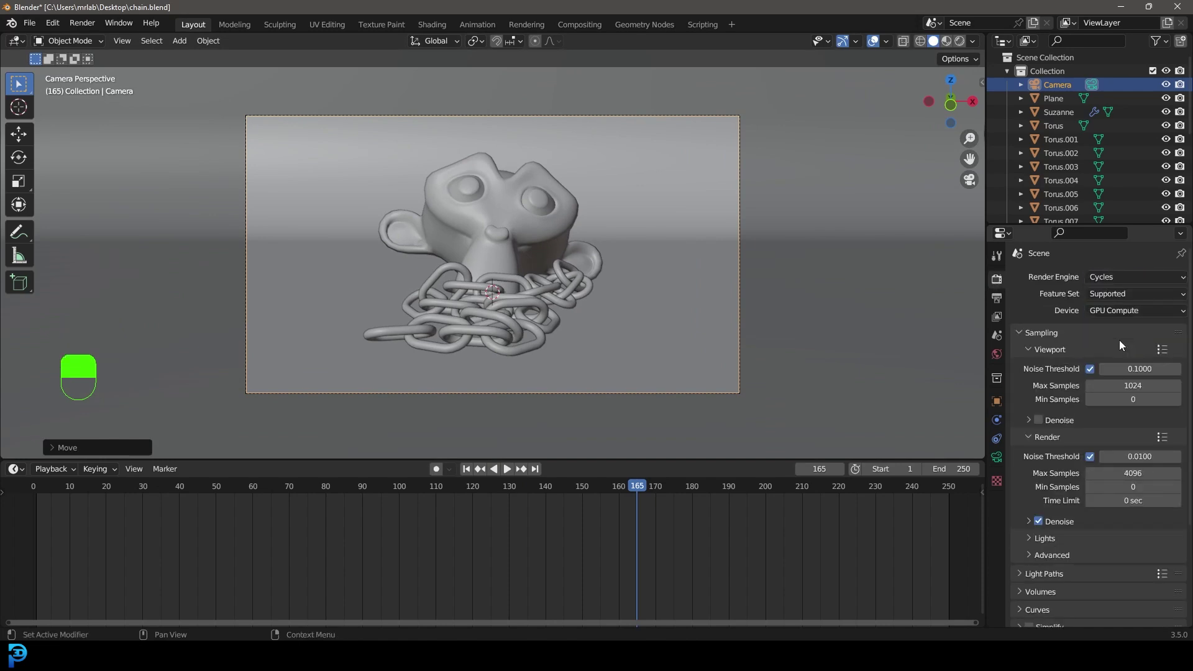
click(1121, 473)
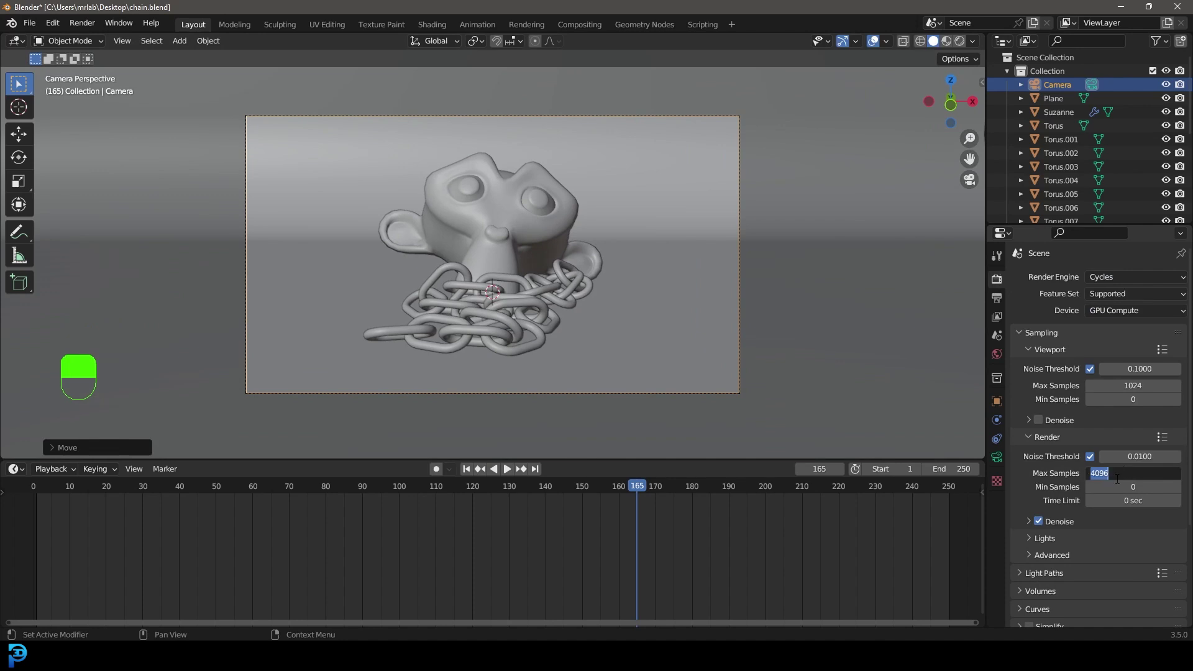
text(50)
key(Return)
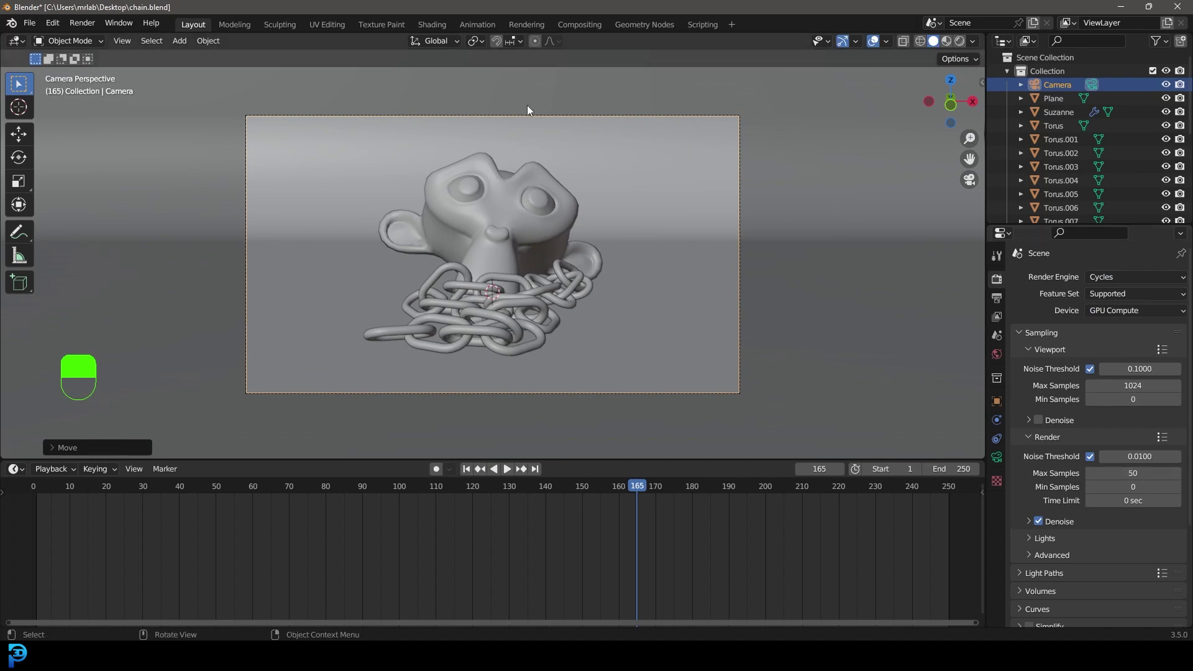
scroll(1034, 317, down, 3)
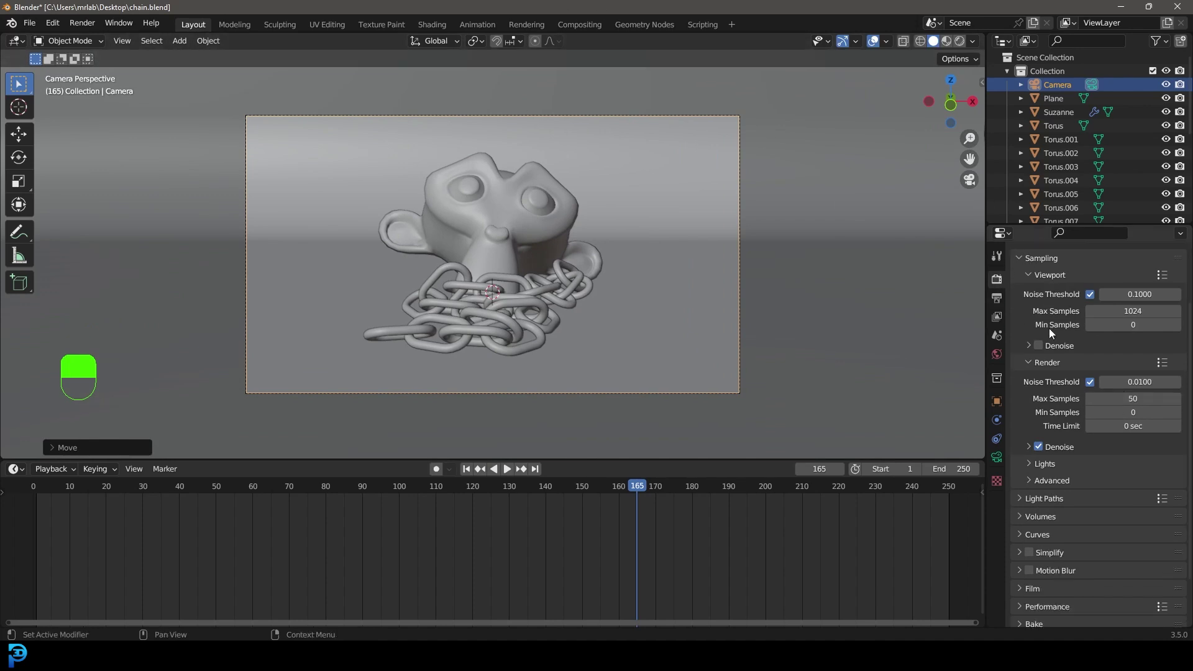
click(1030, 572)
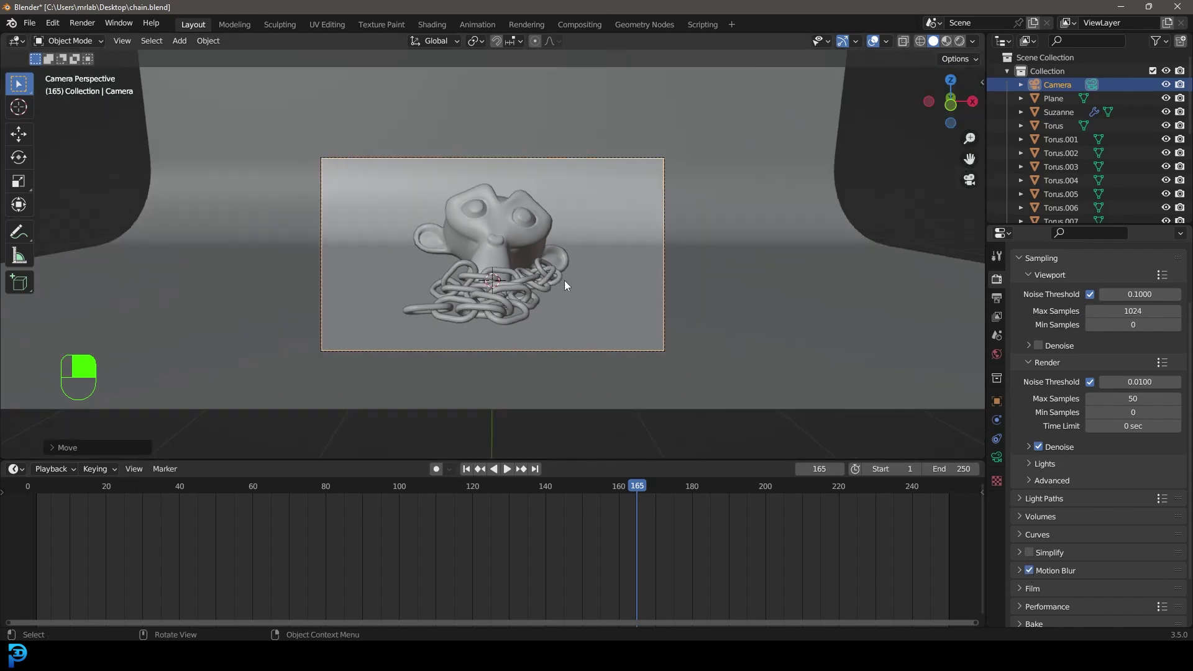
Add an Area light and place it above Suzanne's head.
key(shift+a)
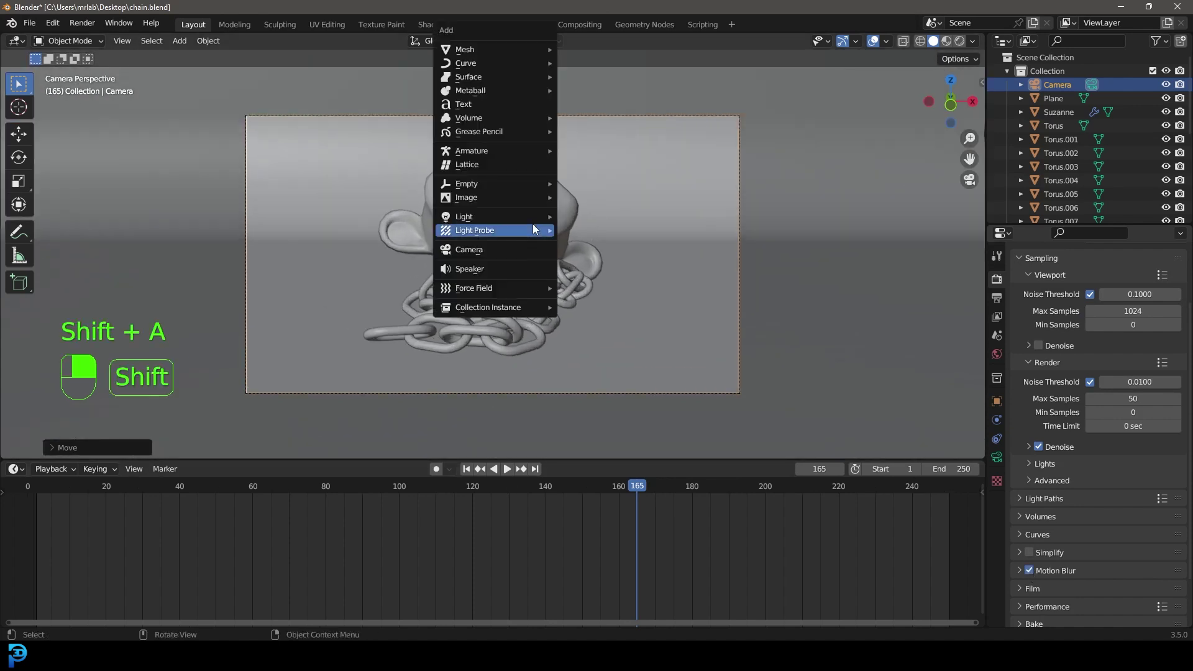
mouse_move(534, 219)
click(613, 253)
scroll(536, 292, down, 3)
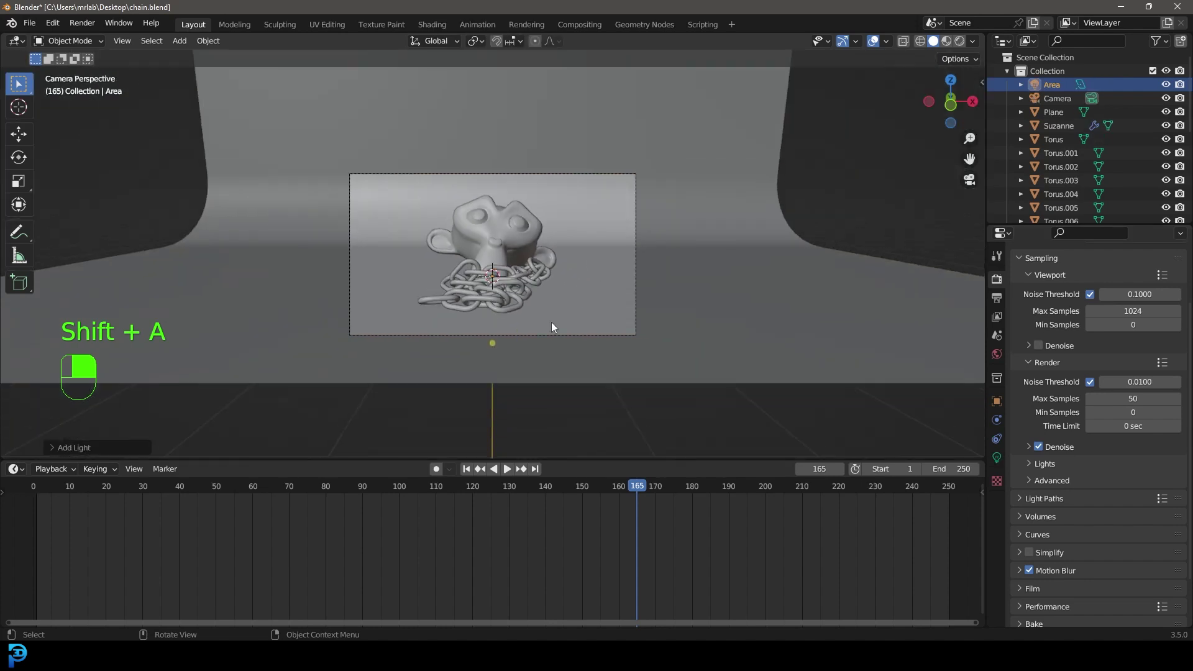
key(g)
click(555, 162)
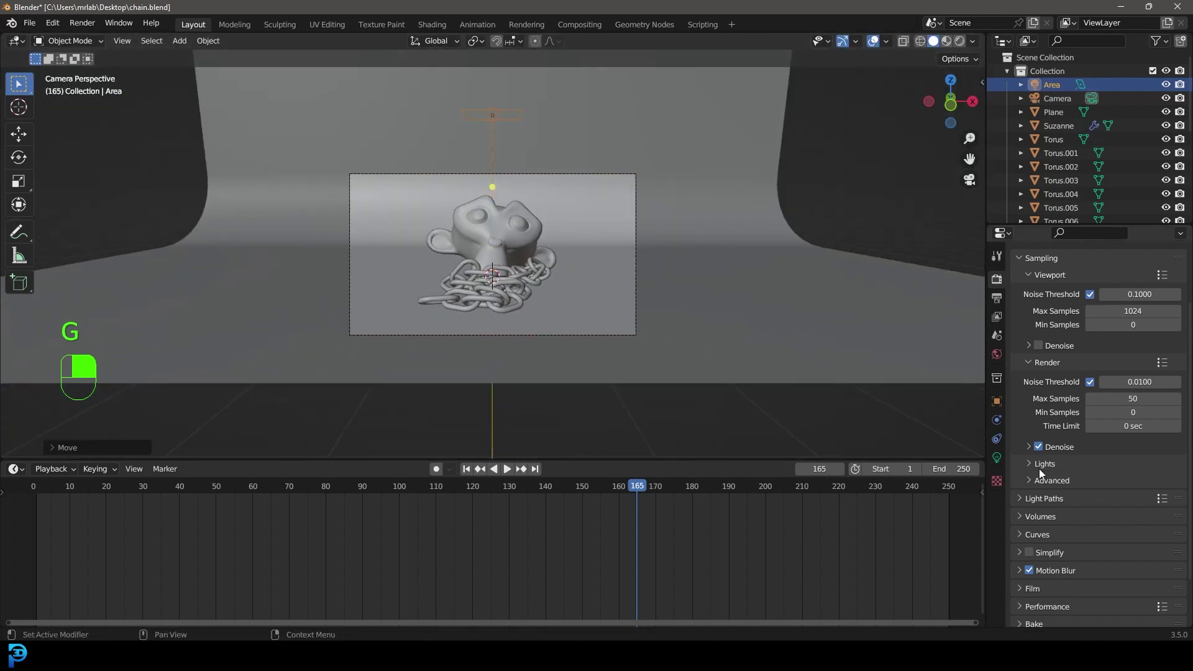
Set the area light's power to 120 W and its size to 2.72 m.
click(997, 458)
click(1145, 371)
text(120)
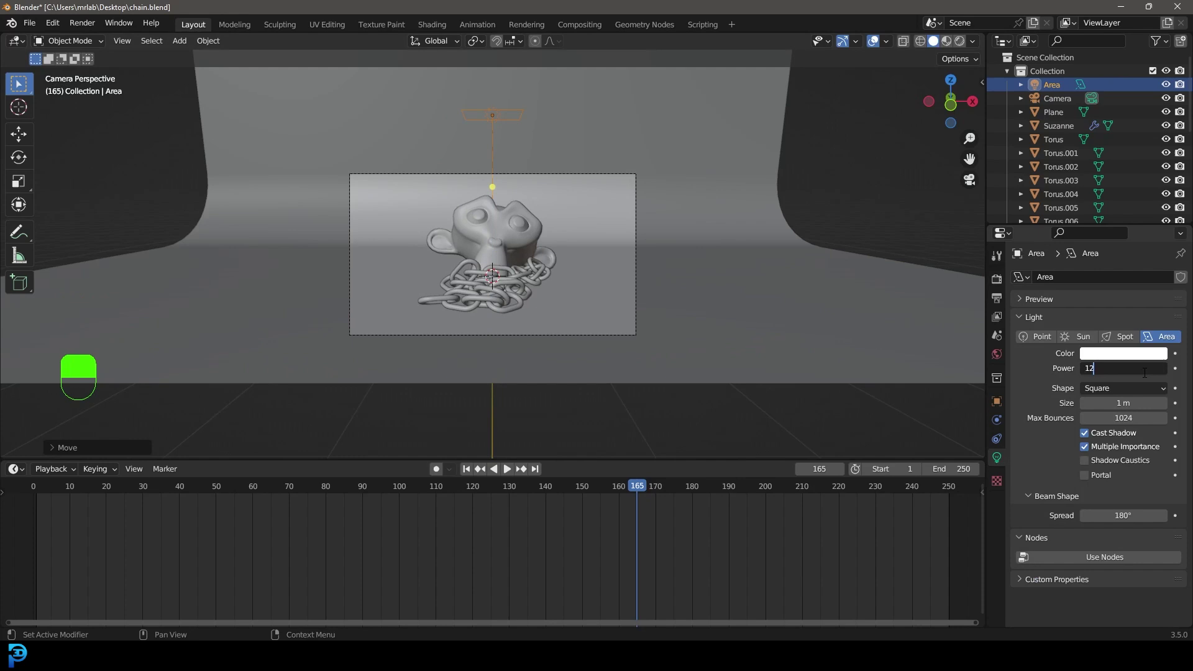
key(Return)
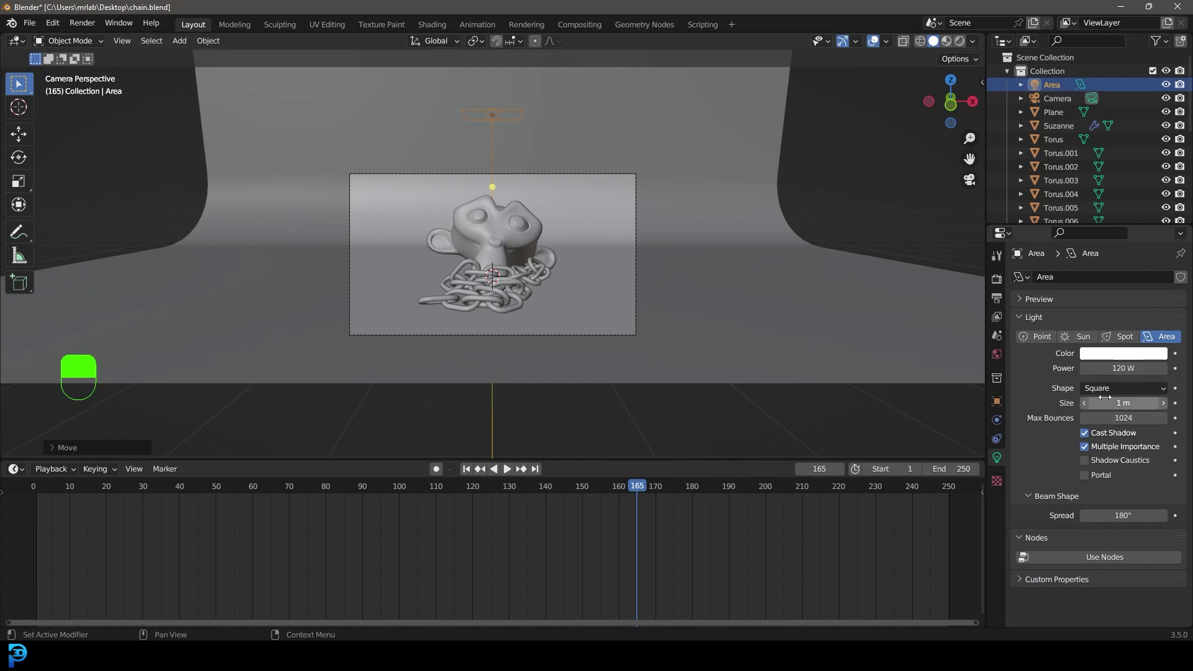
drag(1124, 402, 1169, 402)
scroll(549, 233, up, 2)
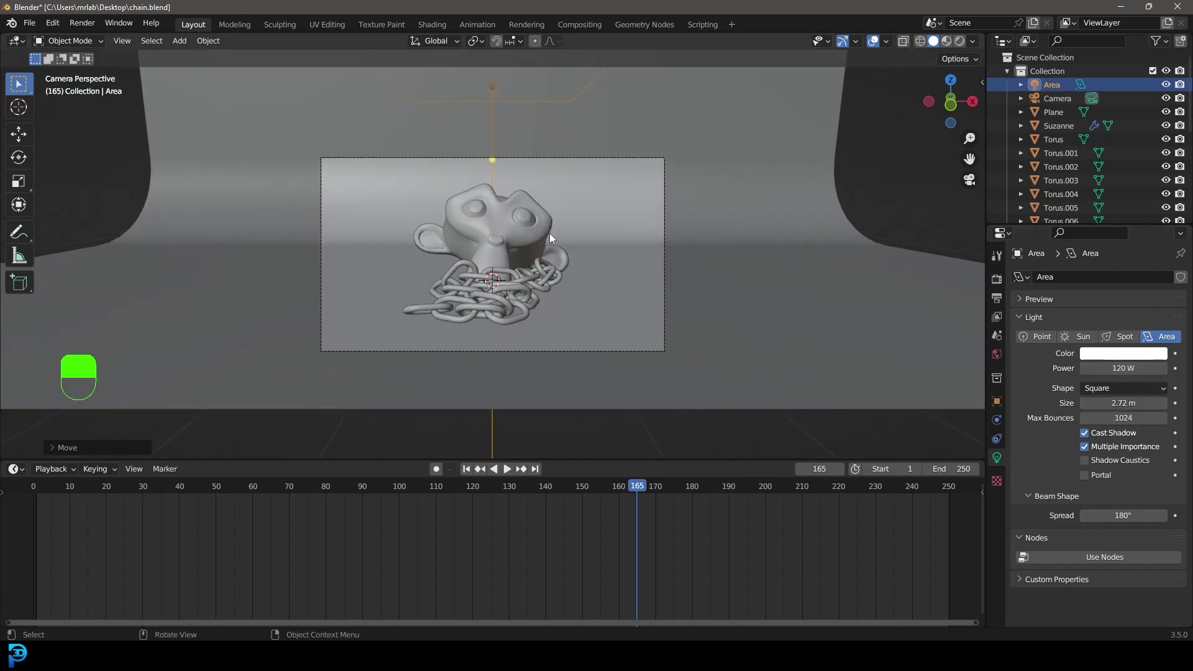
Switch the viewport to Rendered shading and limit rendering to the camera frame region.
key(z)
click(603, 188)
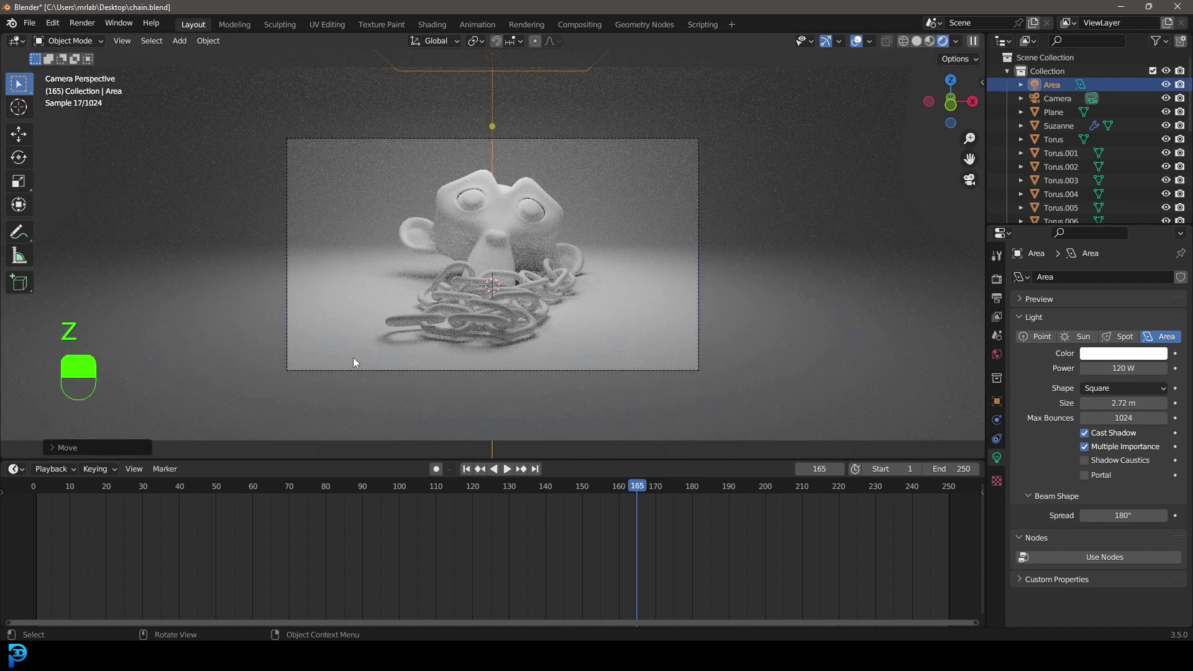
key(ctrl+b)
drag(228, 399, 759, 105)
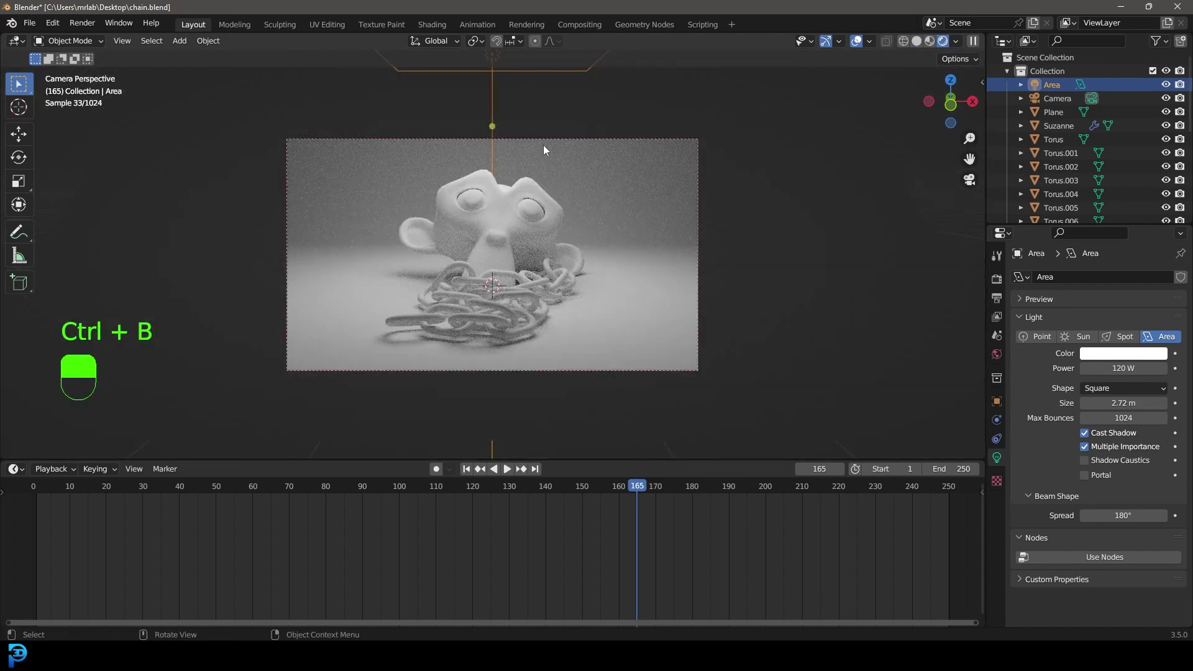
Angle the area light and raise its power to 200 W.
key(g)
key(r)
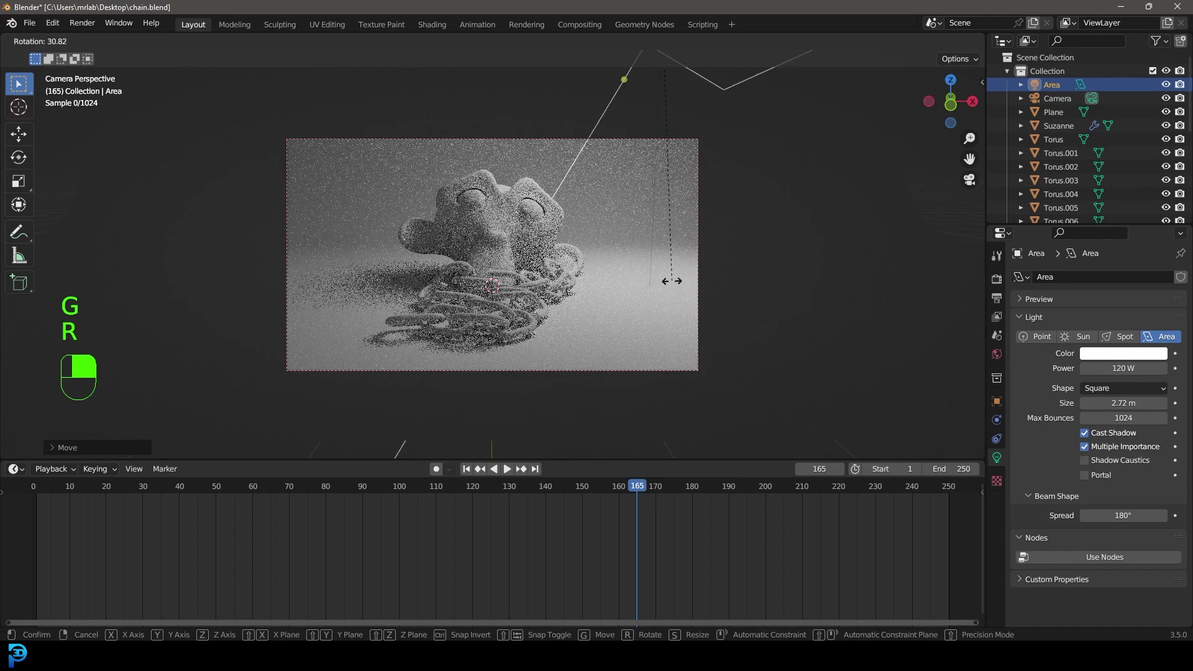
click(588, 284)
click(1119, 368)
text(200)
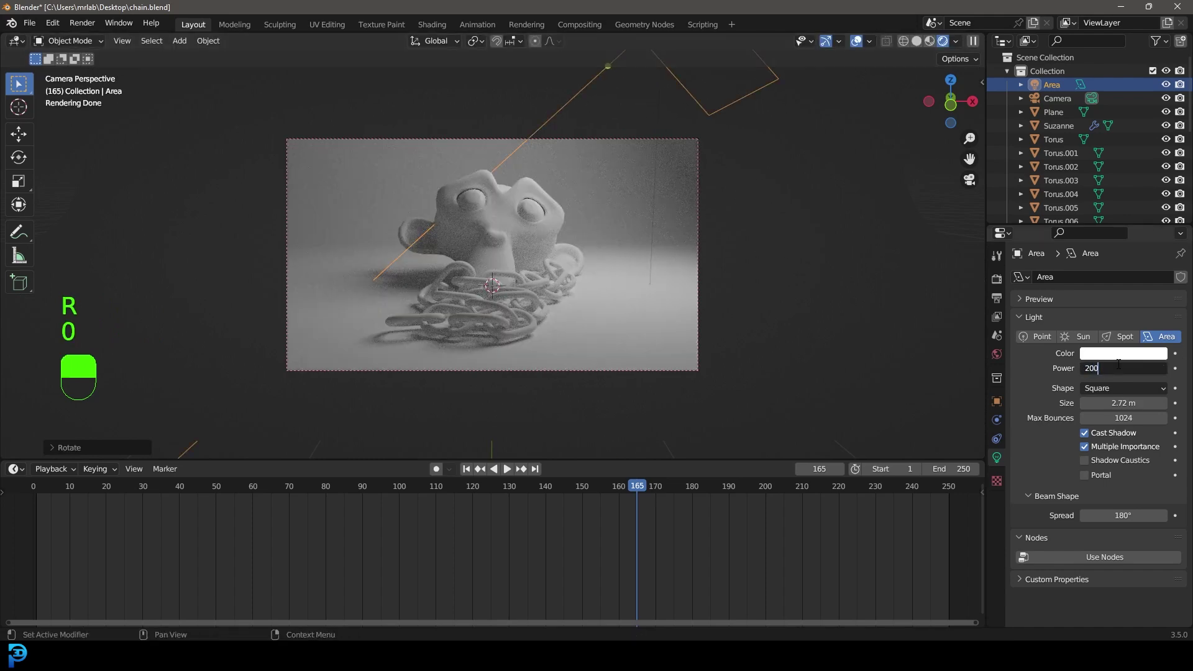
key(Return)
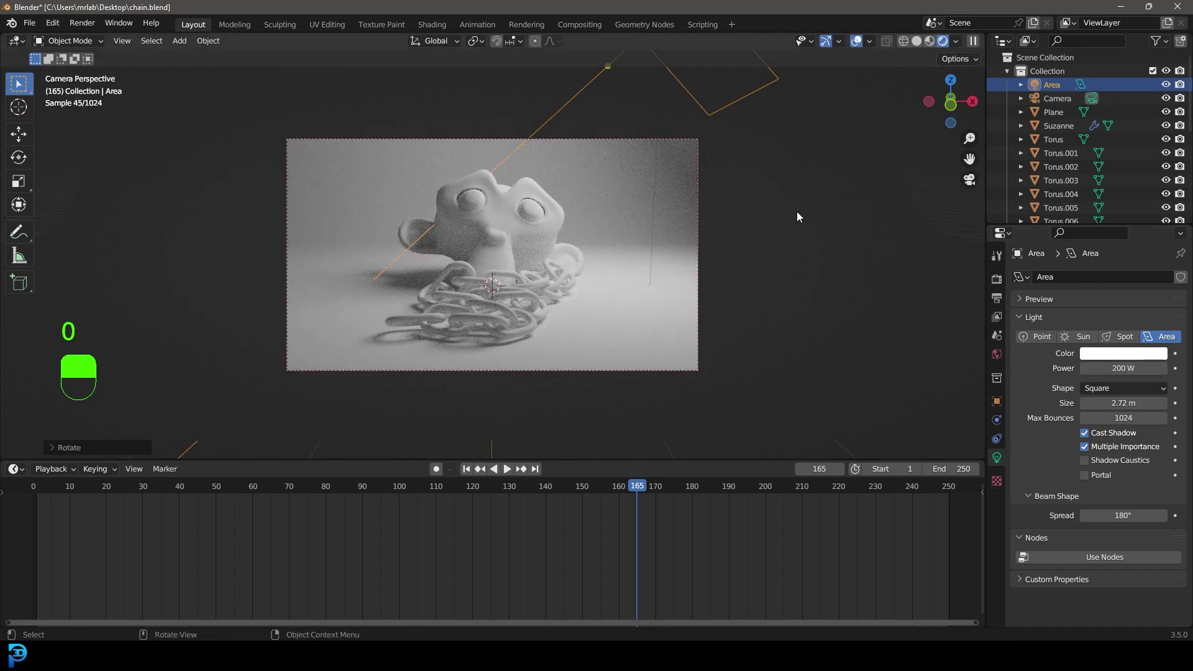
From top view, duplicate the area light onto Suzanne's opposite side, rotated toward her.
key(KP_7)
scroll(739, 211, down, 3)
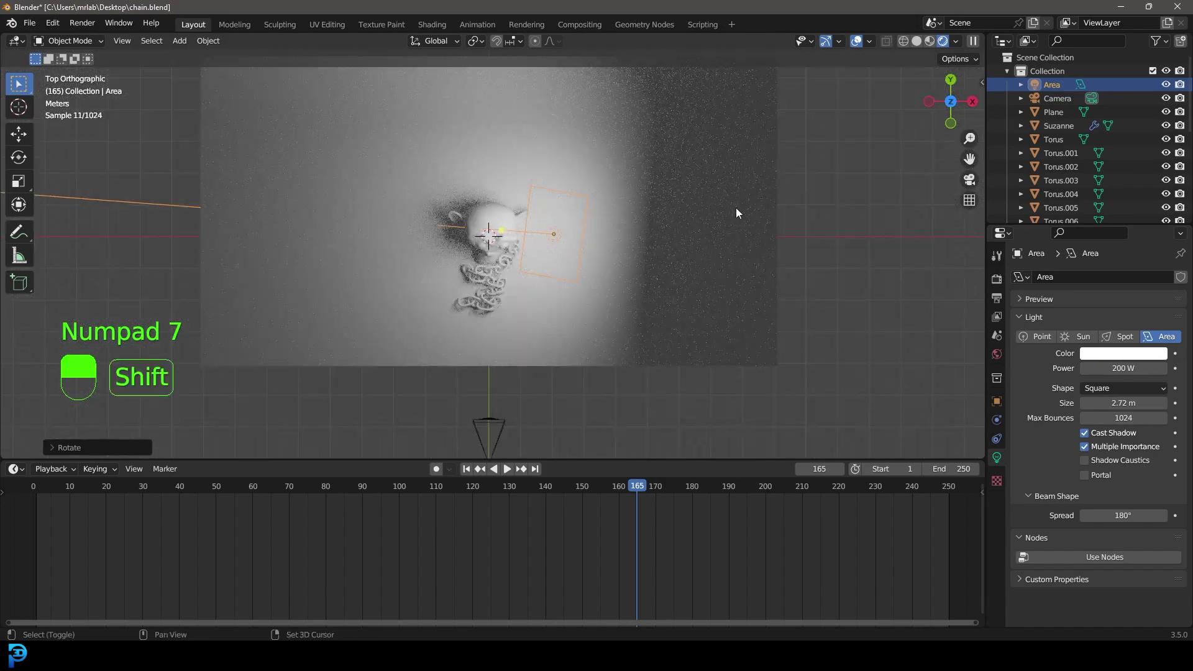
key(shift+d)
click(541, 198)
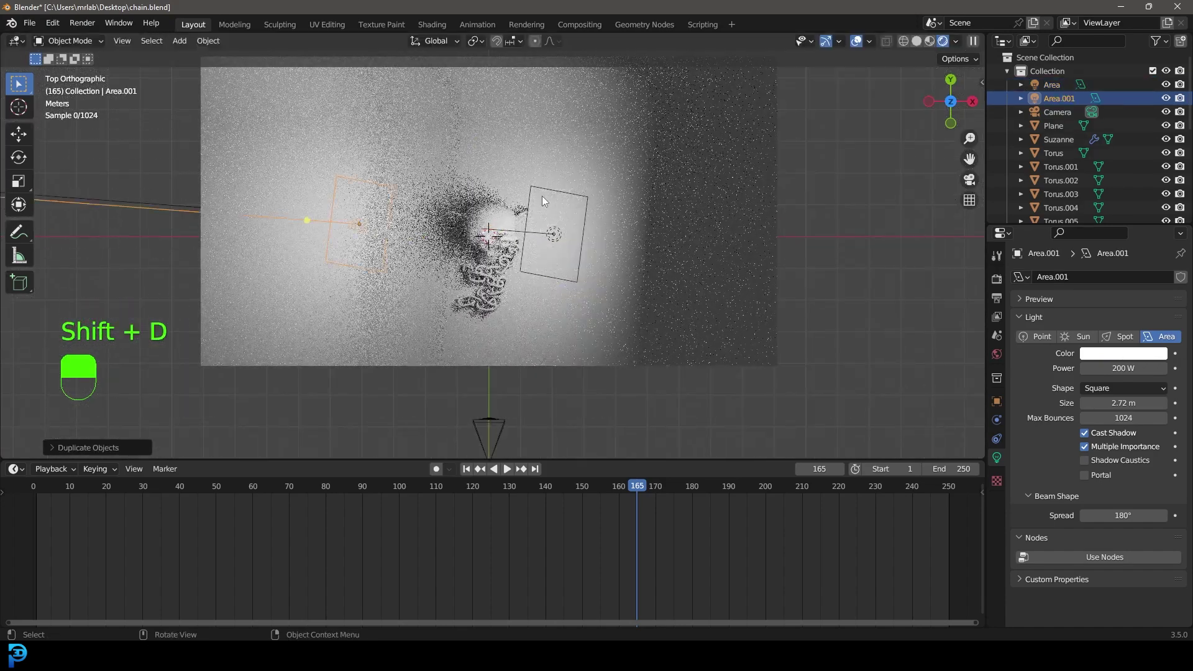
key(r)
key(r)
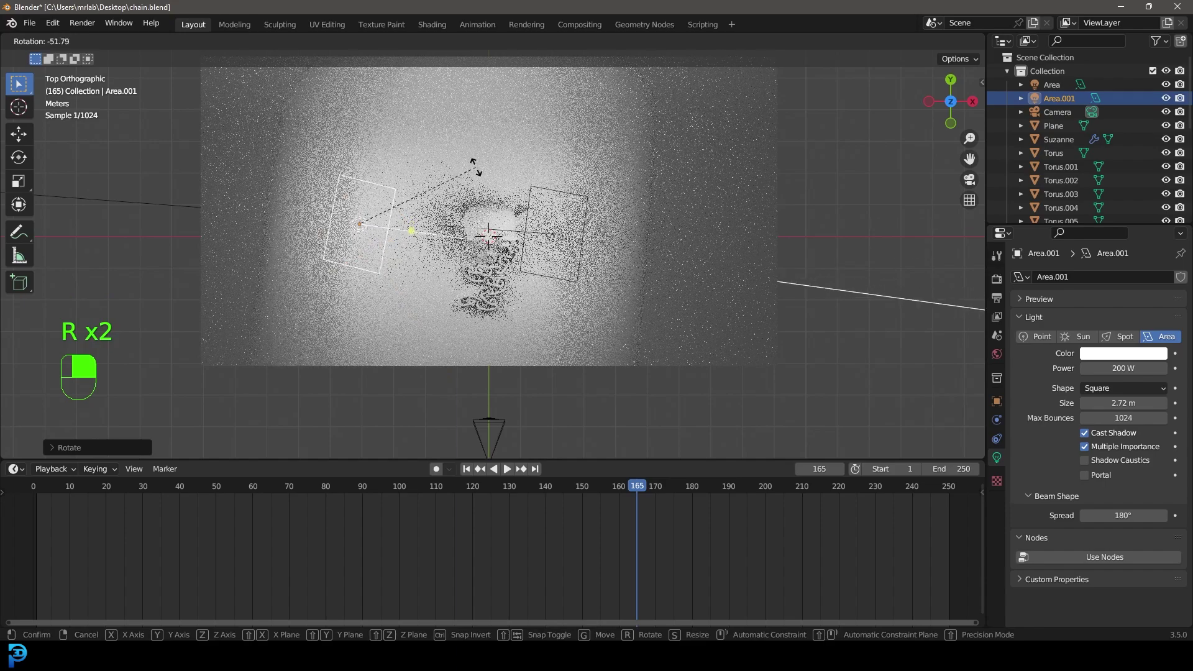
click(477, 166)
key(KP_0)
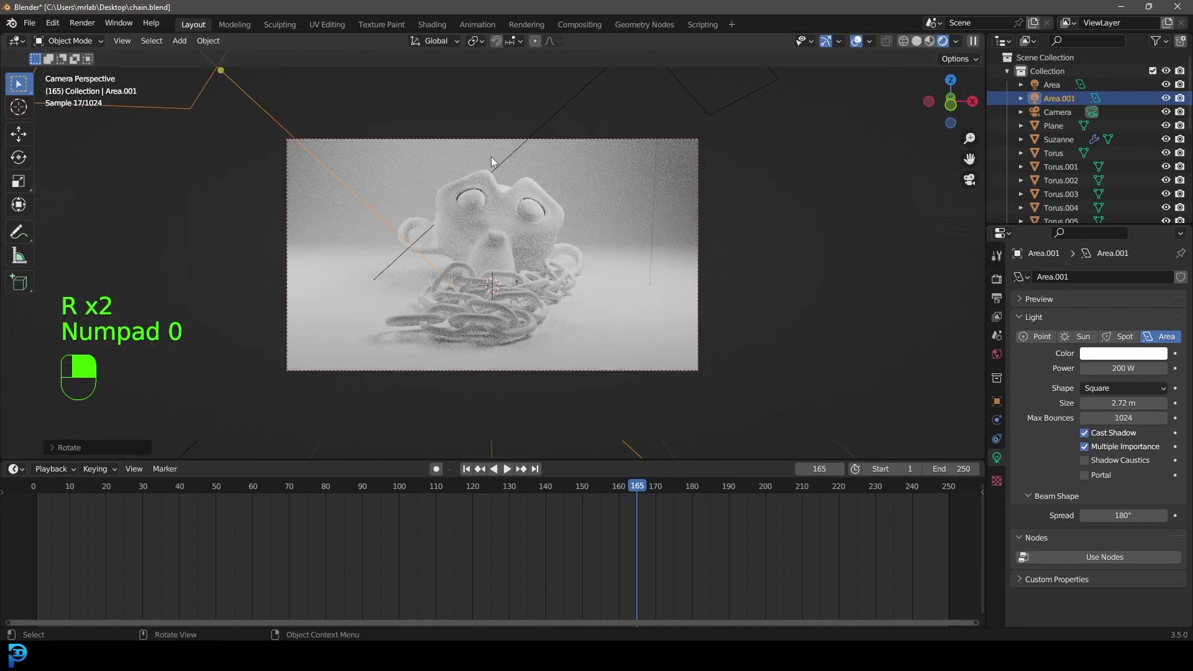
Select the backdrop plane and jump back to the first frame.
click(491, 157)
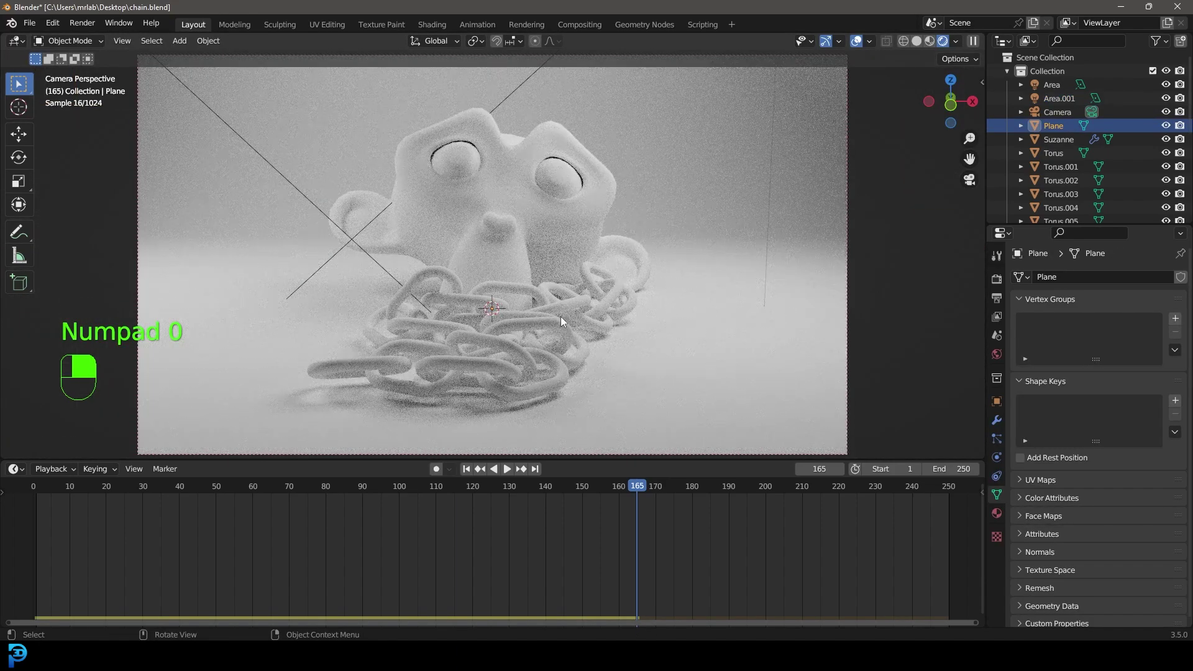
scroll(536, 263, down, 1)
key(shift+Left)
From the right side view, move both area lights to a new position.
key(KP_3)
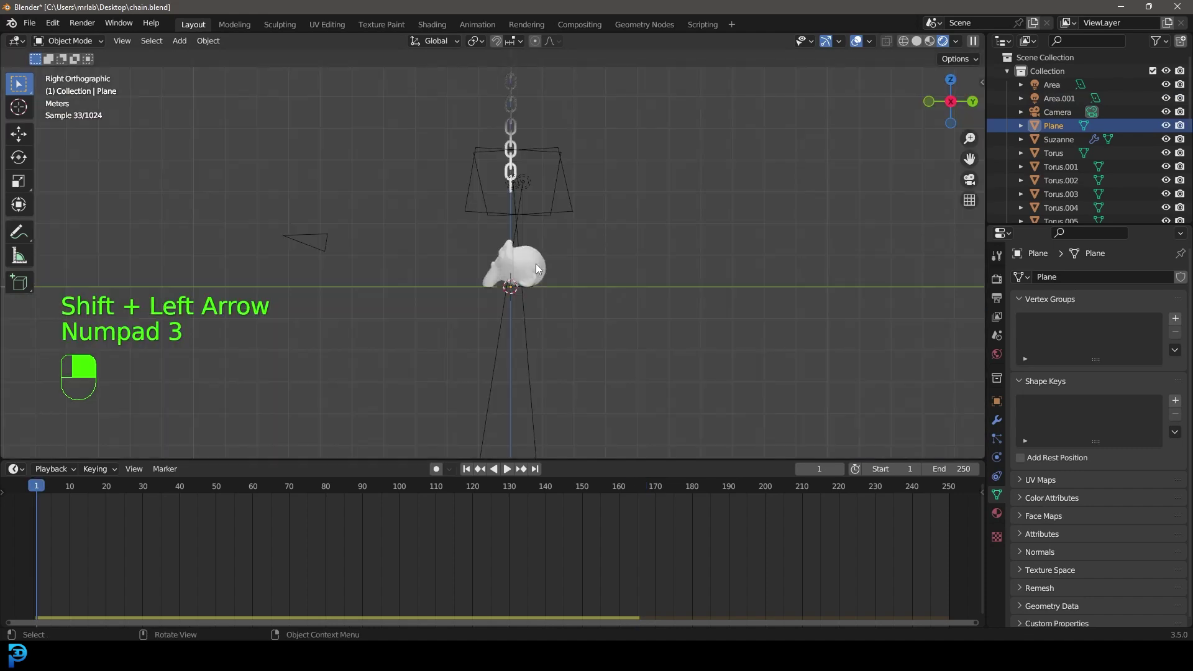
click(582, 232)
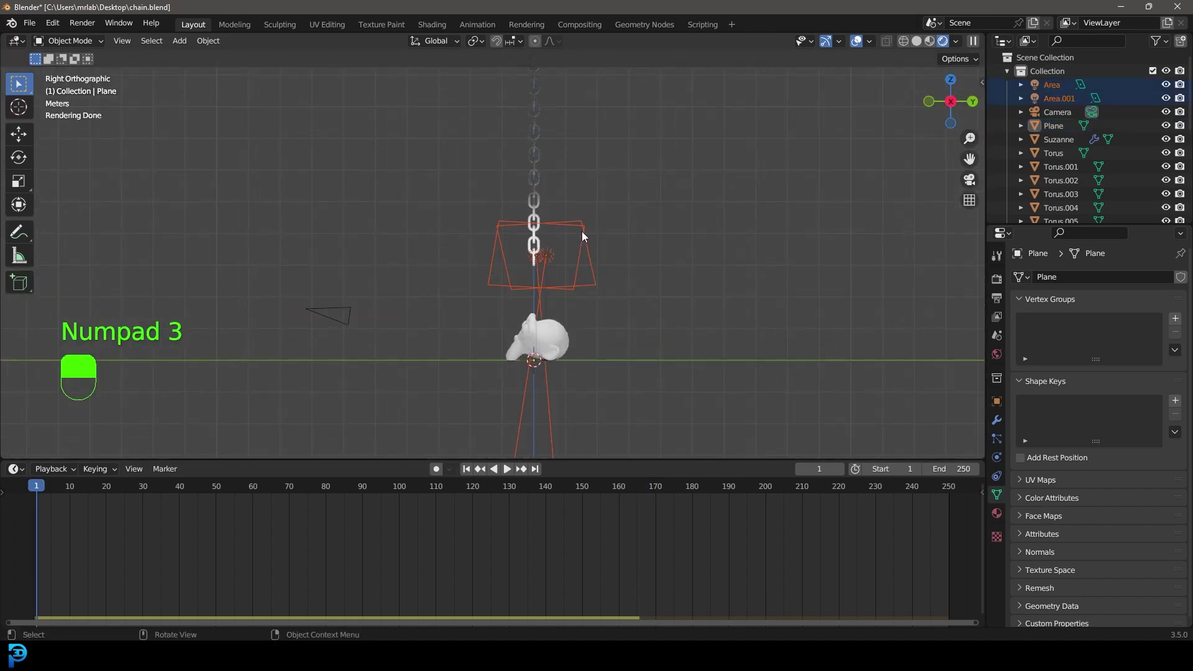
key(g)
click(666, 247)
In solid shading, select all chain links with the top link active.
key(t)
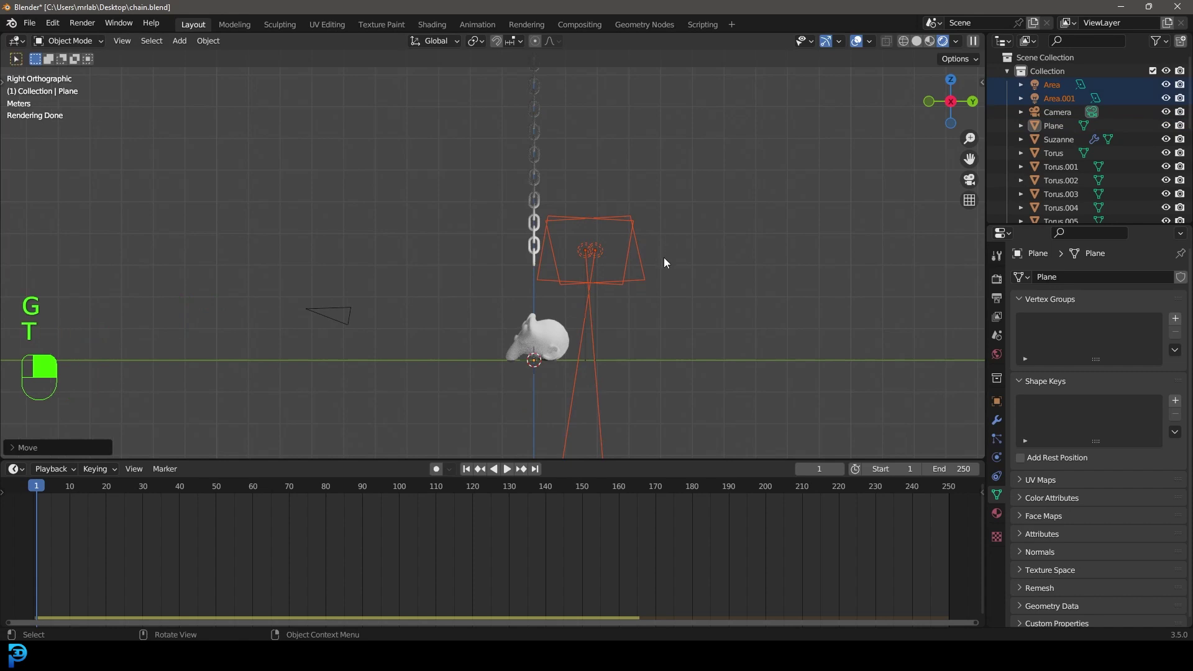
key(z)
shift+click(563, 194)
shift+middle_drag(563, 194, 632, 281)
drag(570, 349, 594, 69)
scroll(621, 138, up, 2)
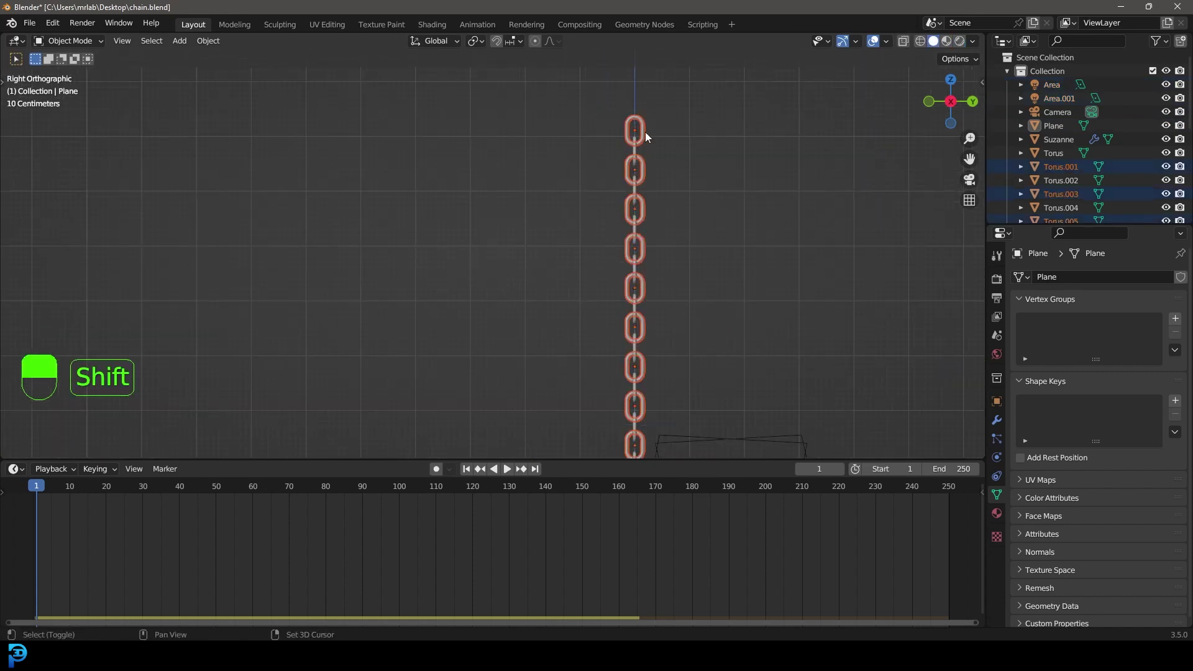
shift+click(634, 131)
Create a new material named 'chain' on the top link.
click(997, 513)
click(1094, 338)
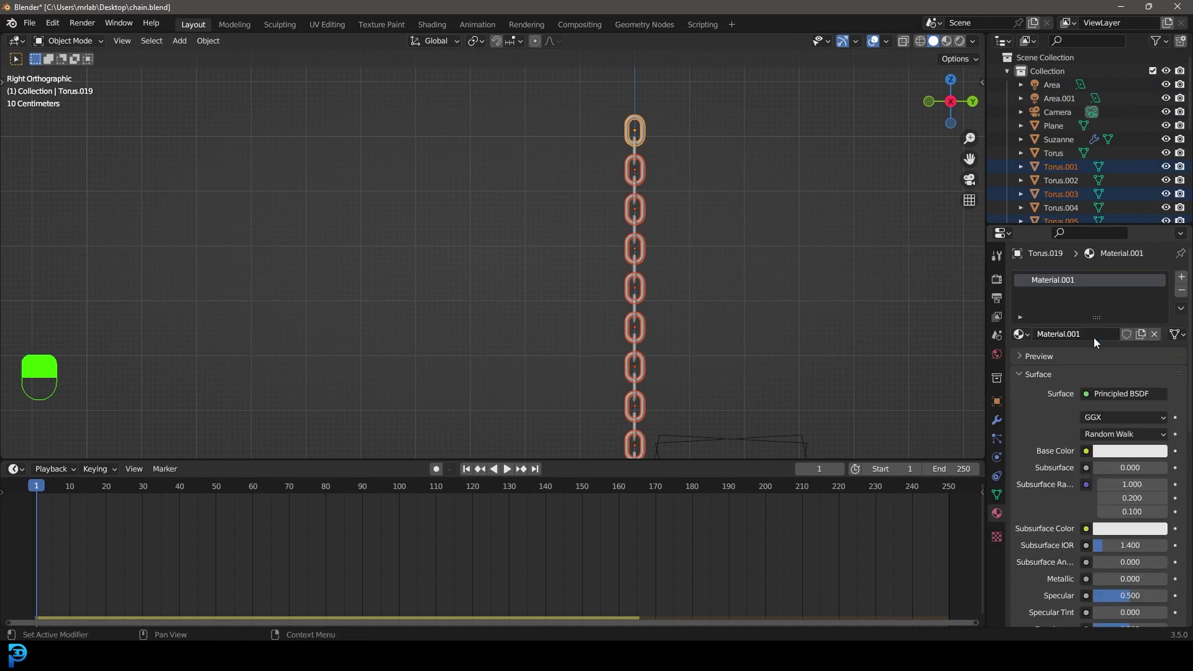
click(1094, 335)
text(chain)
key(Return)
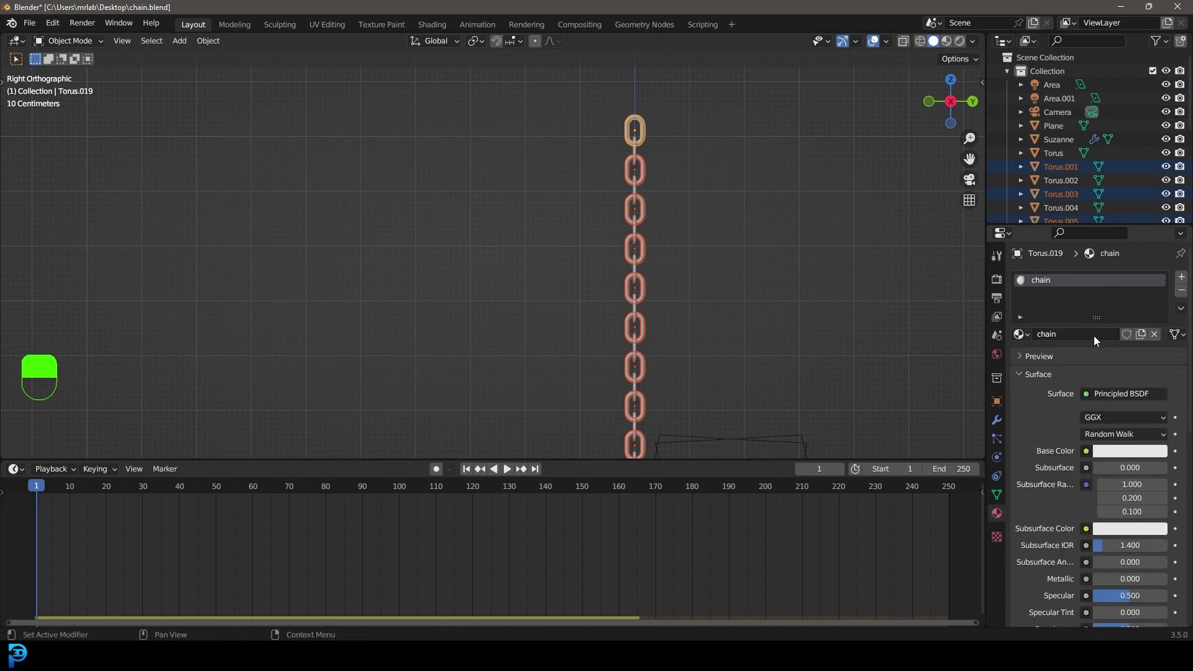
Link the chain material to all links, set Metallic 1.0 and Roughness 0.12, then play.
key(ctrl+l)
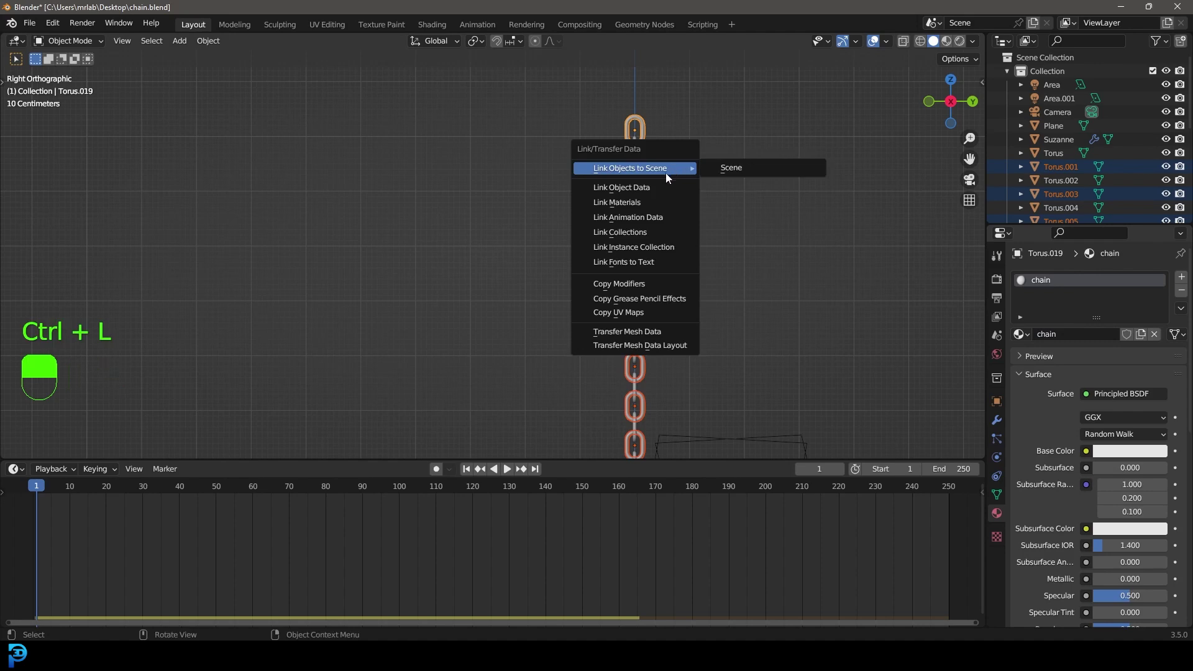
click(640, 197)
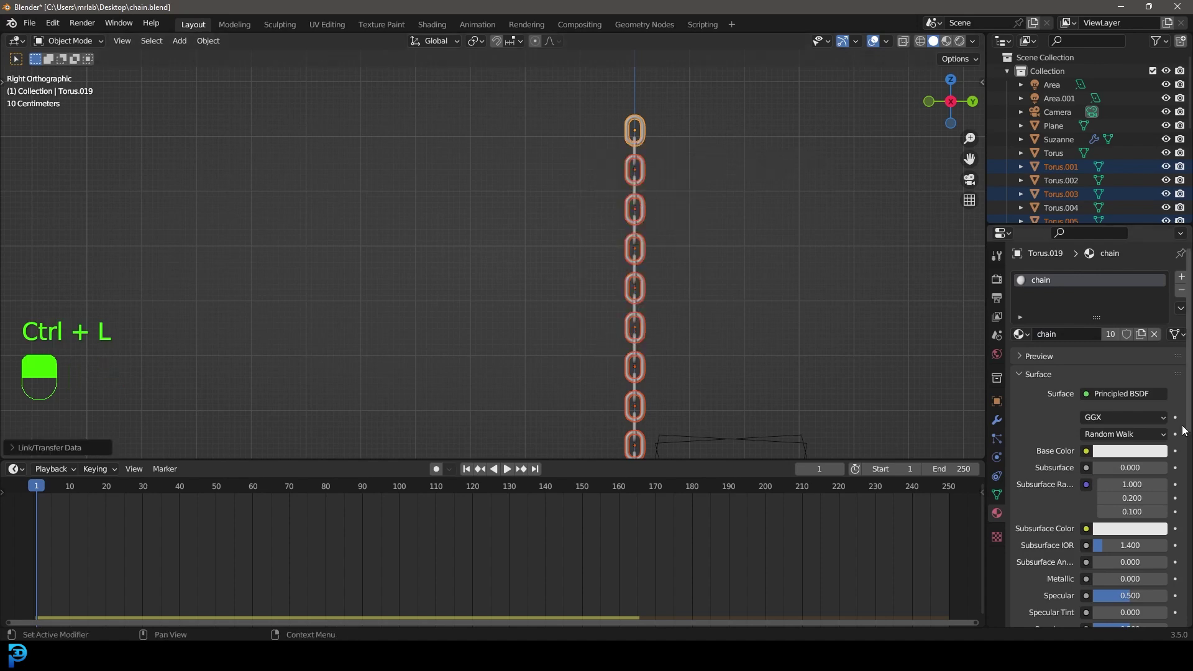
drag(1130, 578, 1169, 579)
scroll(1130, 572, down, 1)
scroll(1130, 573, down, 3)
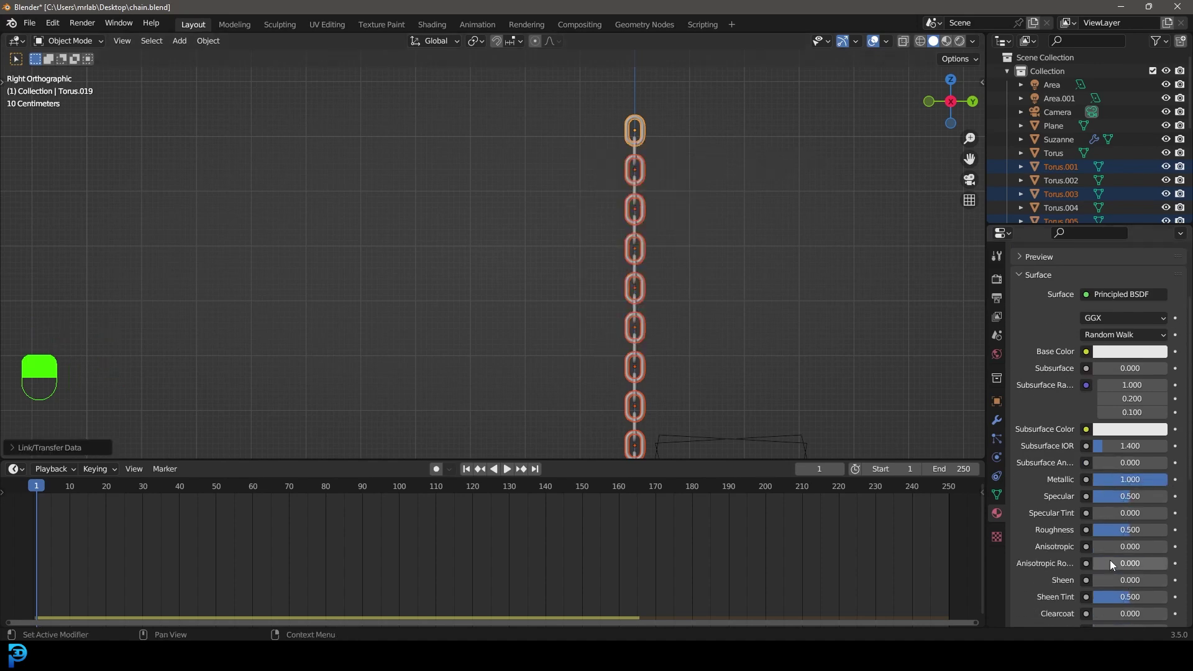
drag(1130, 530, 1102, 529)
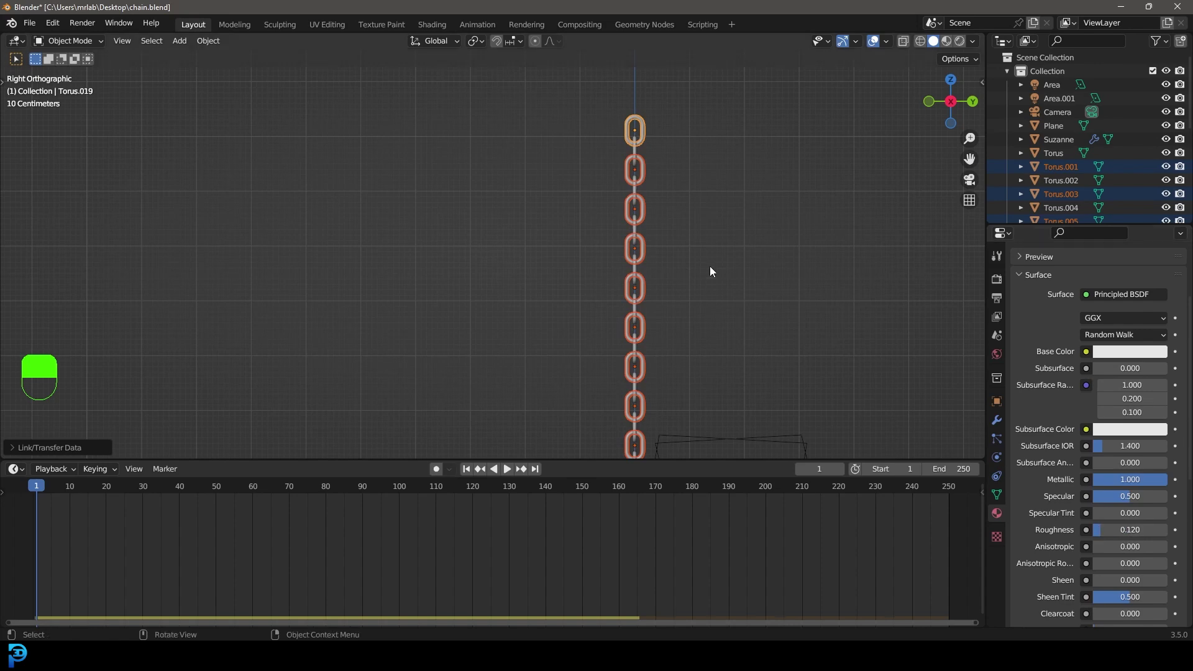
key(KP_0)
key(space)
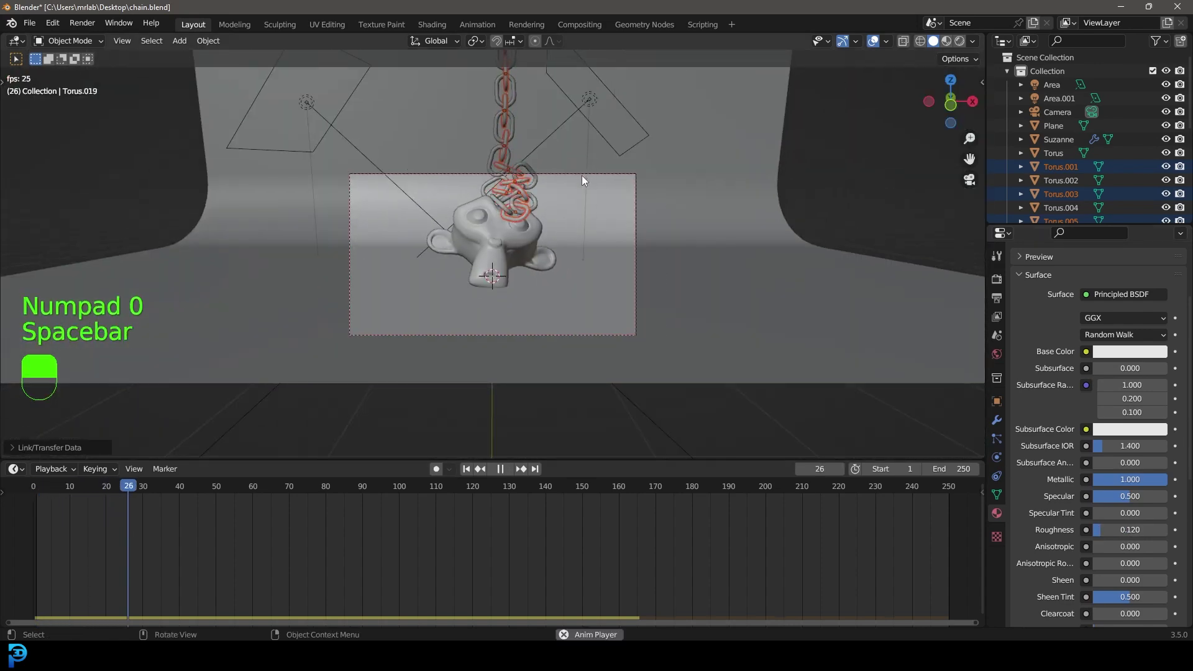
Stop playback, switch to Rendered shading, and deselect everything.
key(space)
key(z)
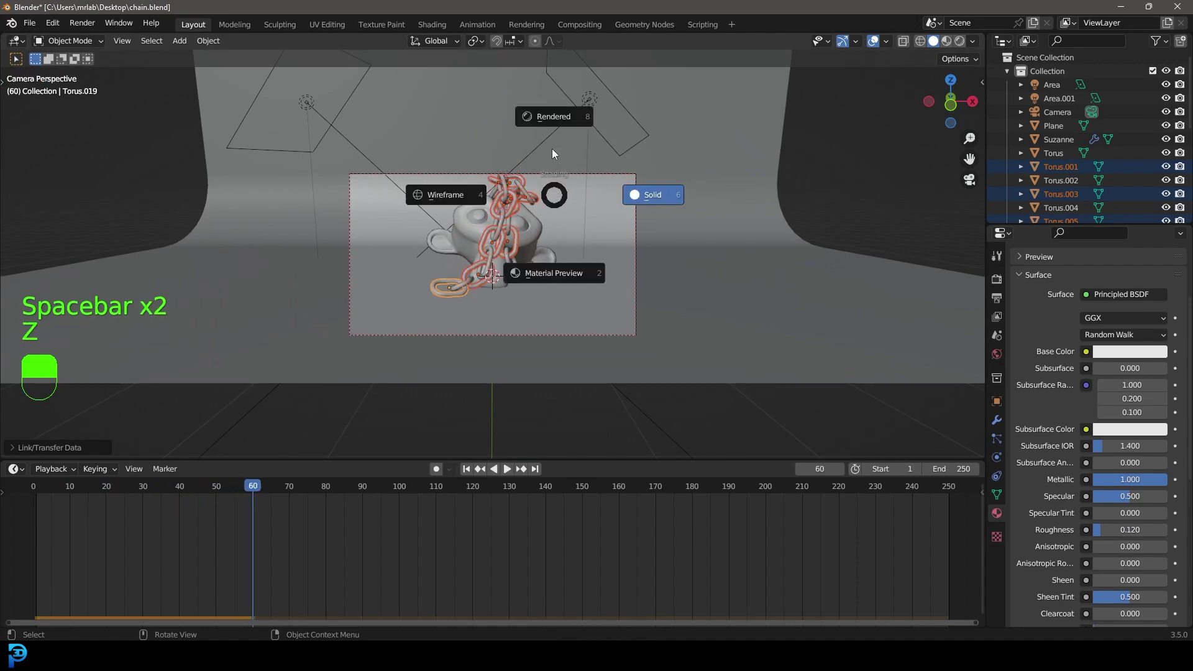
click(552, 144)
scroll(543, 230, up, 4)
key(alt+a)
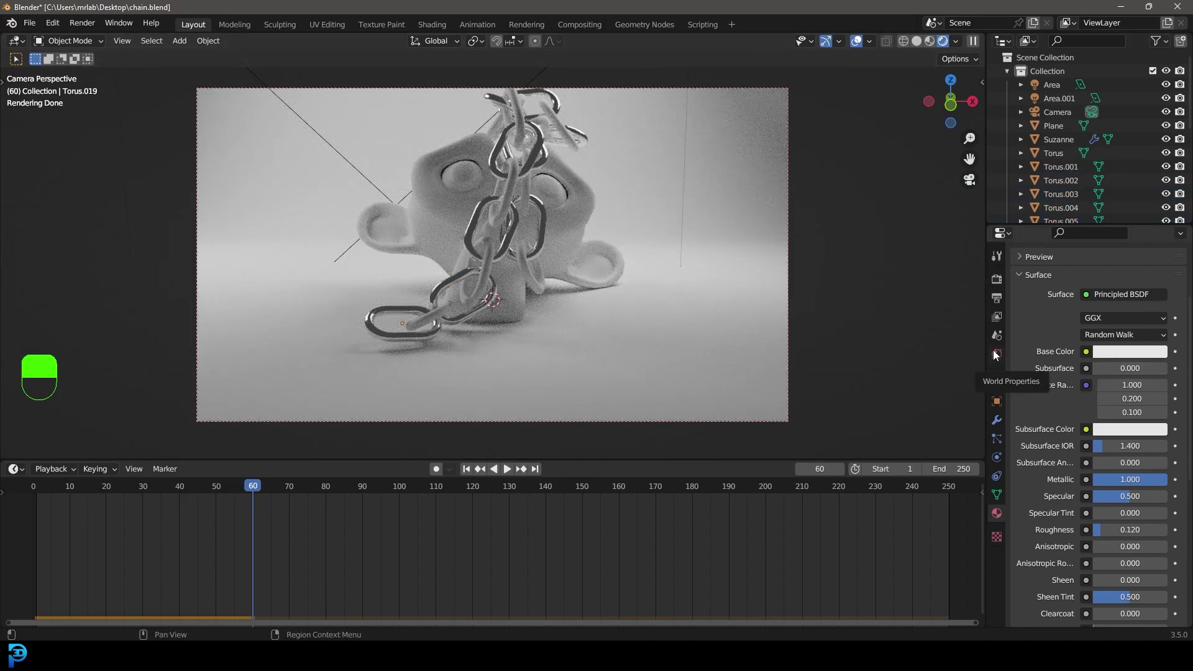
Set the world Color to an Environment Texture using studio_small_03_4k.hdr from the HDRIs folder.
click(996, 354)
click(1086, 360)
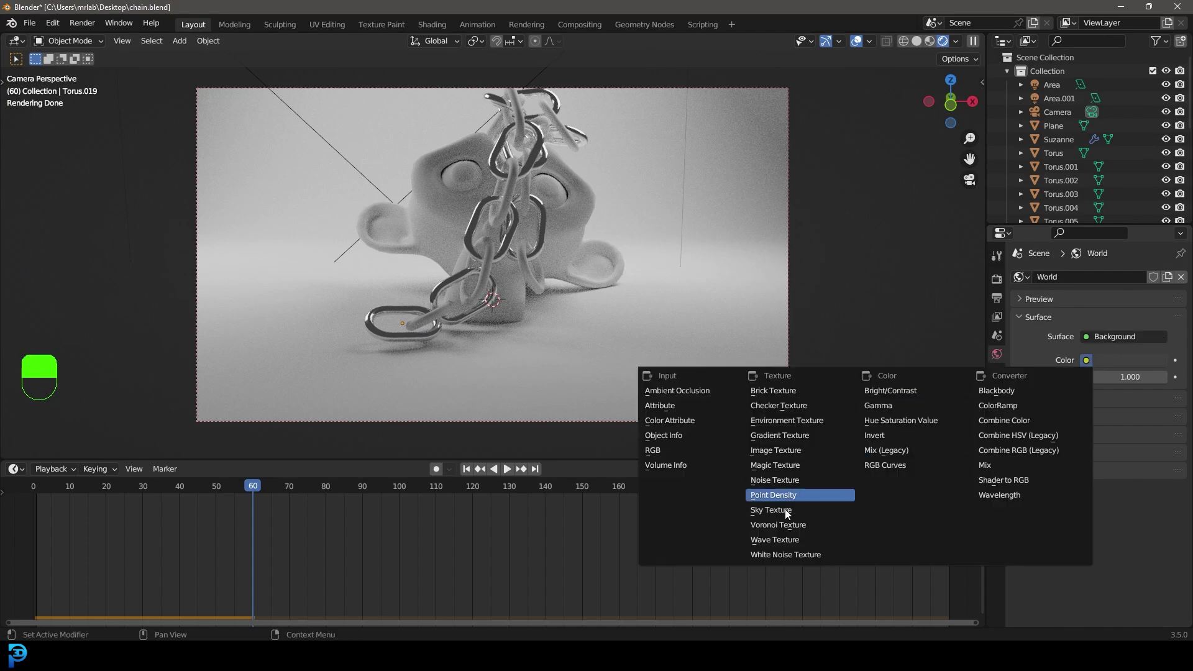
click(785, 422)
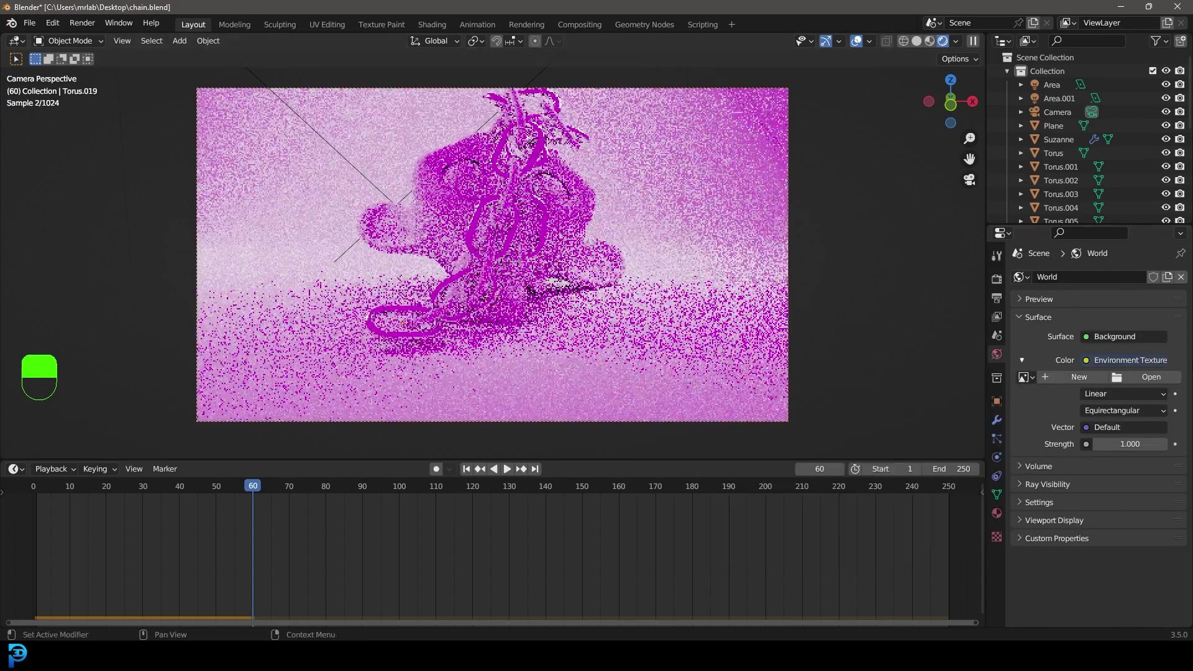
click(1144, 376)
click(192, 446)
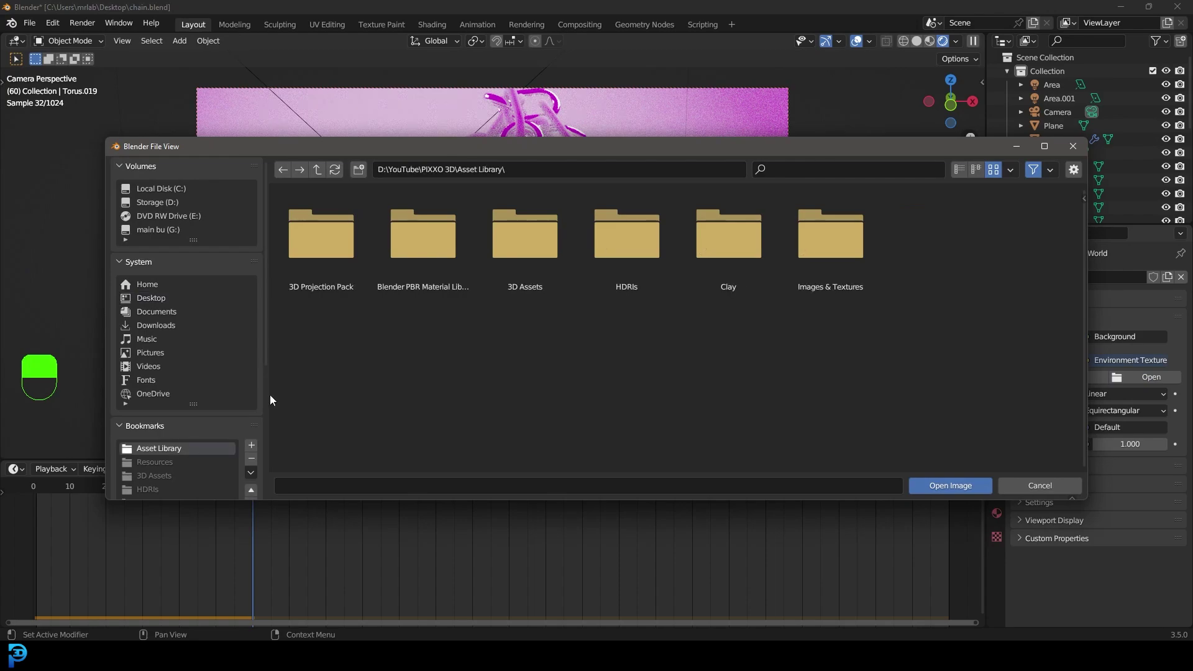
click(623, 264)
click(956, 245)
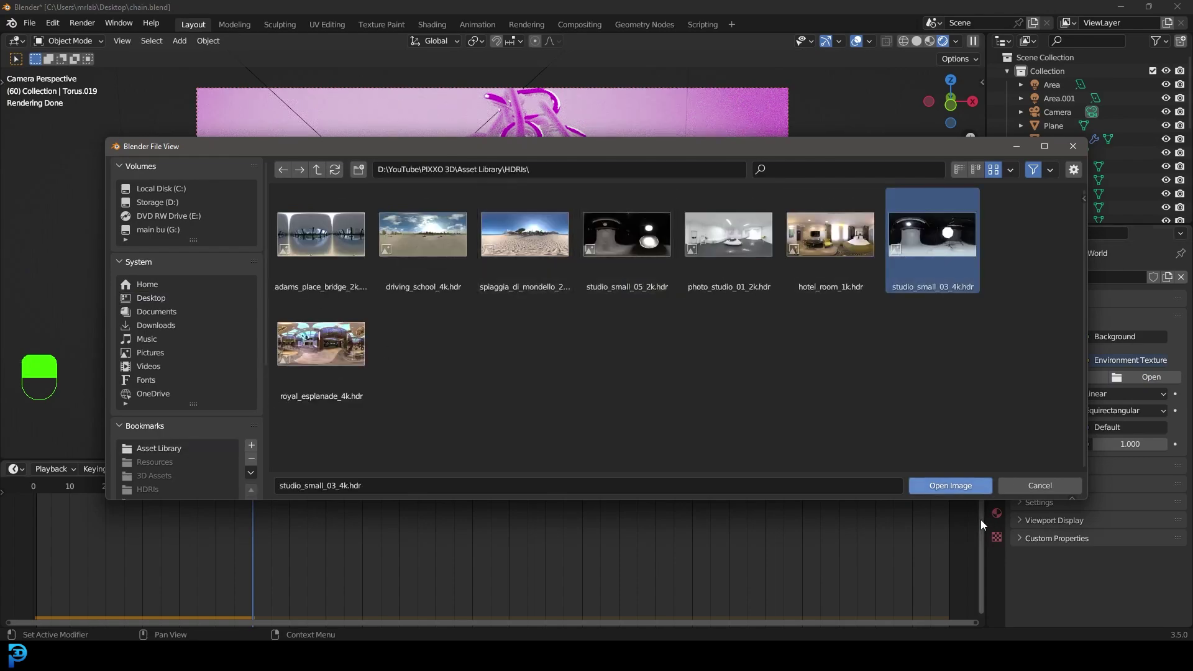
click(951, 485)
shift+middle_drag(546, 241, 583, 265)
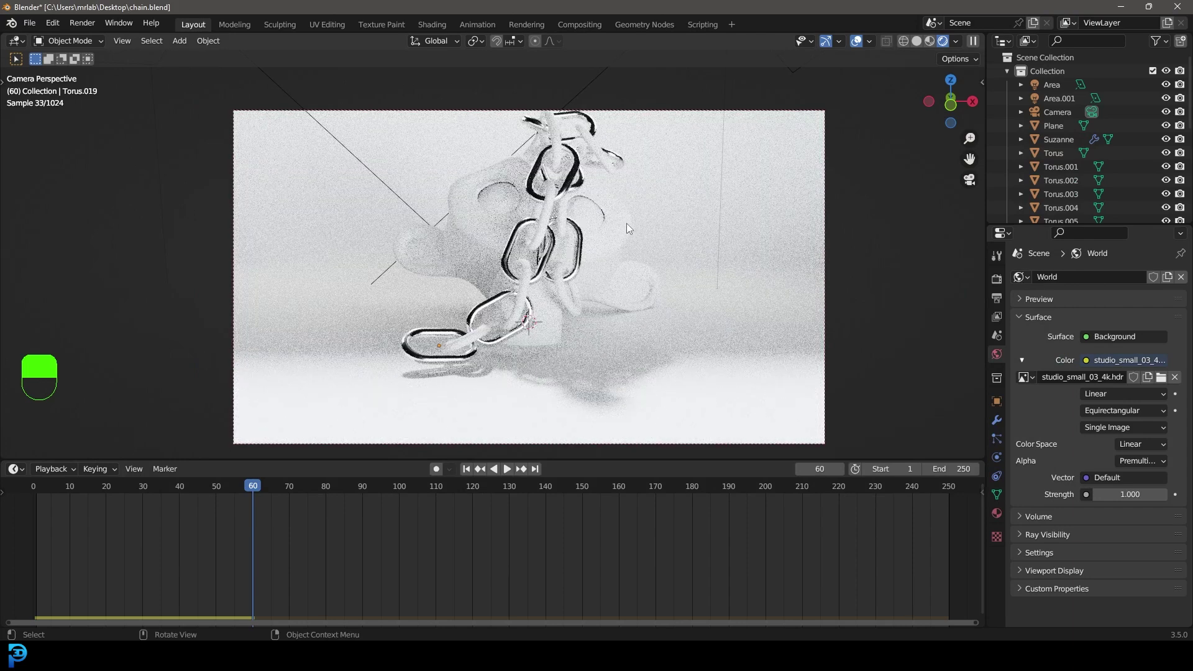
click(626, 223)
Create a new material for Suzanne and open its base colour.
click(997, 513)
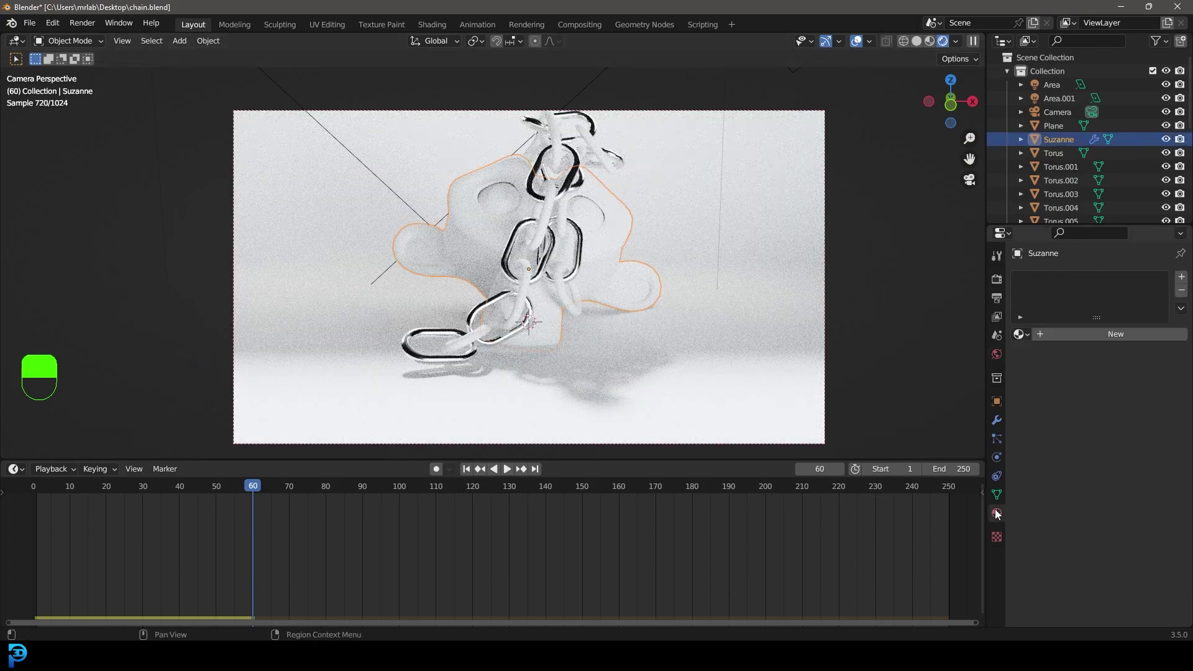
click(1137, 335)
click(1130, 450)
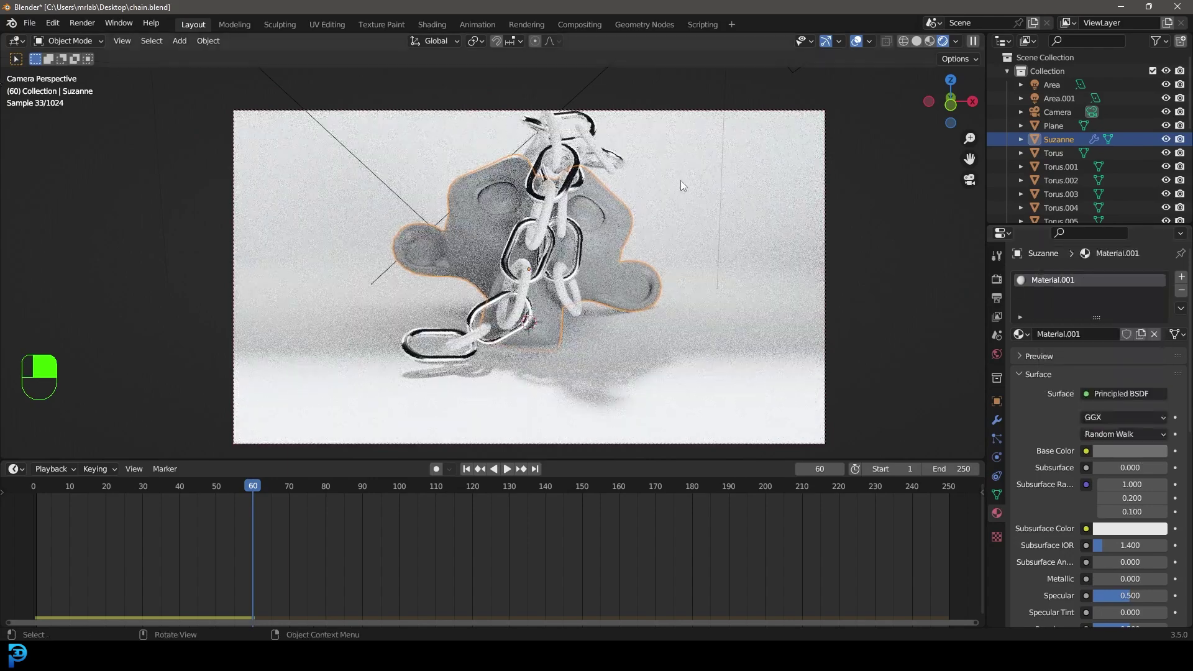
Give the backdrop plane a new material with a dark green base colour.
click(739, 203)
click(1146, 336)
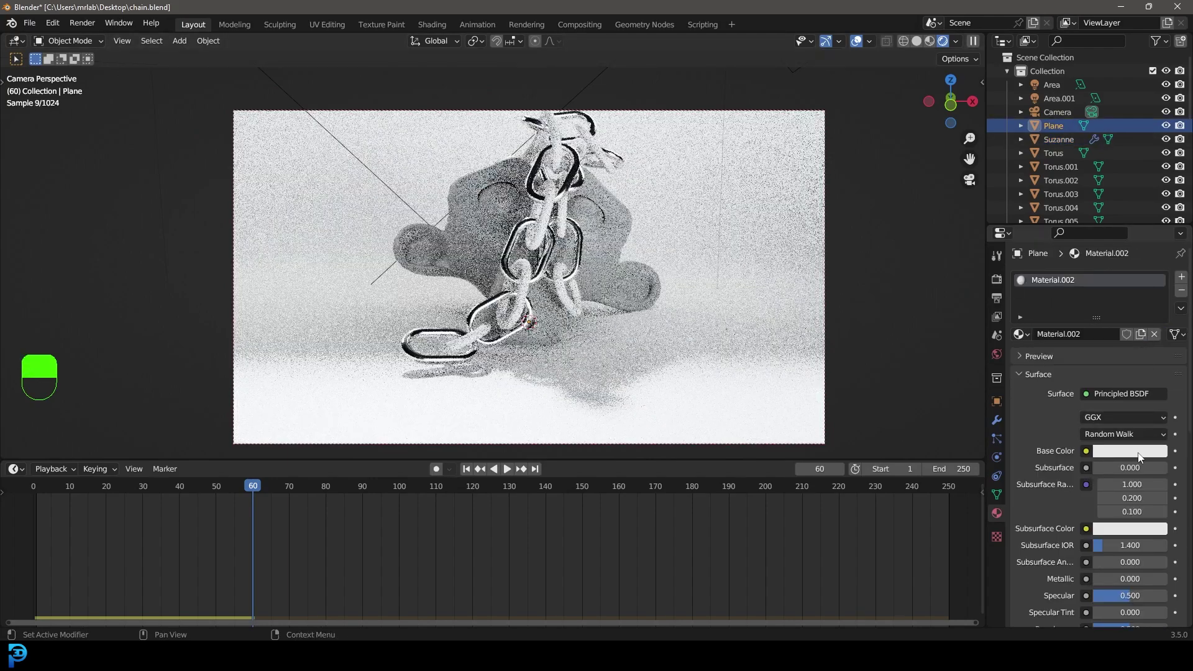
click(1130, 451)
click(1077, 289)
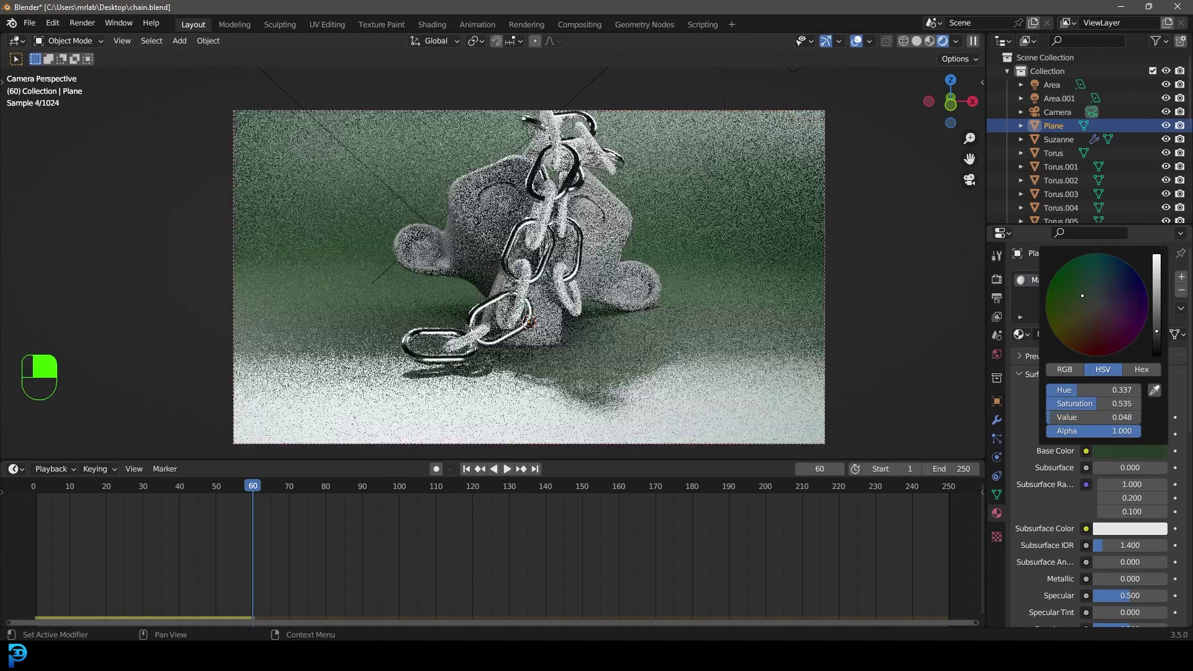
Return to solid shading, save chain.blend, then stop and rewind the animation.
click(659, 223)
key(z)
key(ctrl+s)
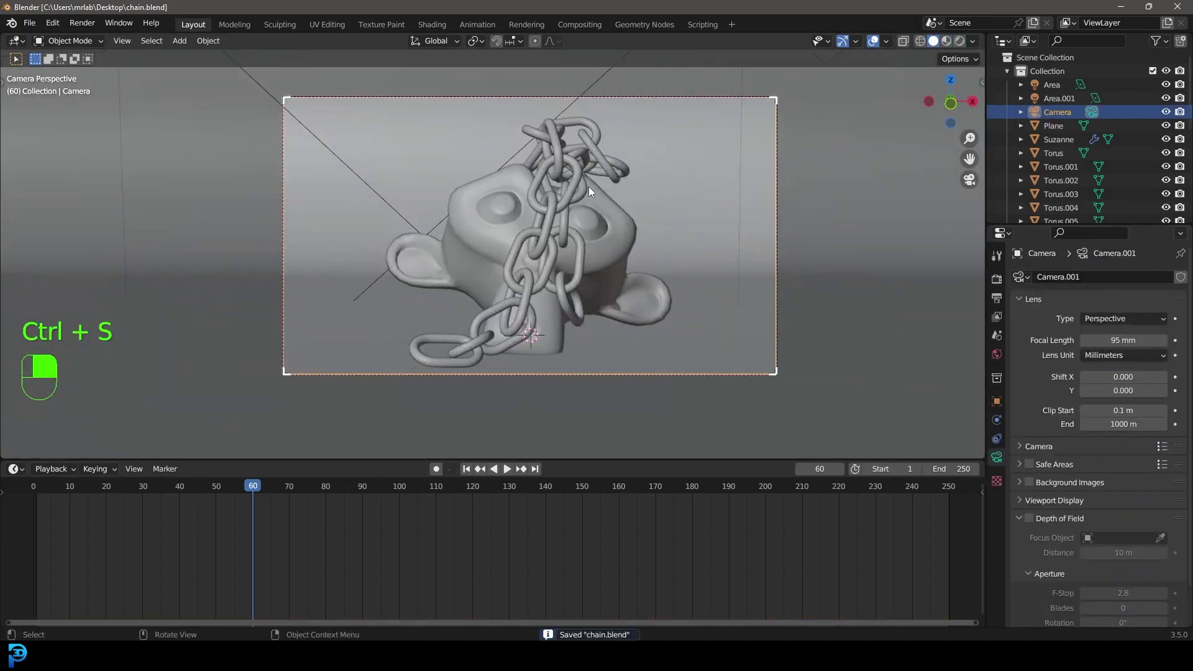
key(space)
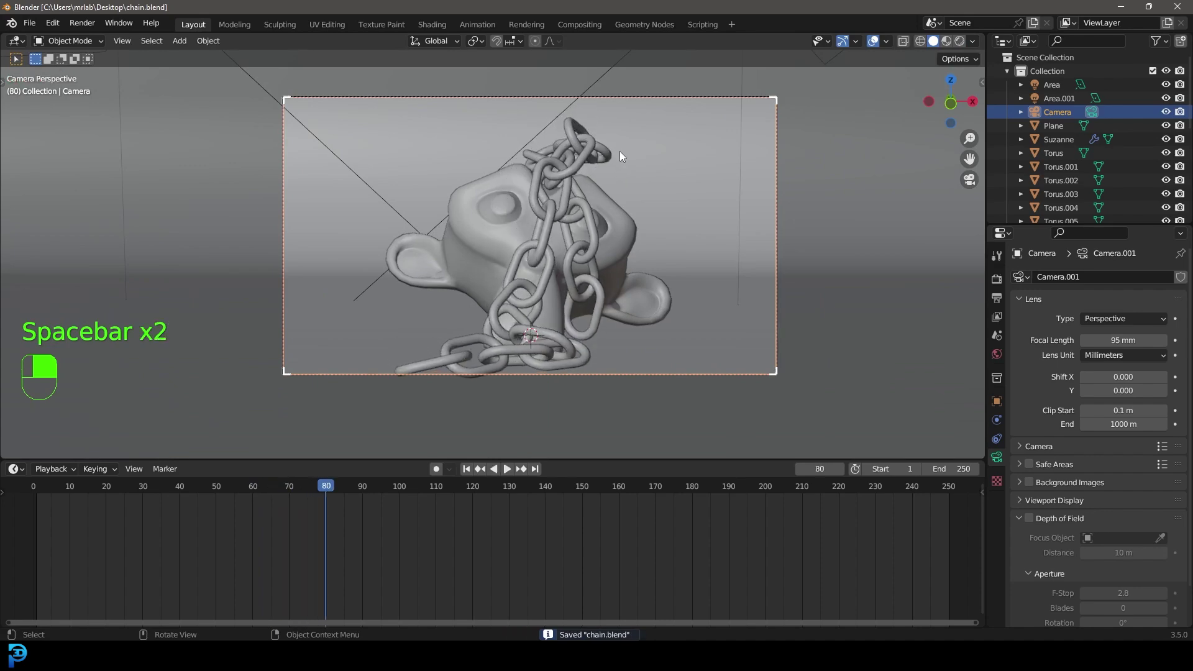
key(shift+Left)
middle_drag(667, 144, 620, 190)
Set the top link Torus.019's rigid body type to Passive.
click(601, 208)
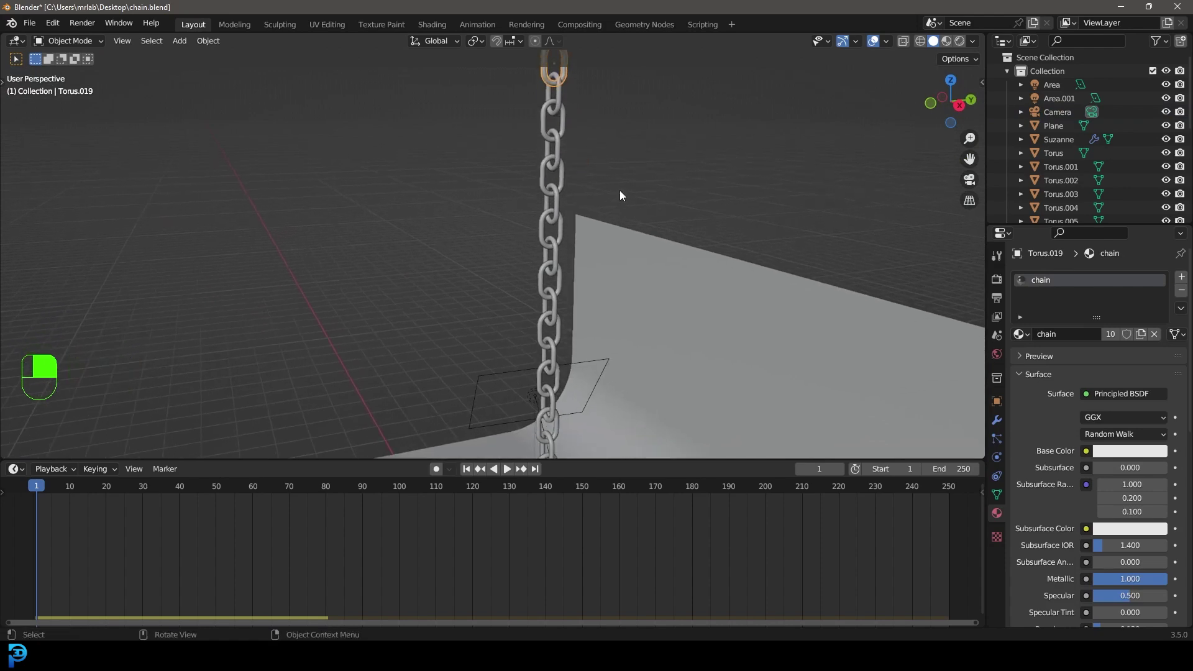
click(998, 459)
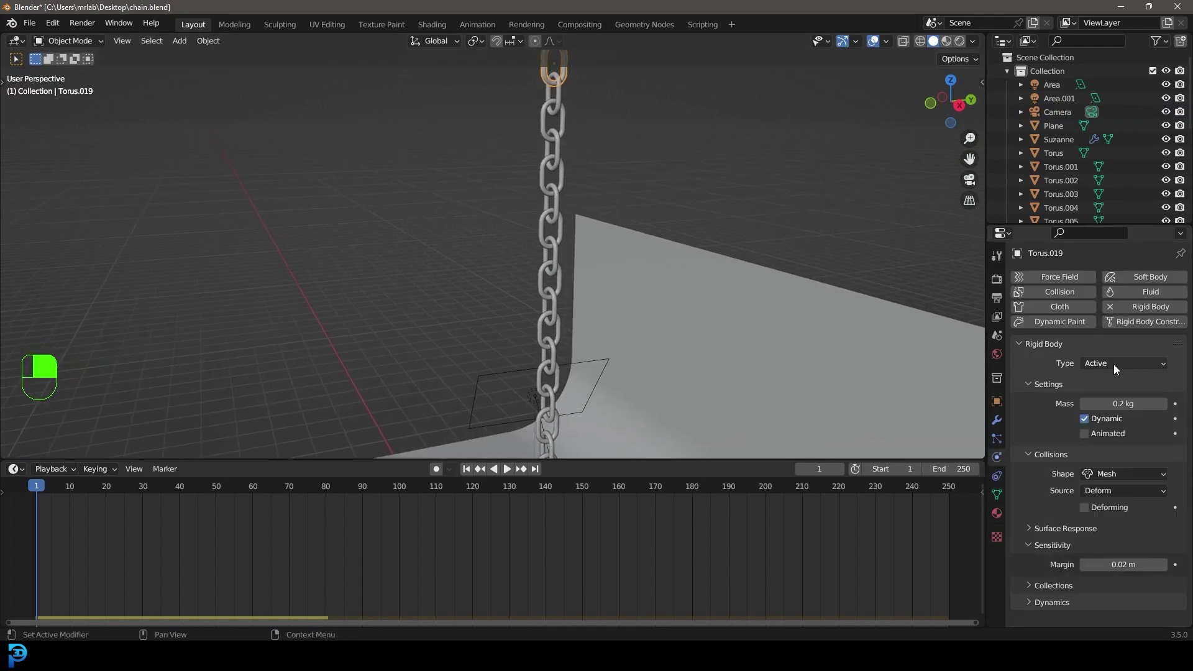
click(1114, 364)
click(1110, 392)
Test the simulation from frame one, repositioning the top link, then stop and rewind.
scroll(631, 289, down, 5)
middle_drag(631, 289, 654, 280)
key(shift+Left)
key(space)
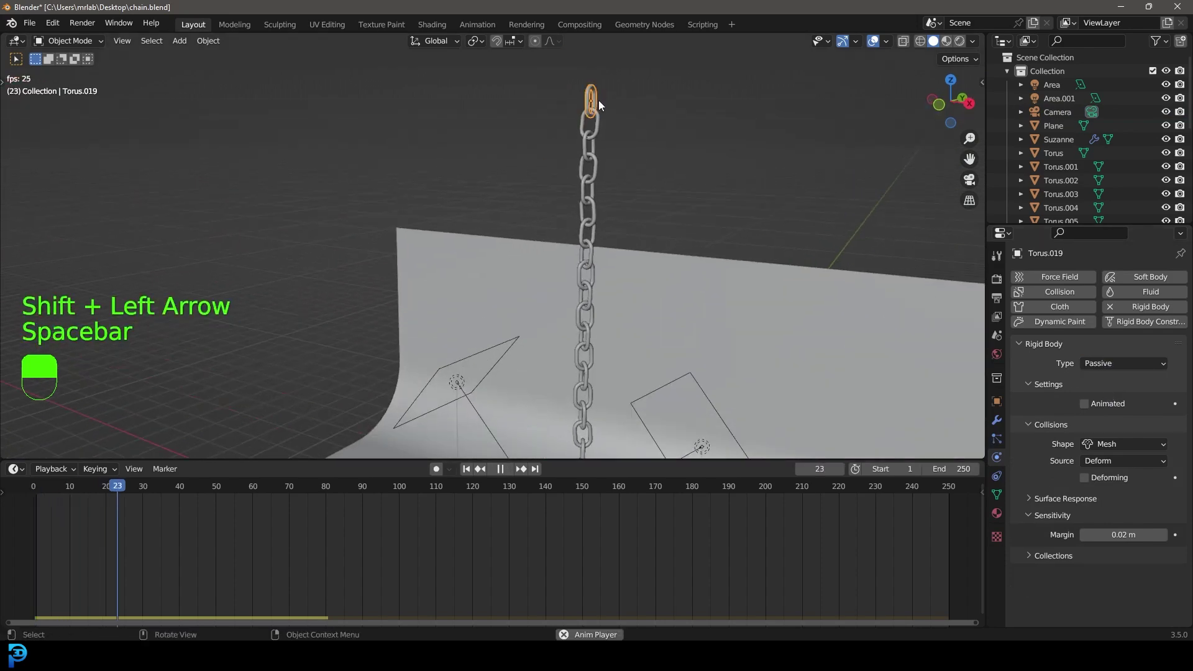
scroll(599, 144, down, 2)
key(g)
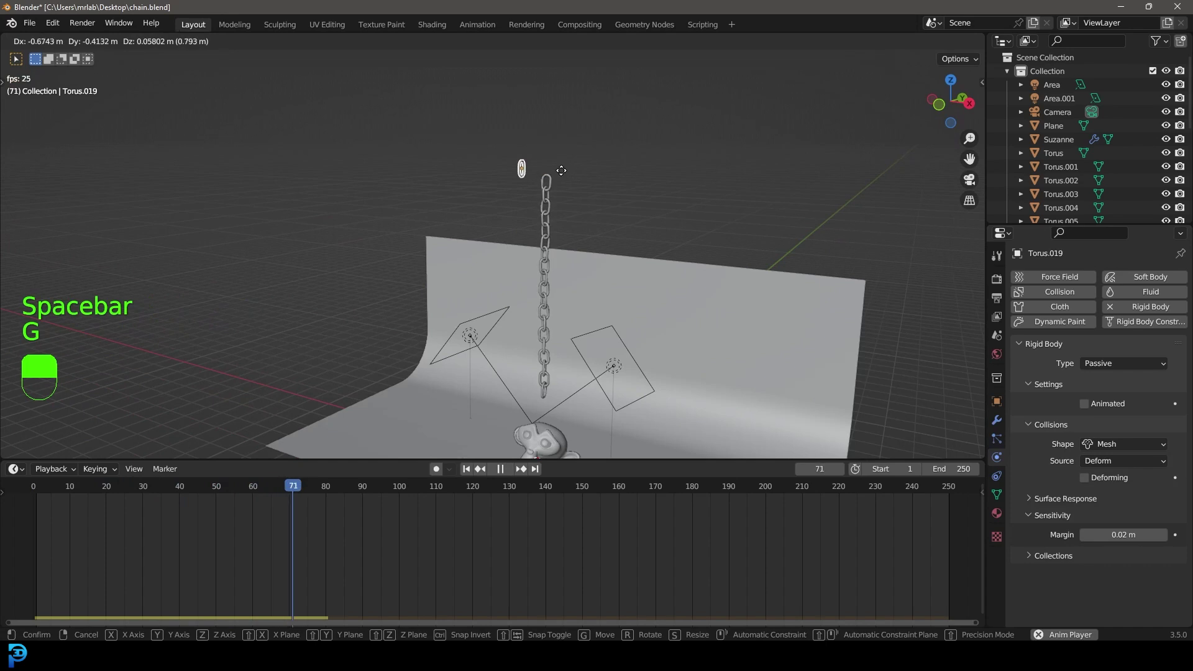
click(577, 169)
key(space)
key(shift+Left)
Tick Animated on the passive top link's rigid body settings.
scroll(580, 180, up, 4)
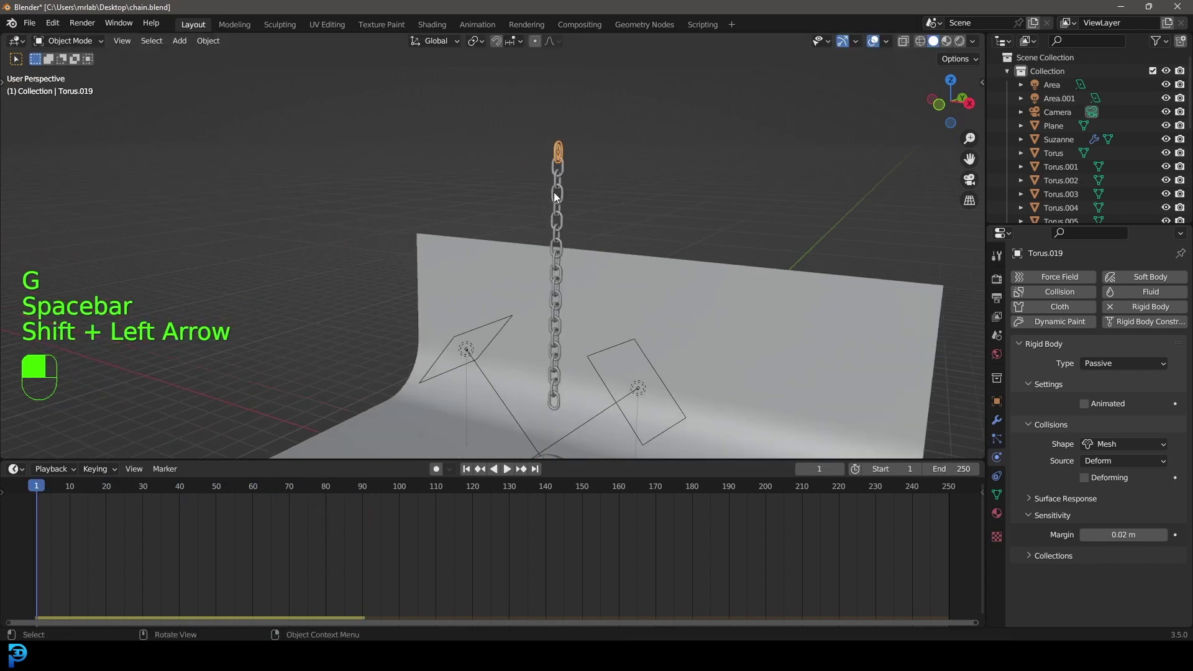
scroll(584, 267, down, 3)
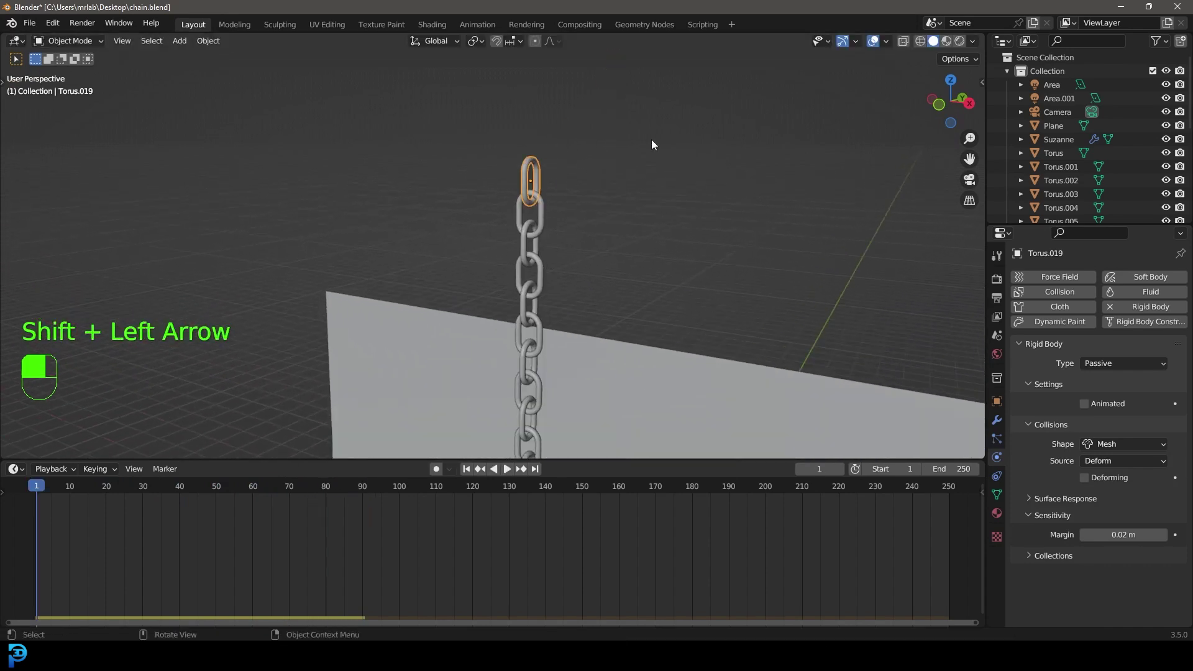
click(1086, 404)
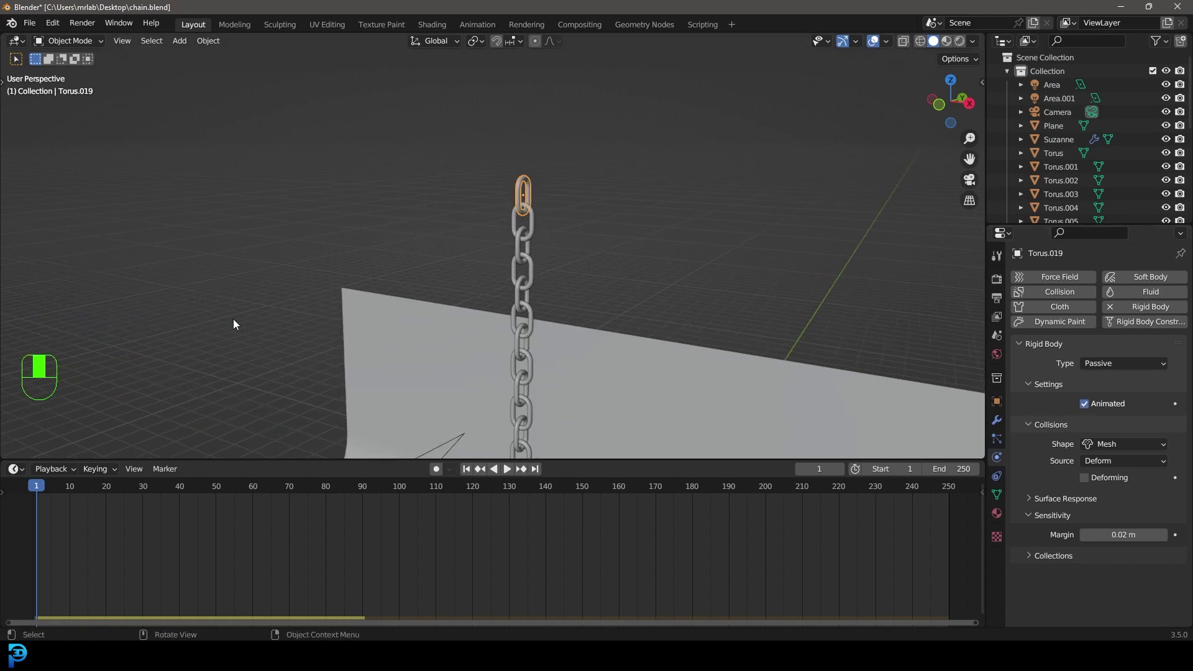
key(space)
key(g)
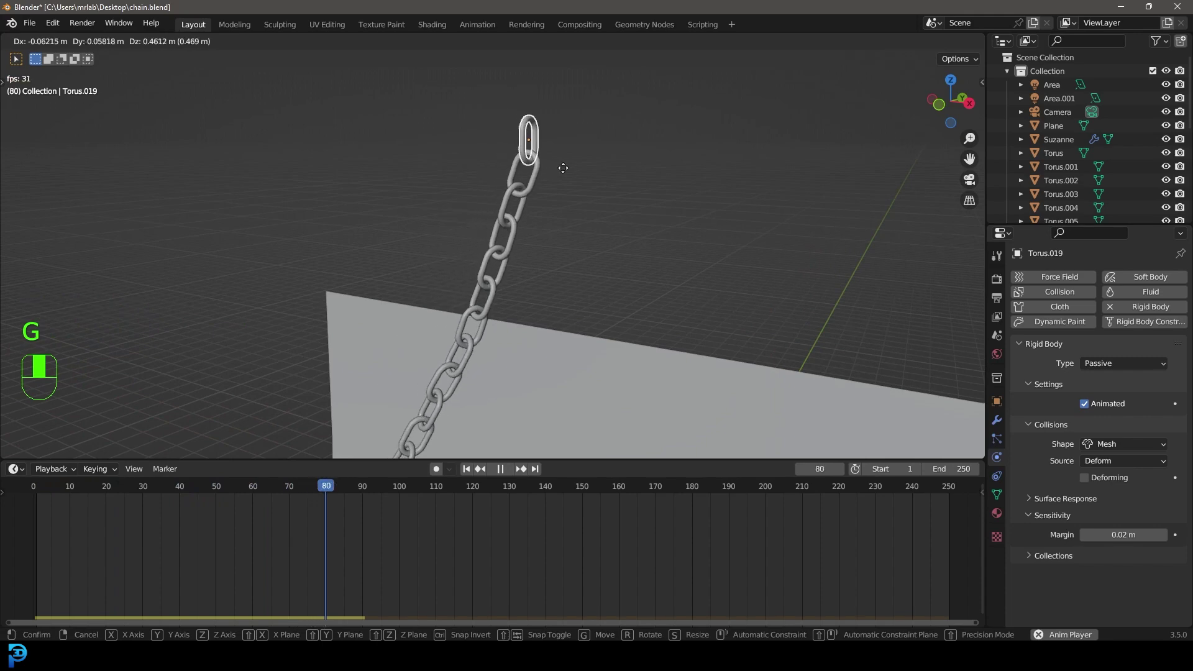
right_click(423, 163)
middle_drag(477, 180, 578, 274)
key(space)
key(shift+Left)
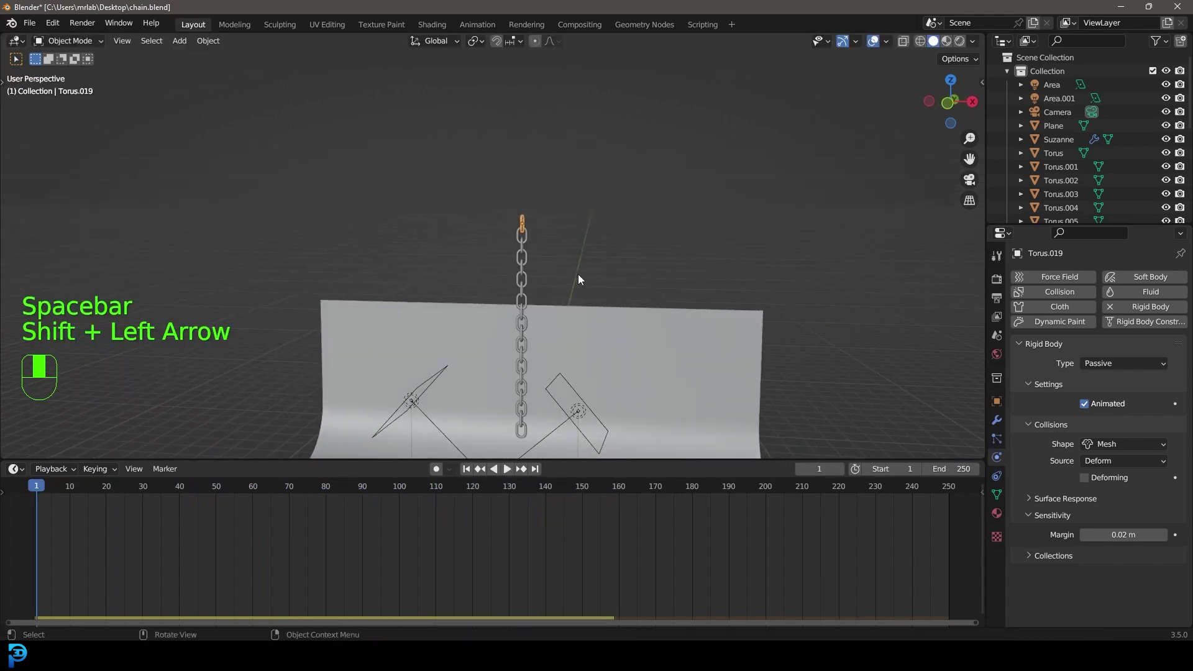
middle_drag(601, 353, 538, 219)
key(KP_0)
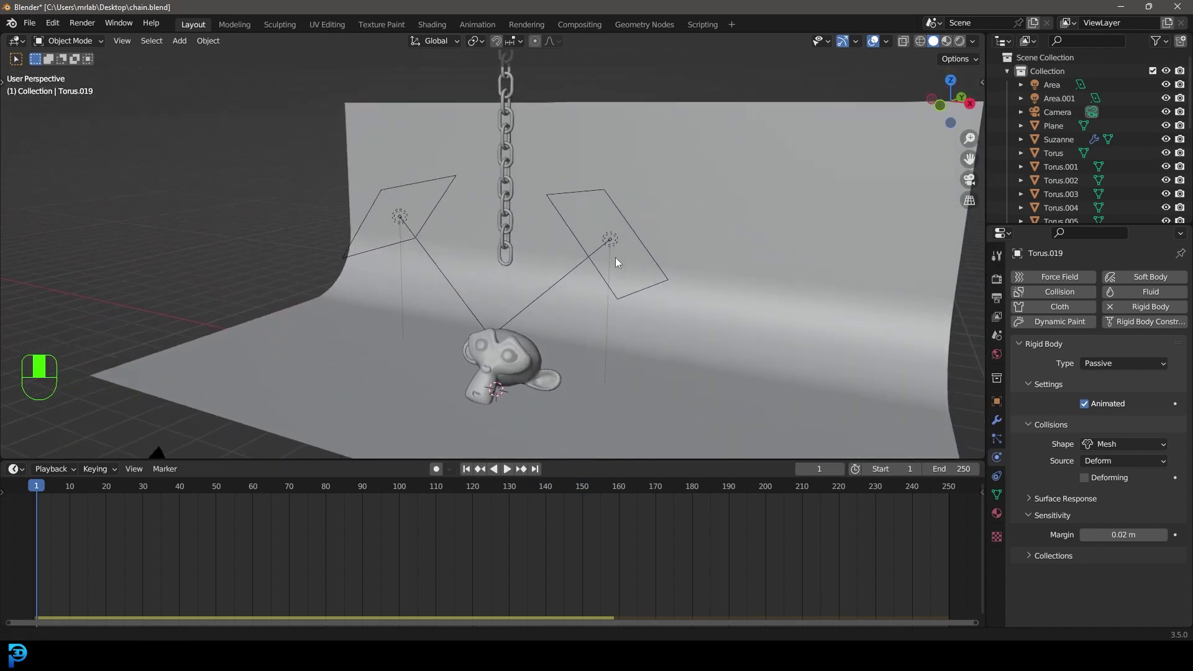